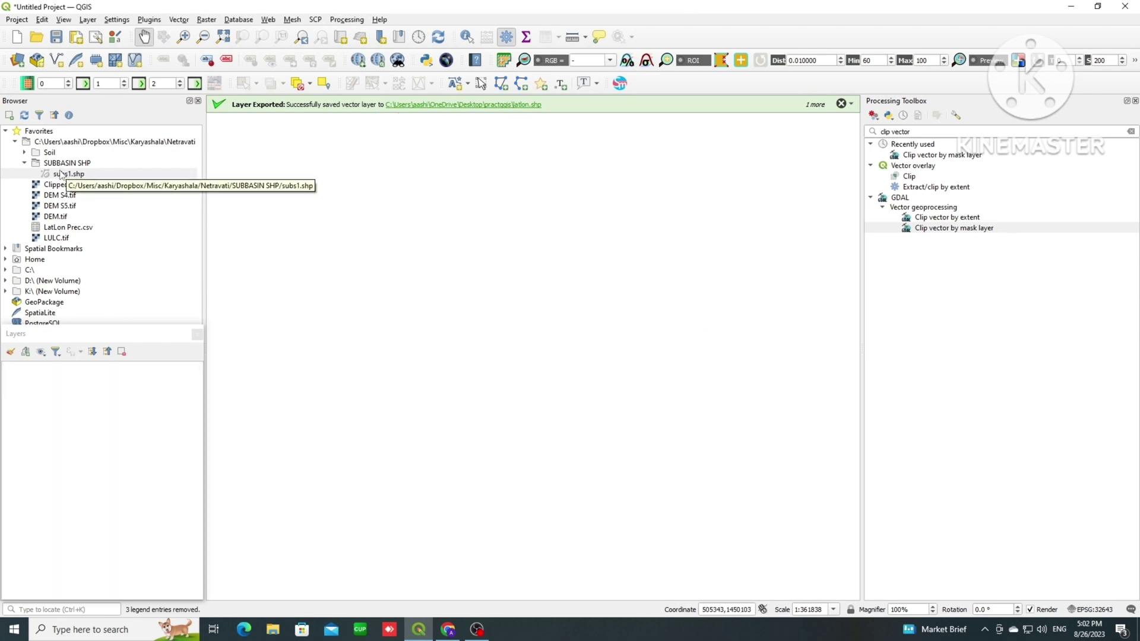
Step: Add the subs1.shp sub-basin shapefile from the SUBBASIN SHP folder to the project
left_click_drag(66, 173, 94, 355)
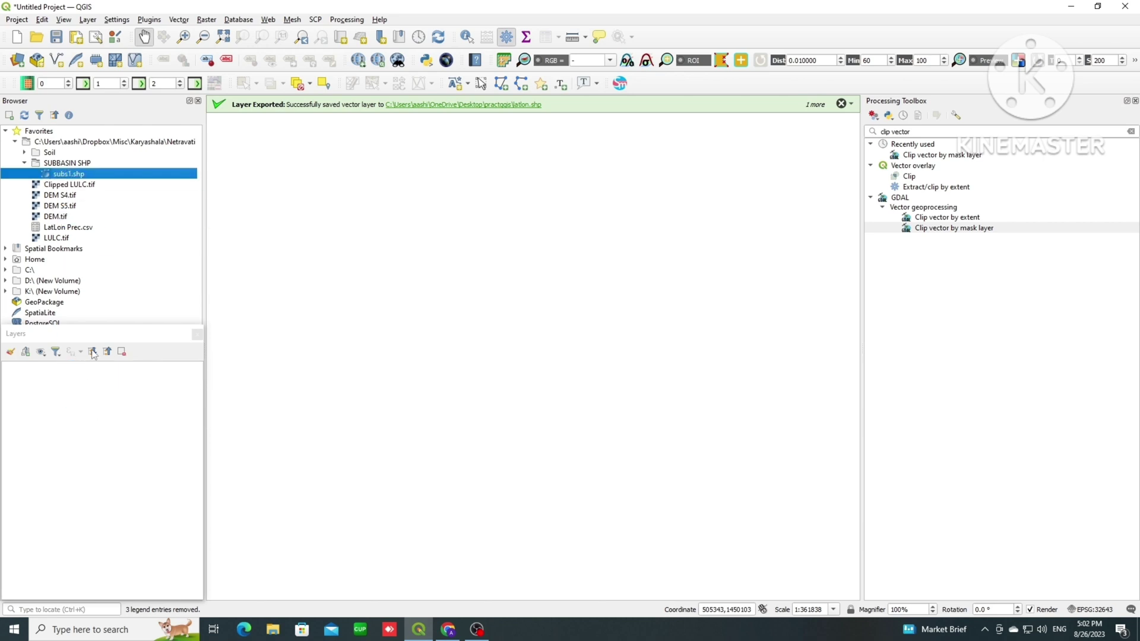
right_click(95, 174)
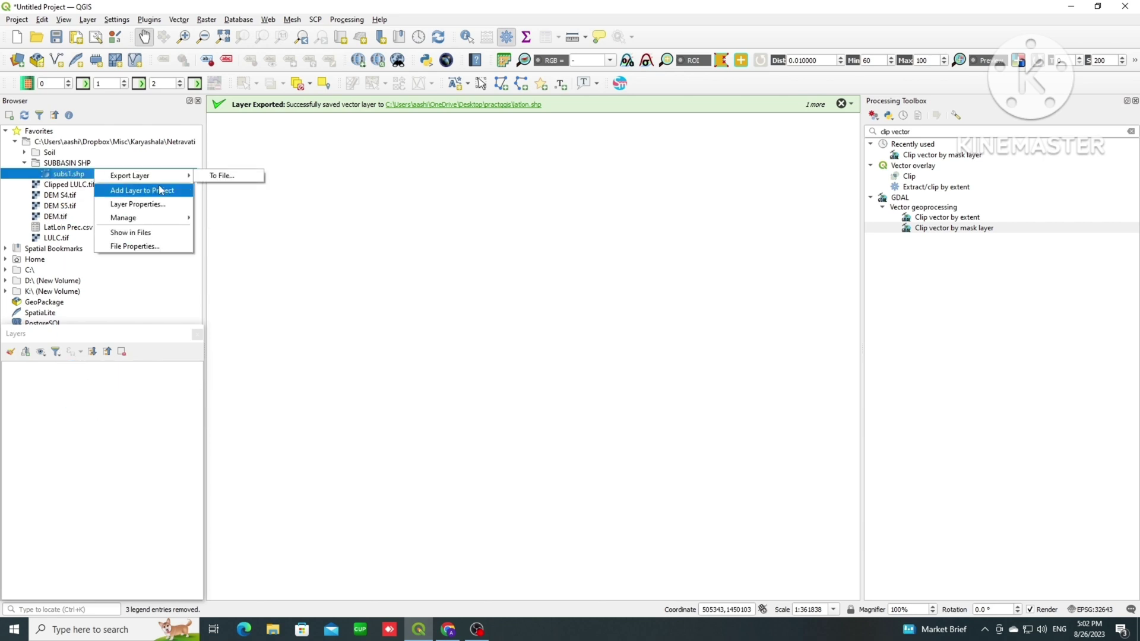
left_click(160, 189)
scroll(493, 303, "down", 1)
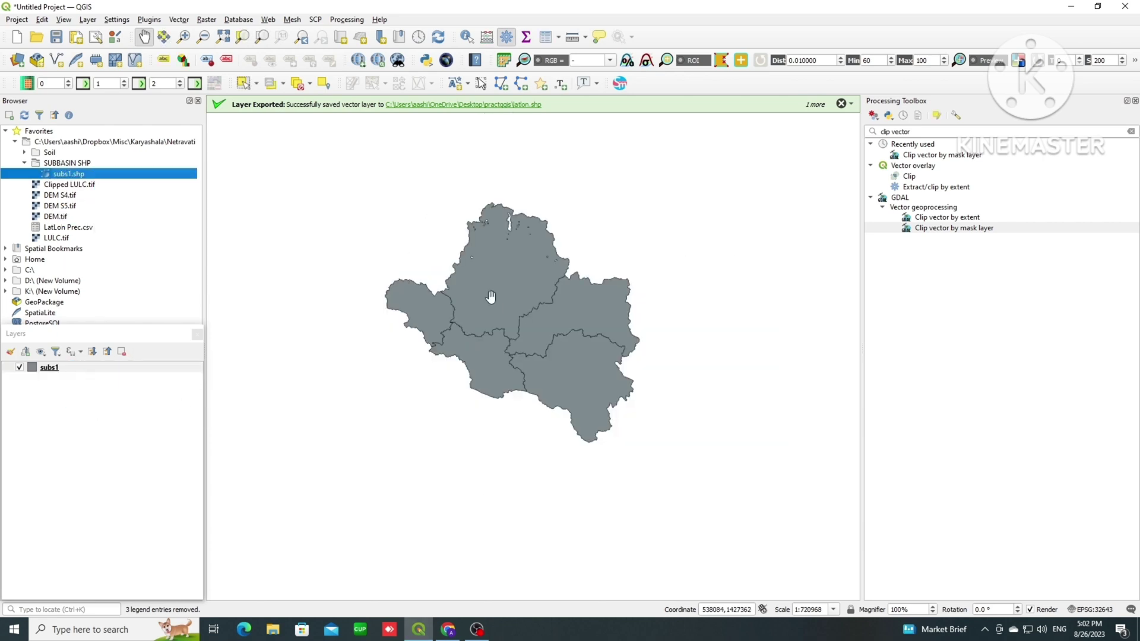
Step: Style the subs1 layer with the "outline blue" symbol so its polygons are drawn without fill
left_click(64, 368)
right_click(64, 369)
left_click(83, 622)
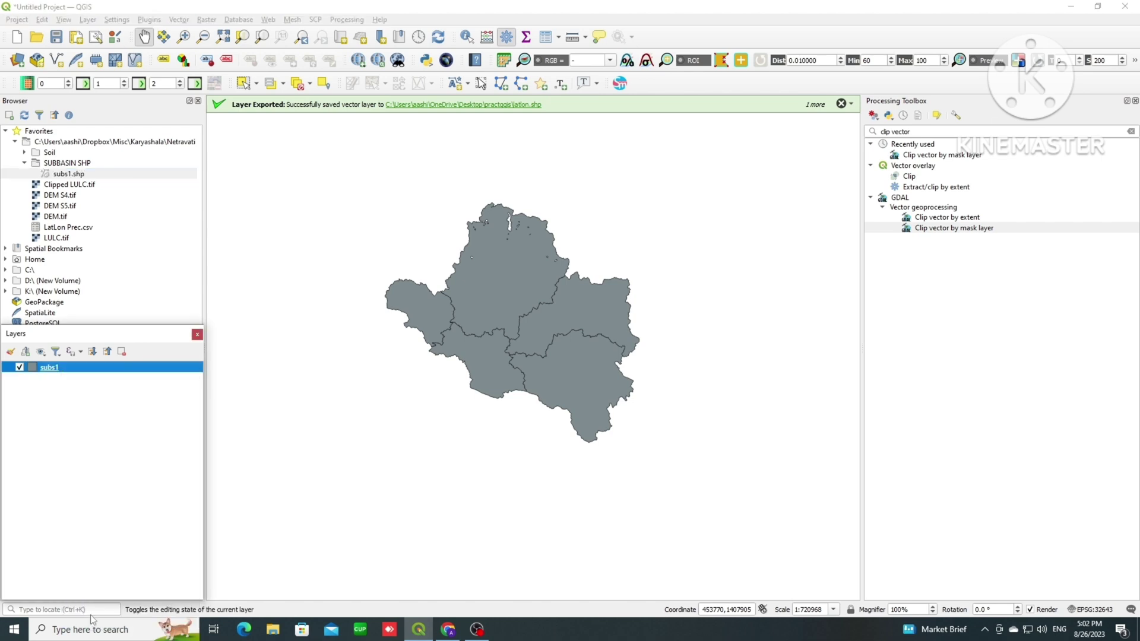
left_click(534, 387)
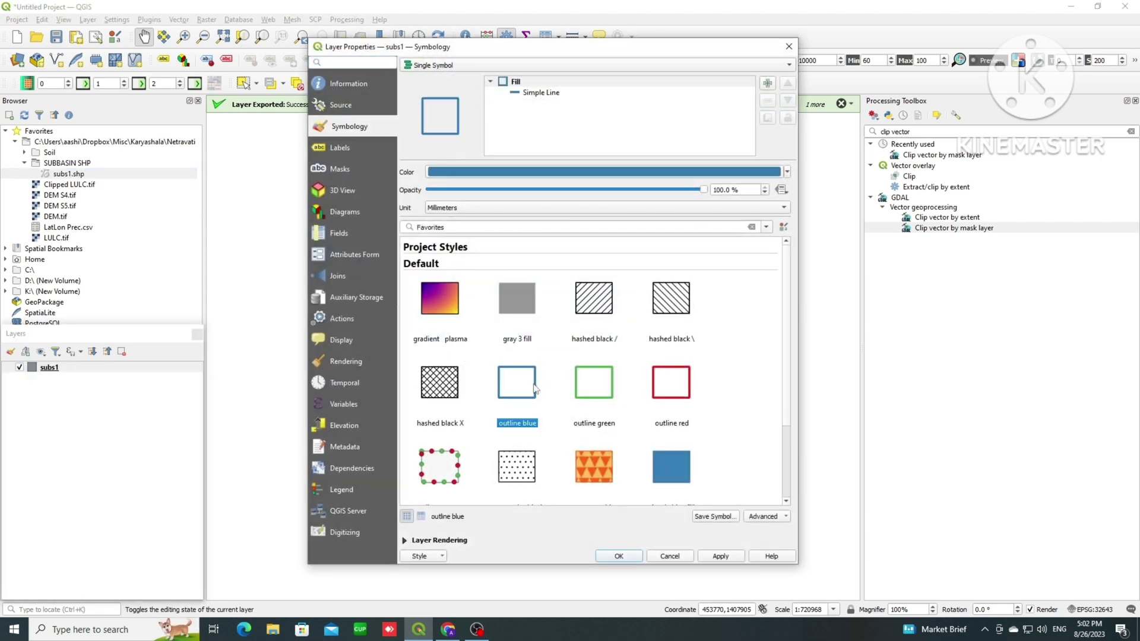
left_click(715, 559)
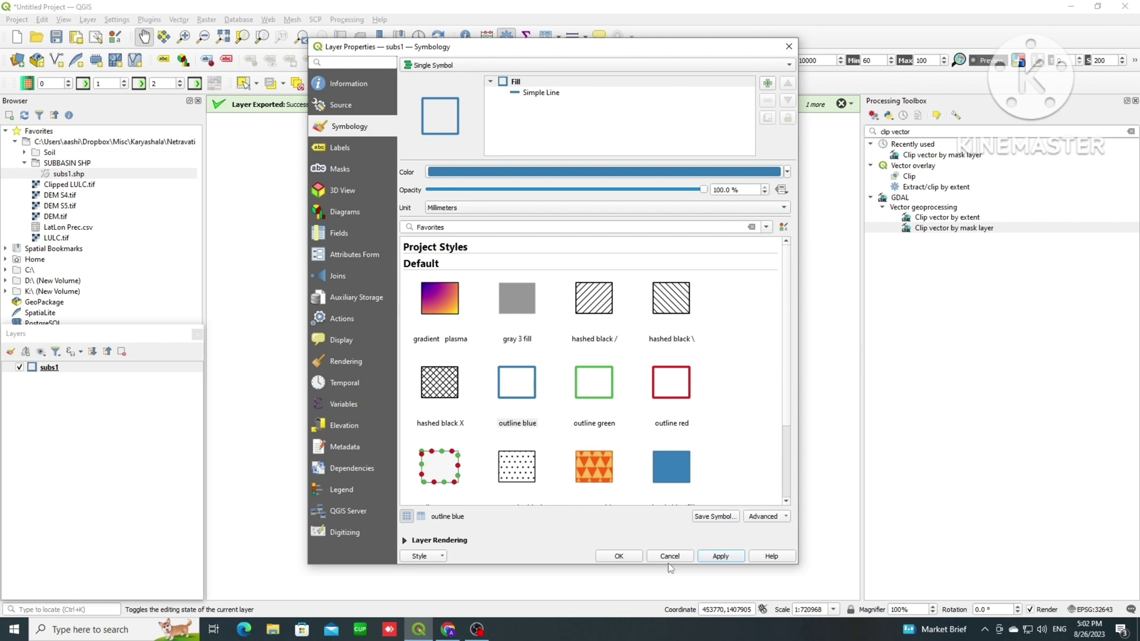
left_click(633, 557)
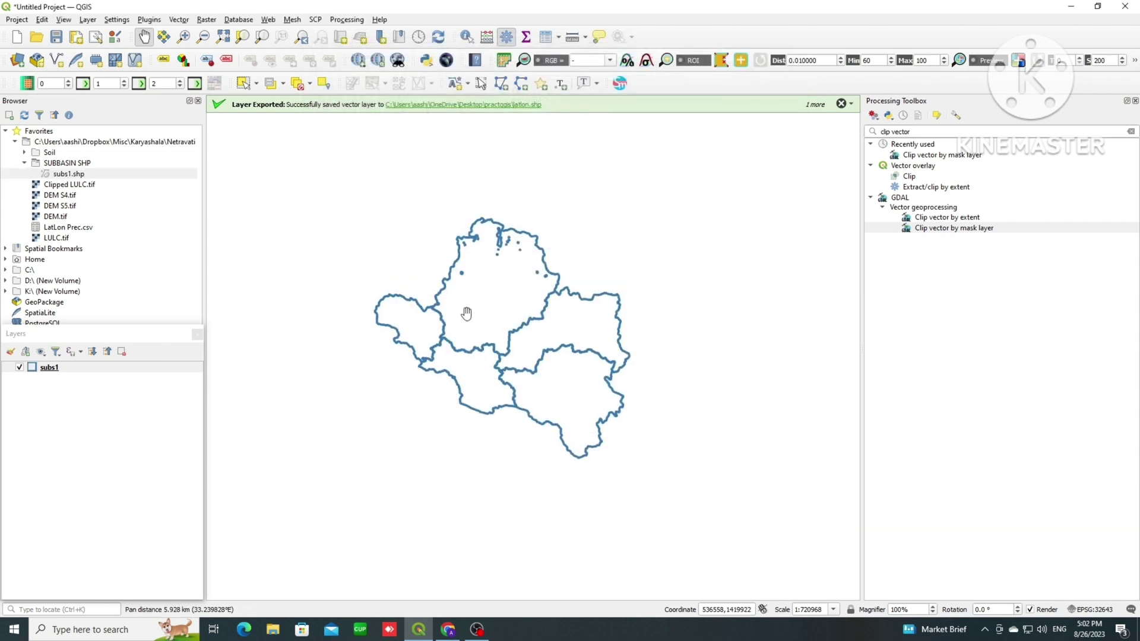
Step: Start adding a delimited text layer and browse for its source file
key("ctrl+shift+t")
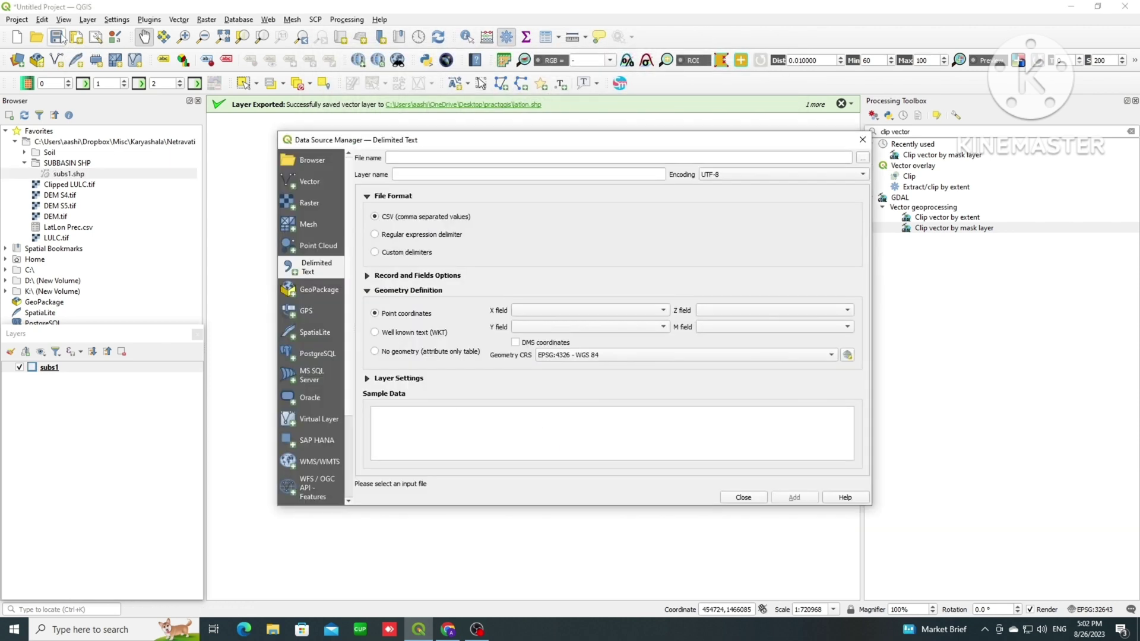
left_click(310, 184)
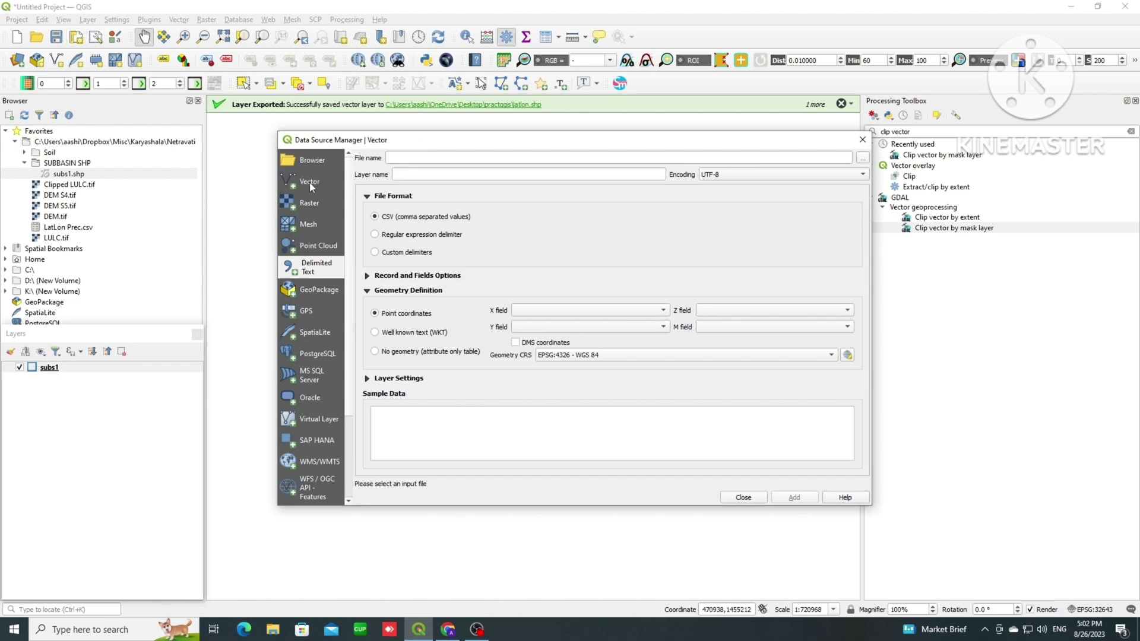
left_click(308, 224)
left_click(317, 245)
left_click(317, 268)
left_click(863, 157)
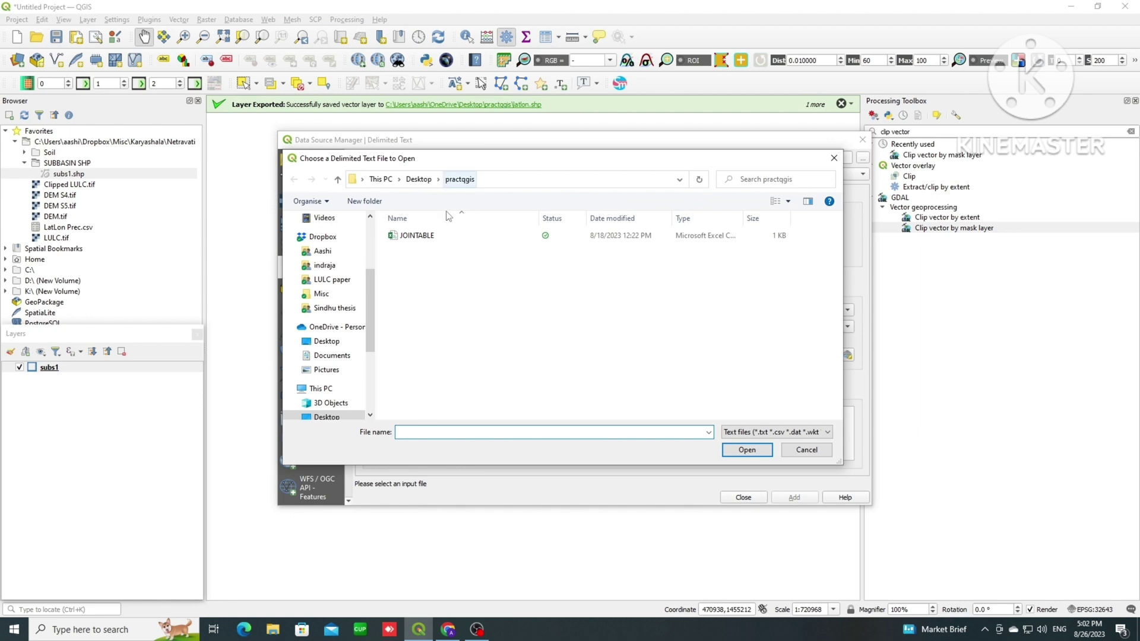
left_click(419, 179)
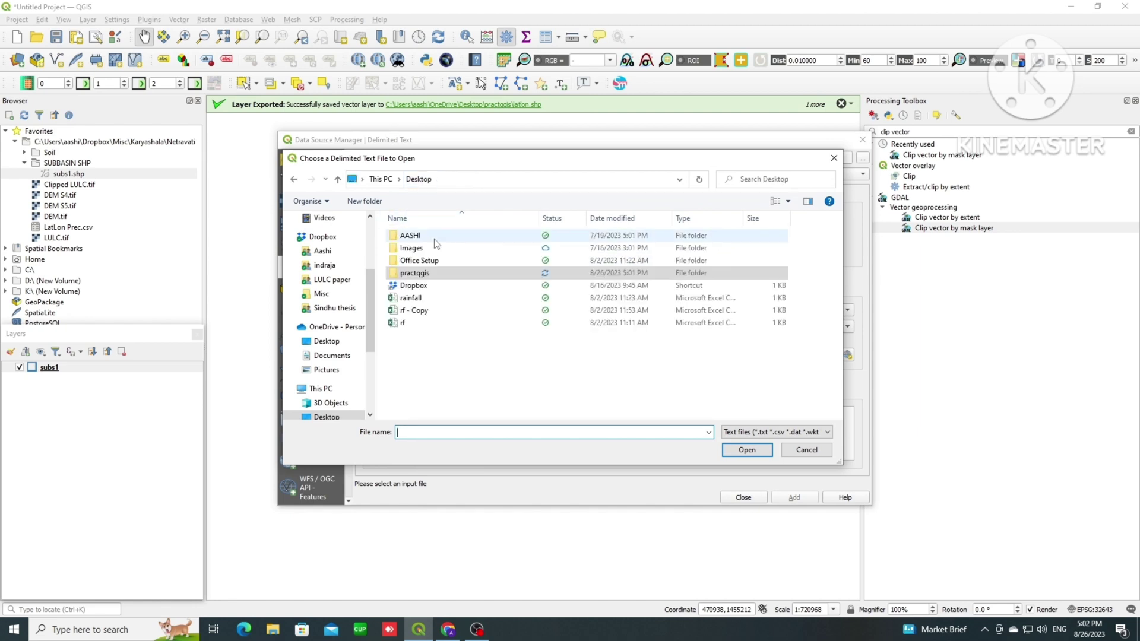
double_click(432, 272)
left_click(426, 180)
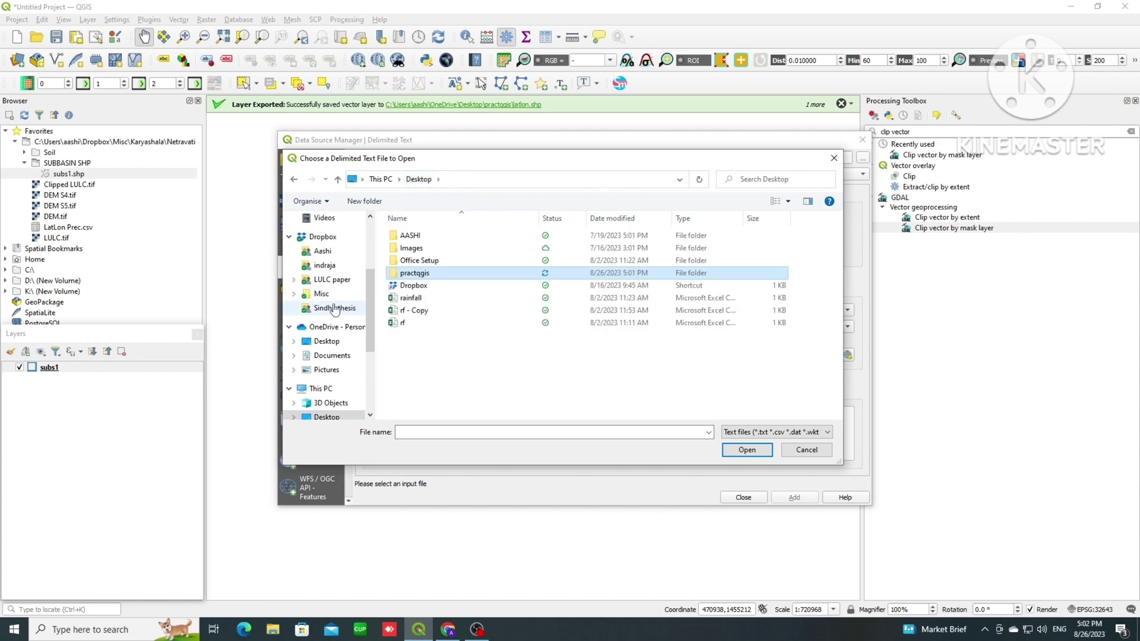
Step: Choose the LatLon Prec CSV file from the Dropbox folder Misc > Karyashala > Netravati as the source
left_click(321, 293)
double_click(429, 288)
double_click(431, 250)
left_click(433, 263)
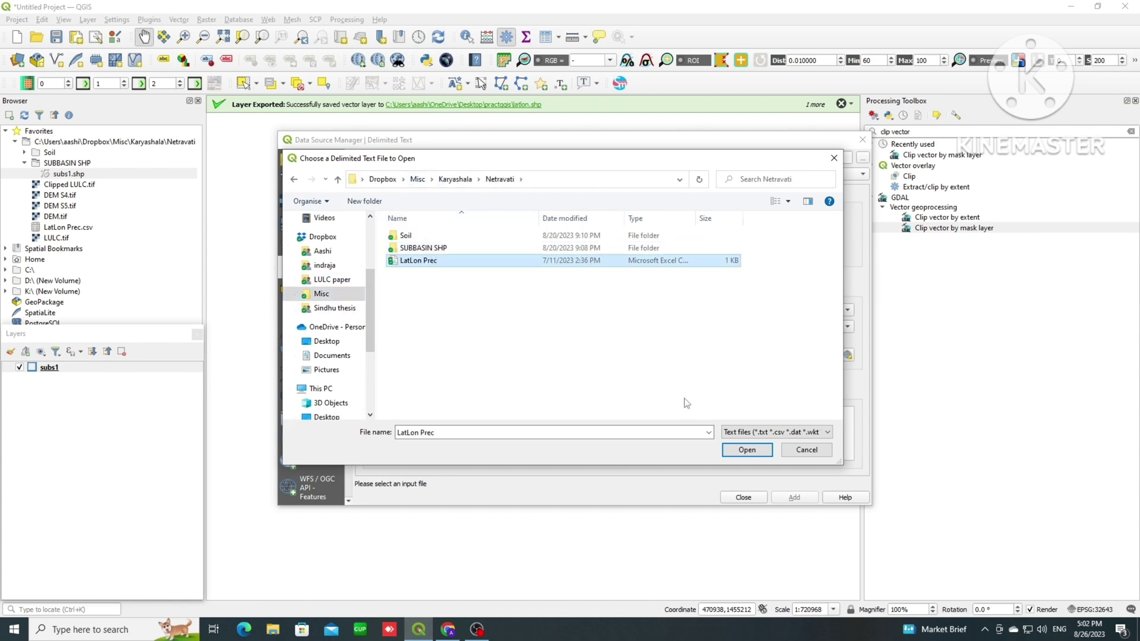
left_click(747, 450)
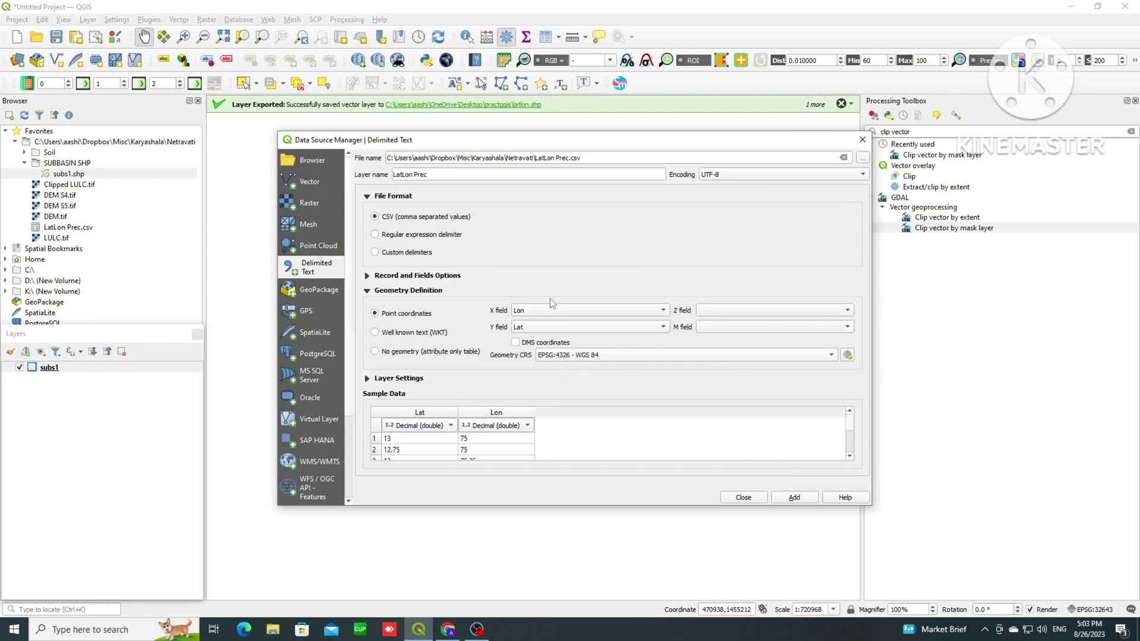
Step: Review the sample coordinates and add the LatLon Prec points to the map, with Lon as X, Lat as Y and EPSG:4326 - WGS 84
scroll(720, 432, "down", 3)
left_click_drag(510, 461, 485, 428)
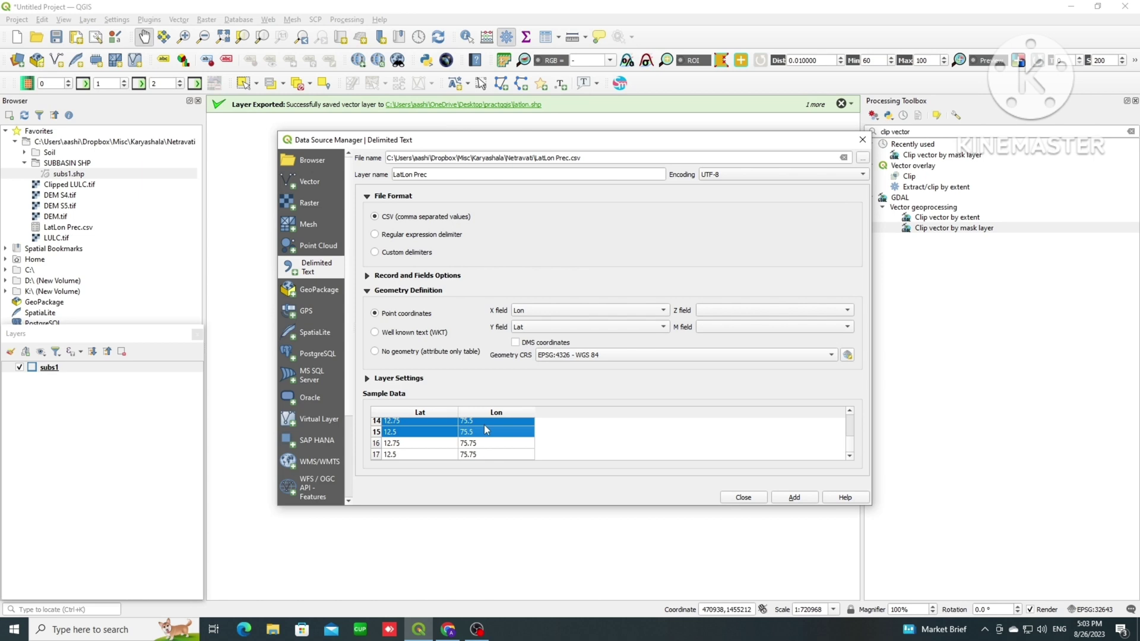
left_click(580, 441)
left_click(792, 496)
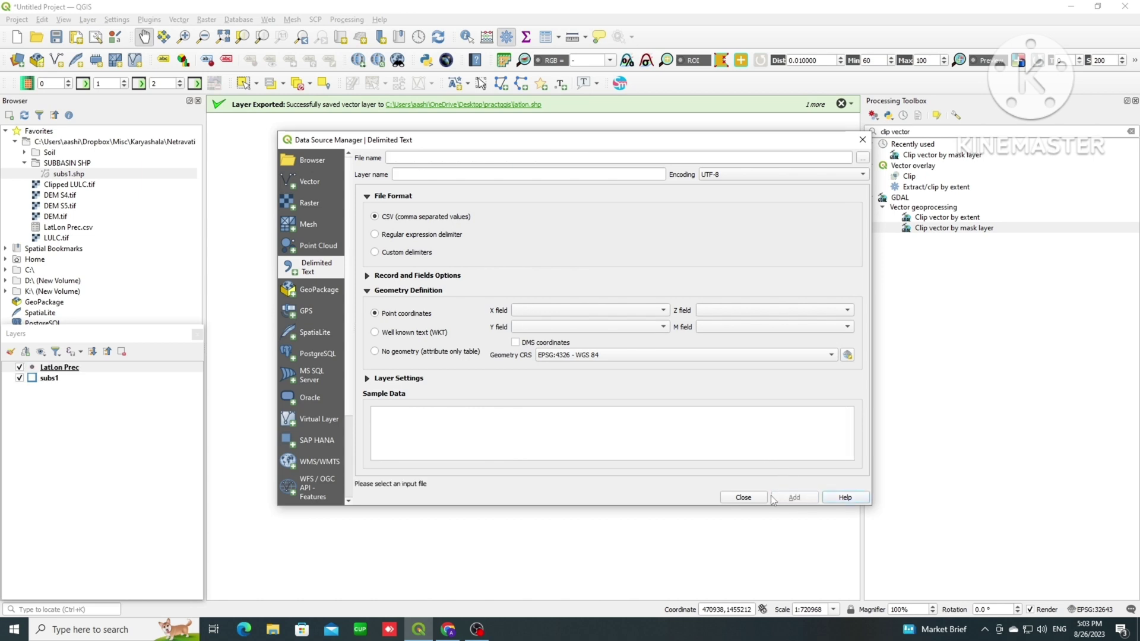
left_click(750, 499)
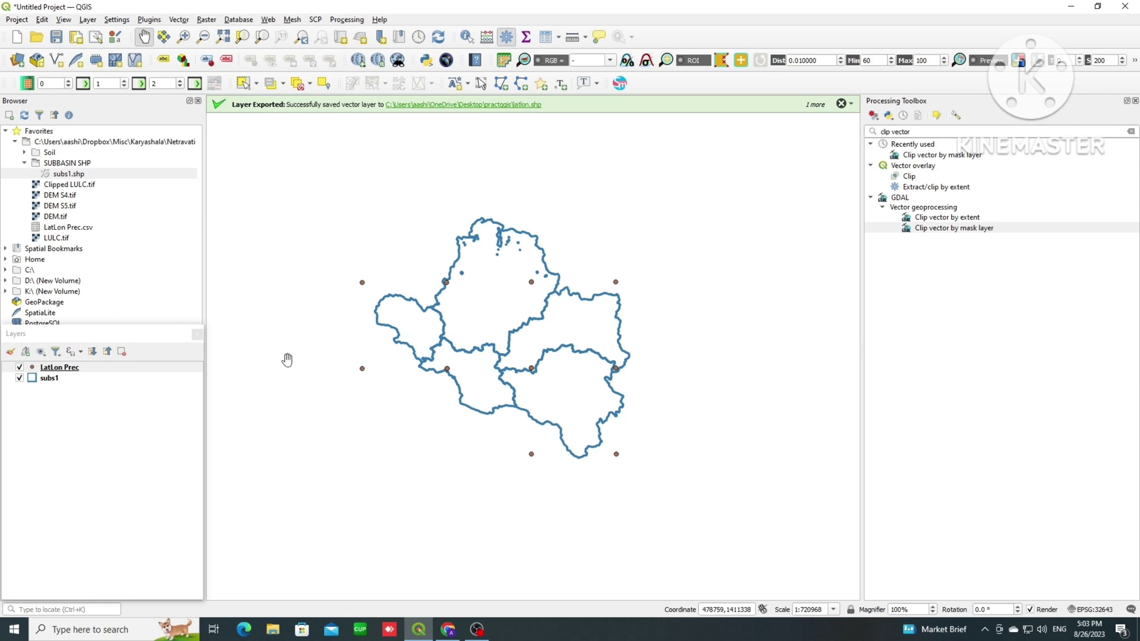
Step: Examine the LatLon Prec attribute table and the positions of its points relative to the sub-basin outlines
right_click(44, 366)
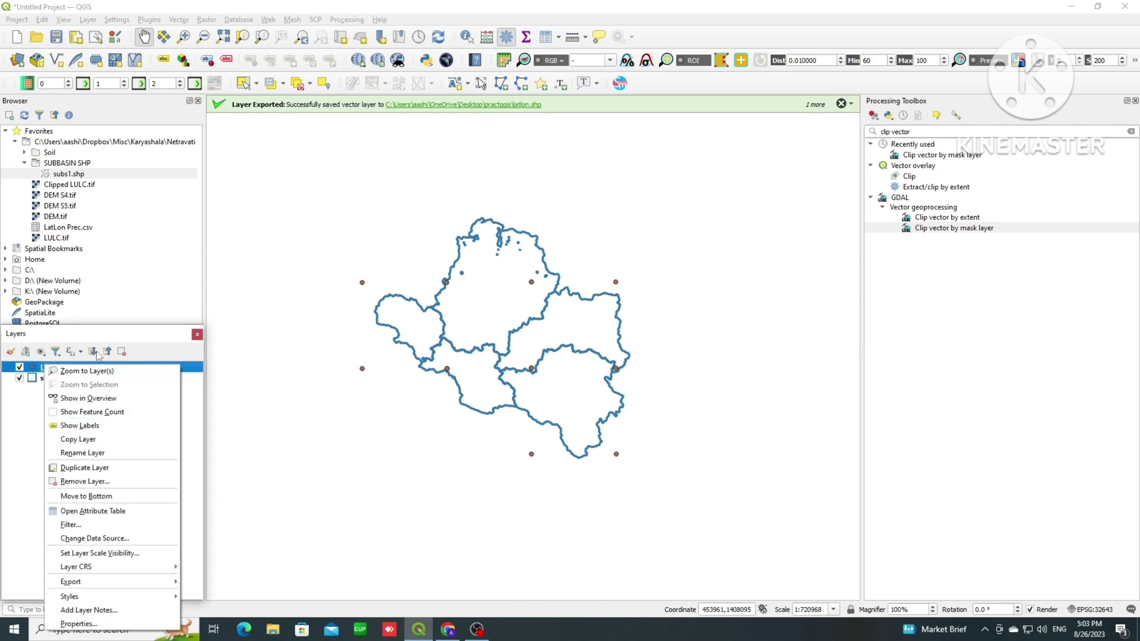
left_click(98, 512)
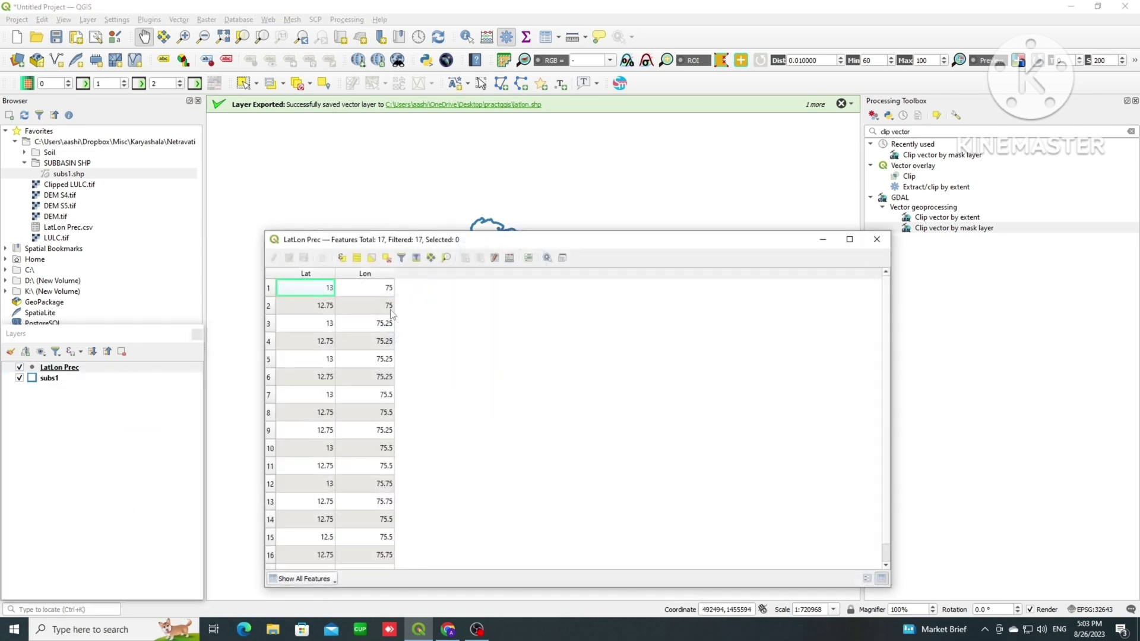
left_click(877, 240)
scroll(518, 348, "up", 2)
scroll(535, 341, "down", 2)
scroll(590, 354, "up", 1)
left_click_drag(600, 297, 589, 291)
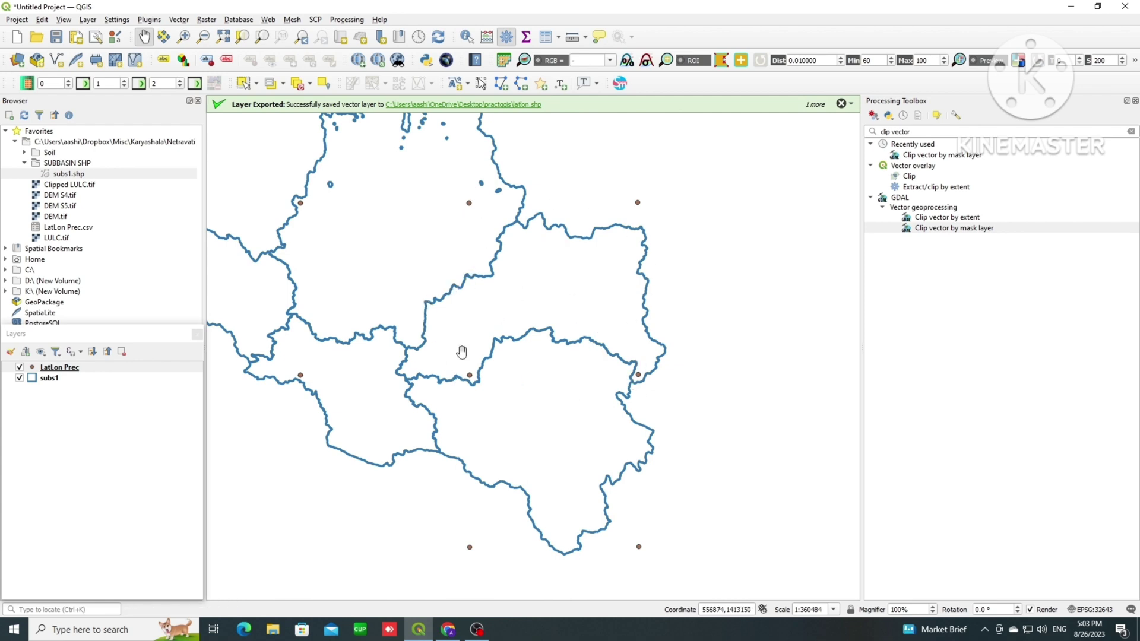
scroll(463, 353, "up", 2)
scroll(574, 389, "down", 3)
left_click_drag(629, 359, 584, 329)
Step: Export only the eastern sub-basin polygon of subs1 as ESRI Shapefile s4 in the practqgis folder, add it to the map, and hide subs1
left_click(47, 380)
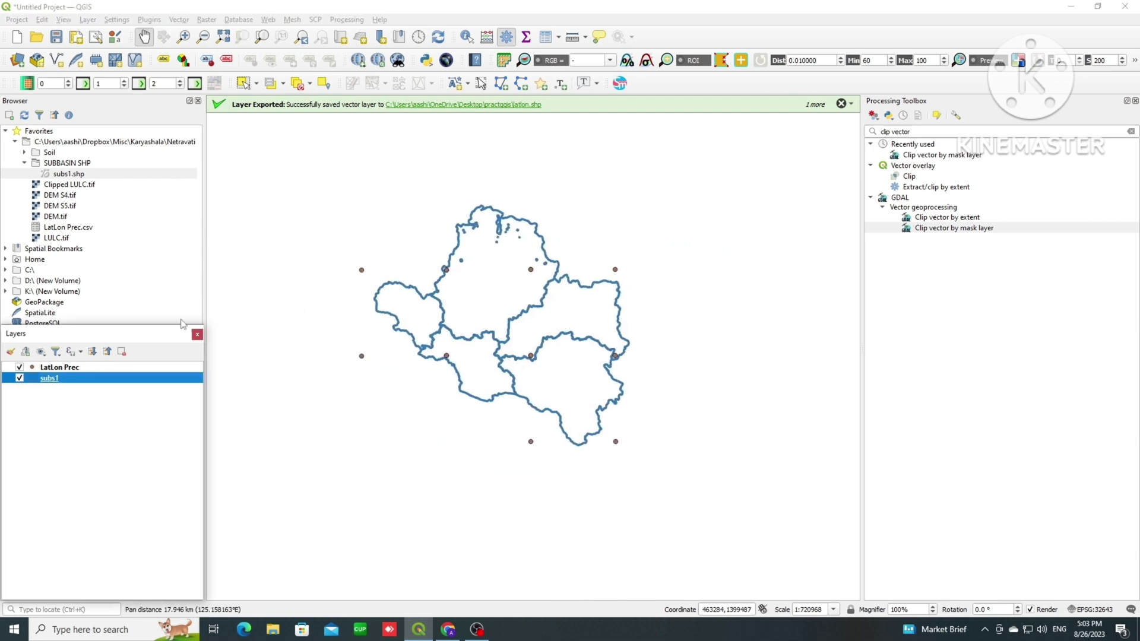
left_click(244, 83)
left_click(580, 300)
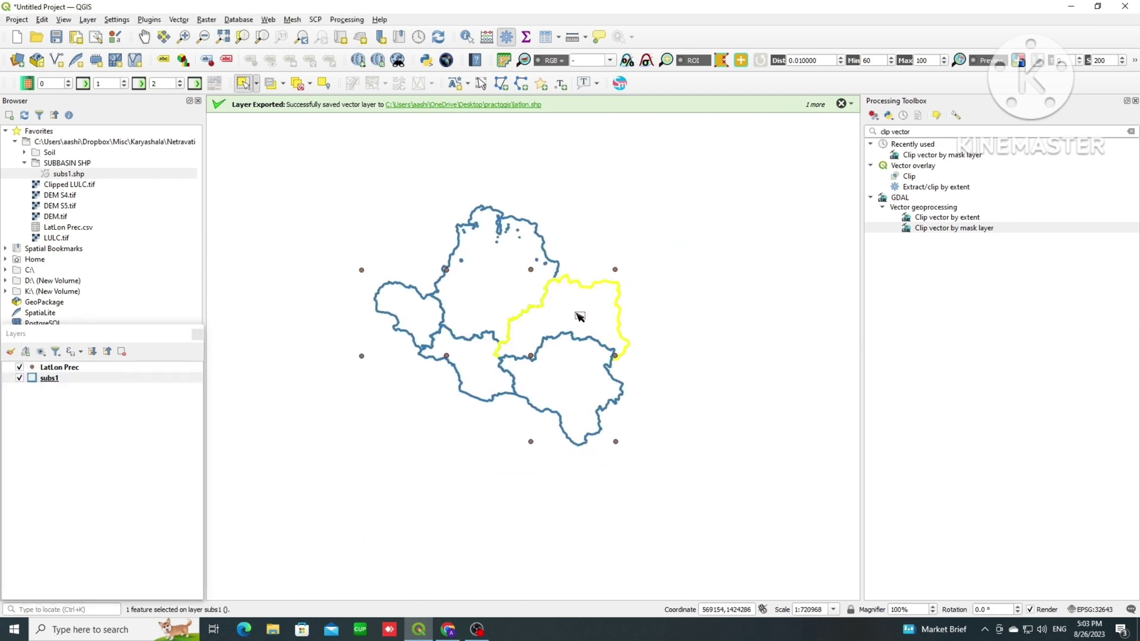
right_click(83, 379)
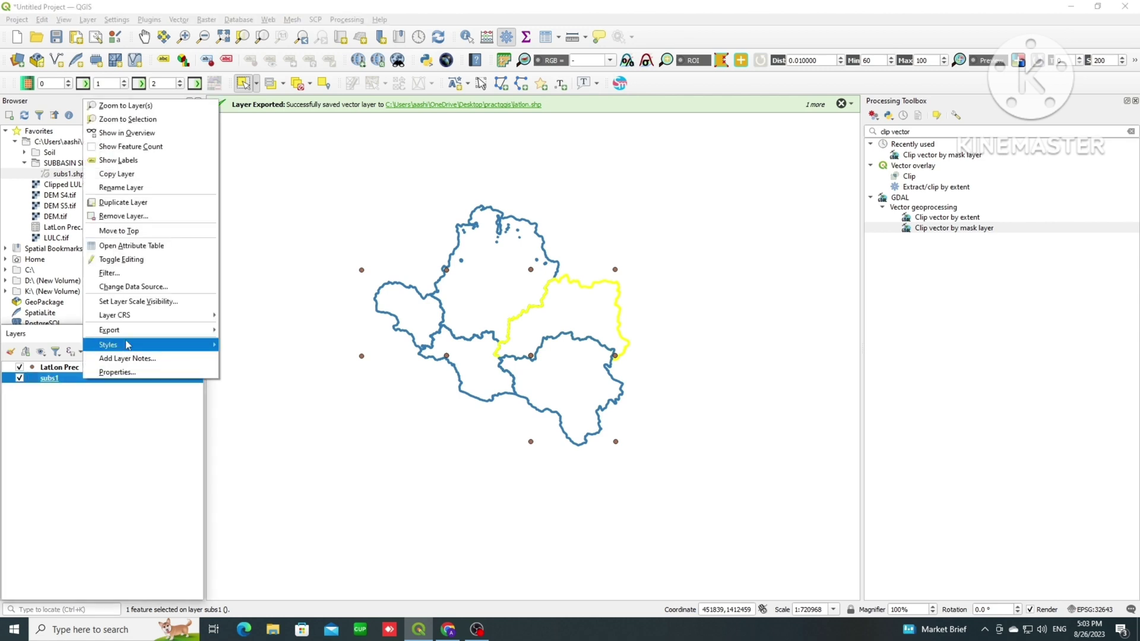
mouse_move(119, 331)
left_click(267, 343)
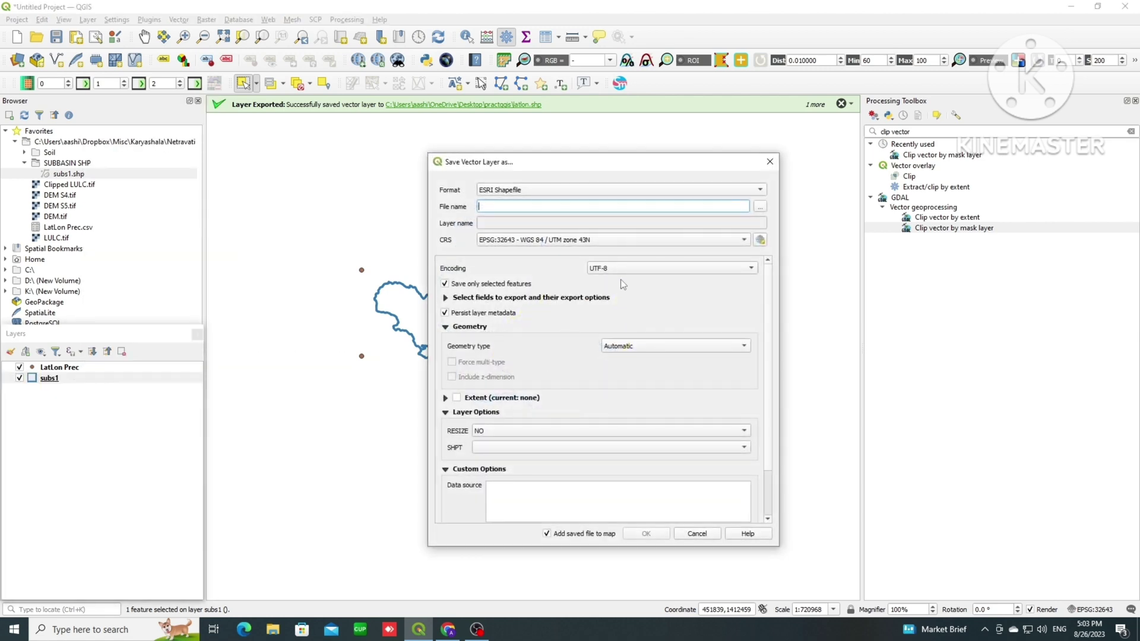
left_click(761, 206)
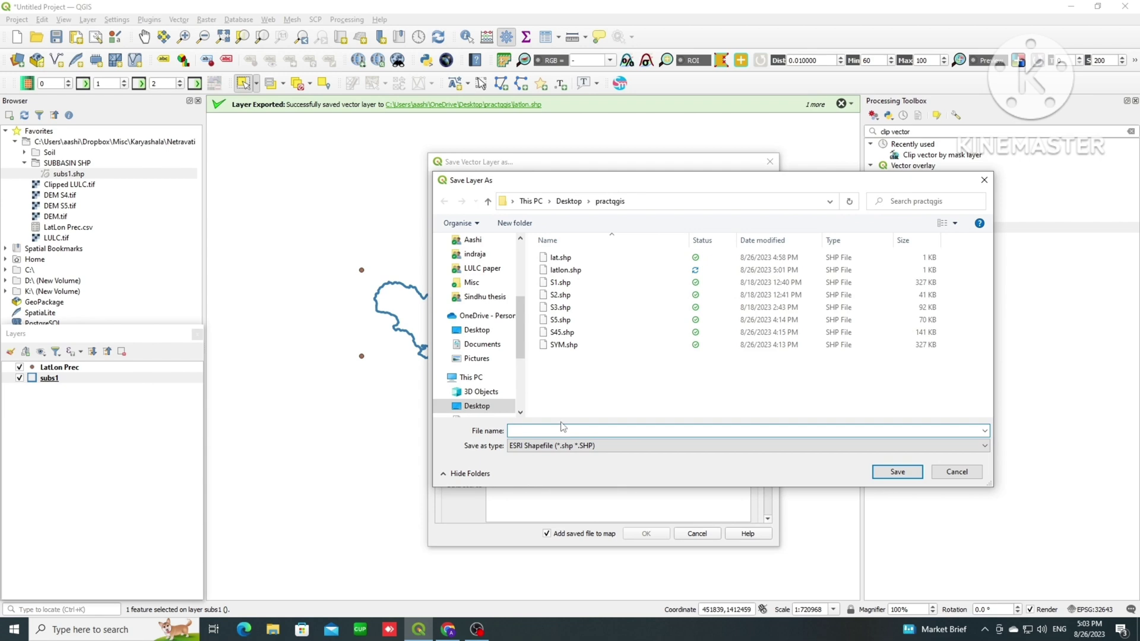
type("s4")
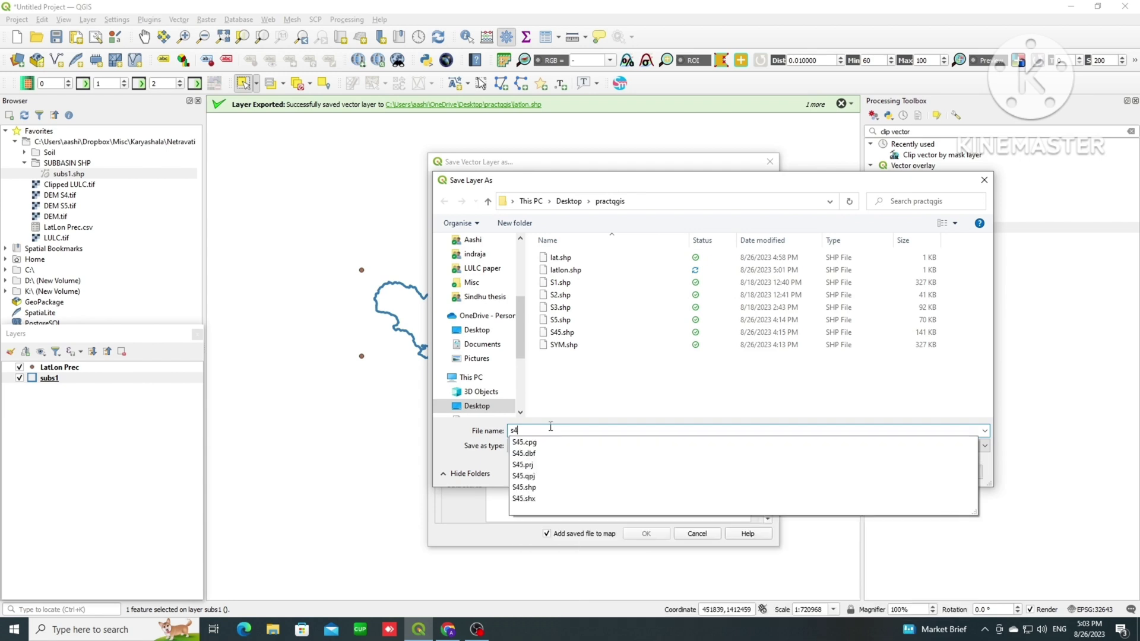
left_click(614, 411)
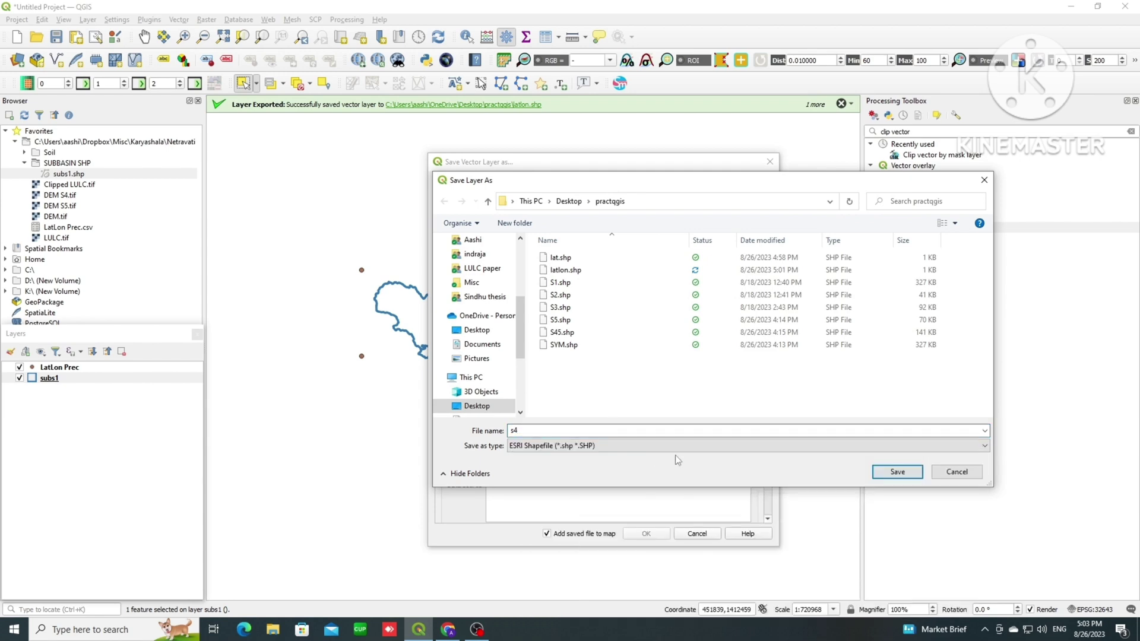
left_click(876, 473)
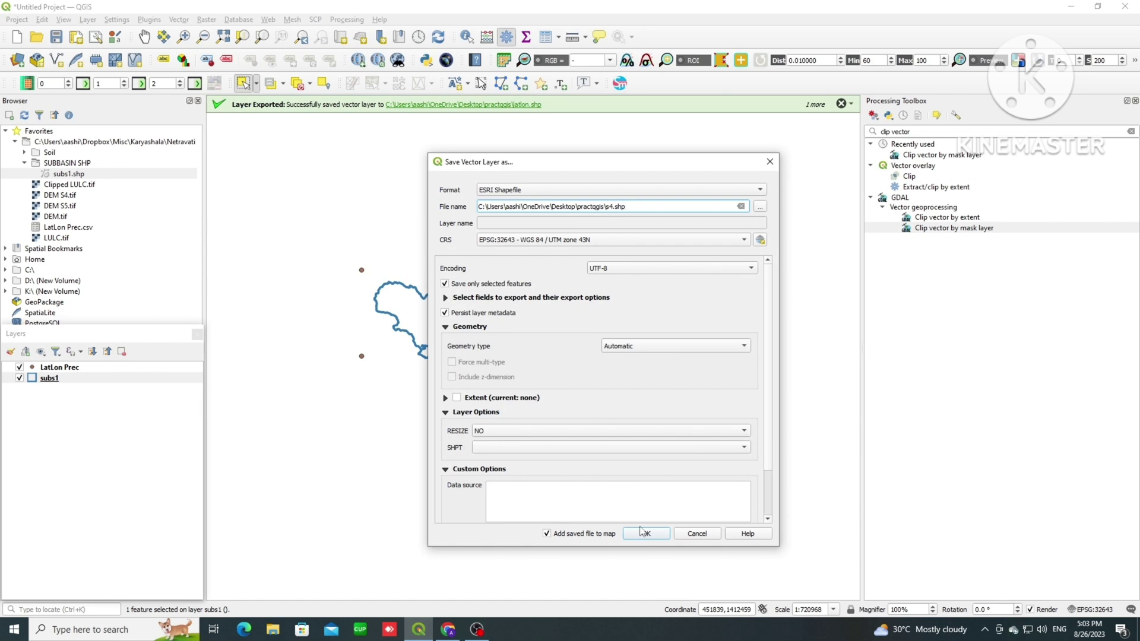
left_click(661, 534)
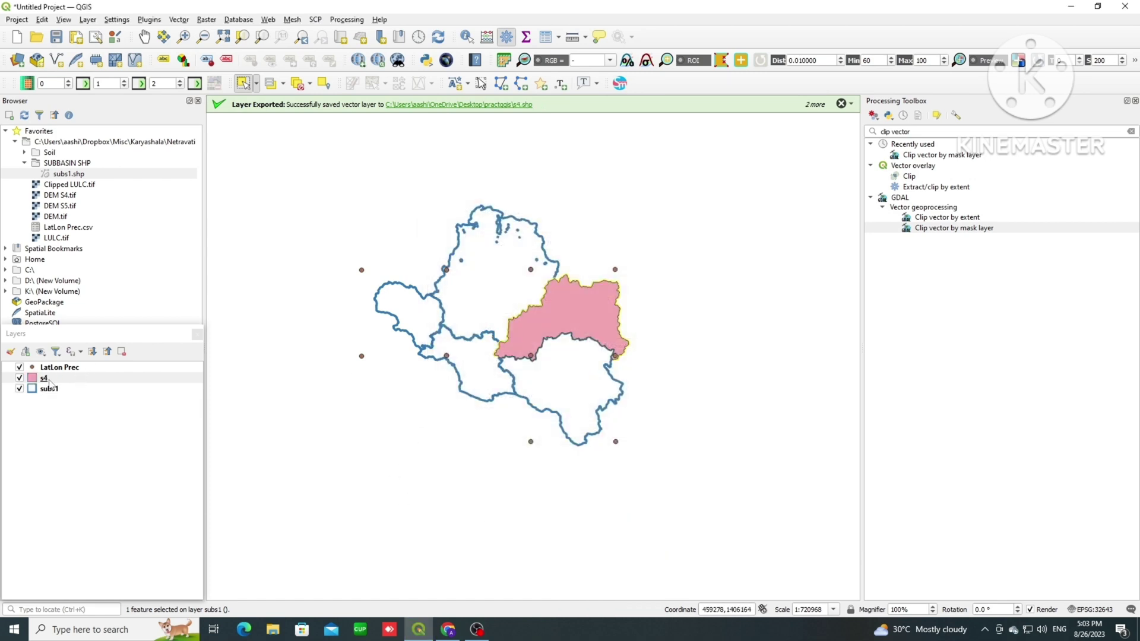
left_click(20, 389)
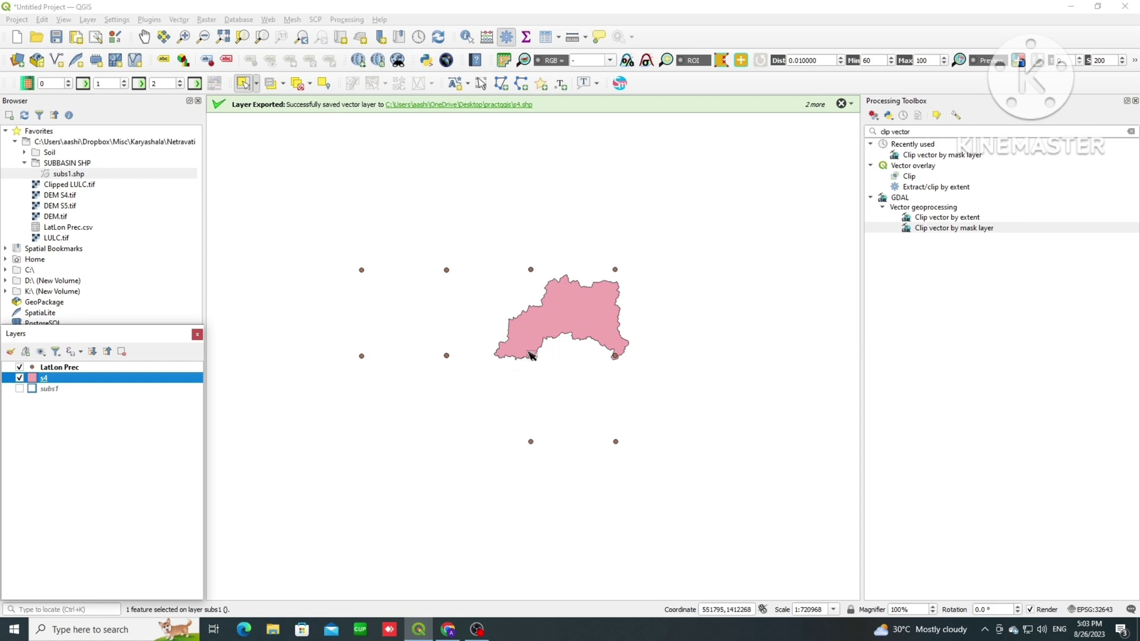
left_click(146, 39)
Step: Check the assigned coordinate reference systems of the s4 and LatLon Prec layers
right_click(44, 381)
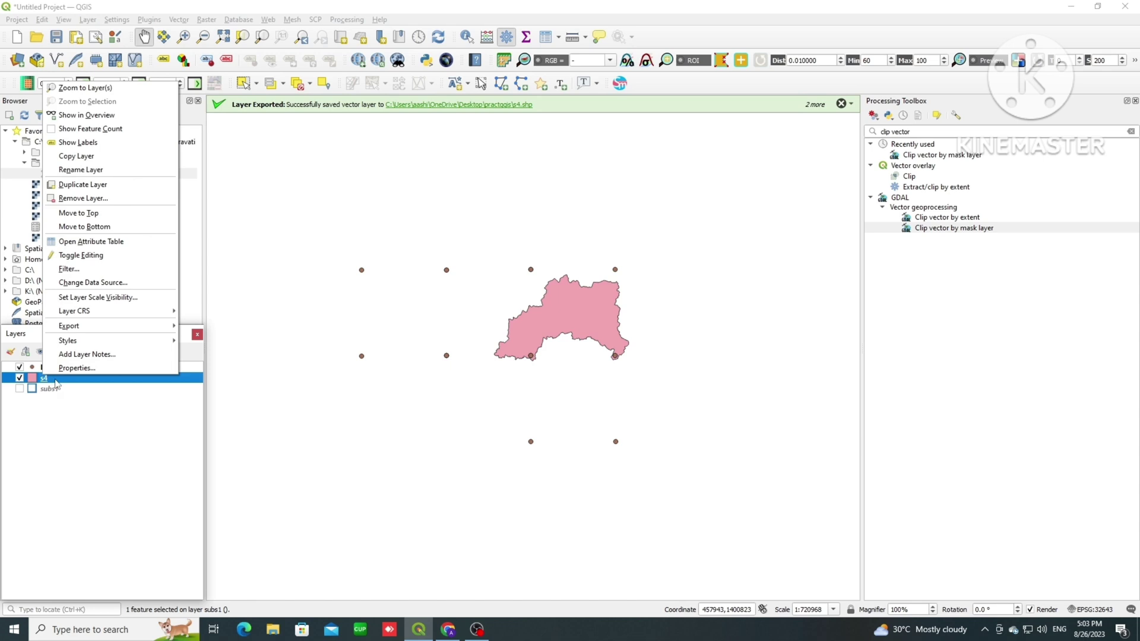
left_click(89, 351)
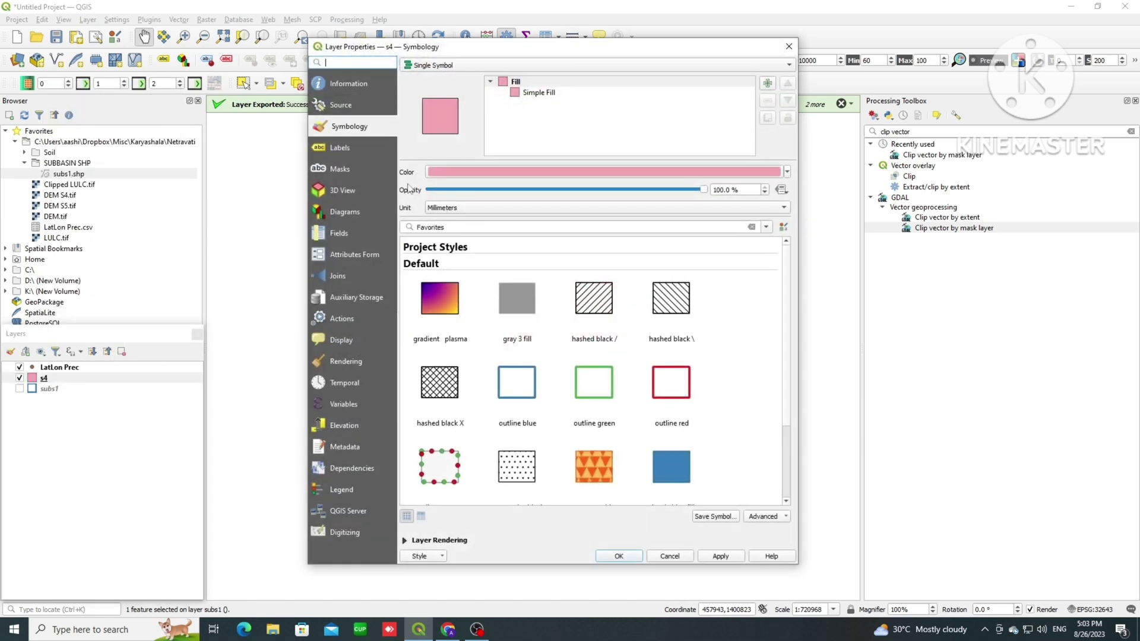
left_click(365, 103)
left_click(789, 46)
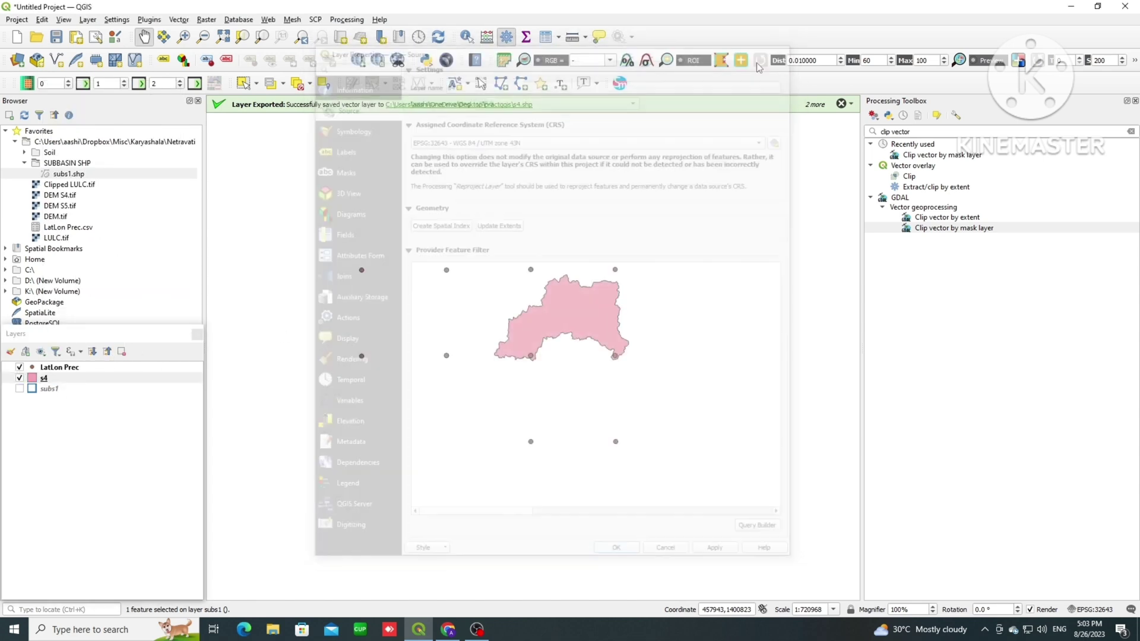
right_click(85, 370)
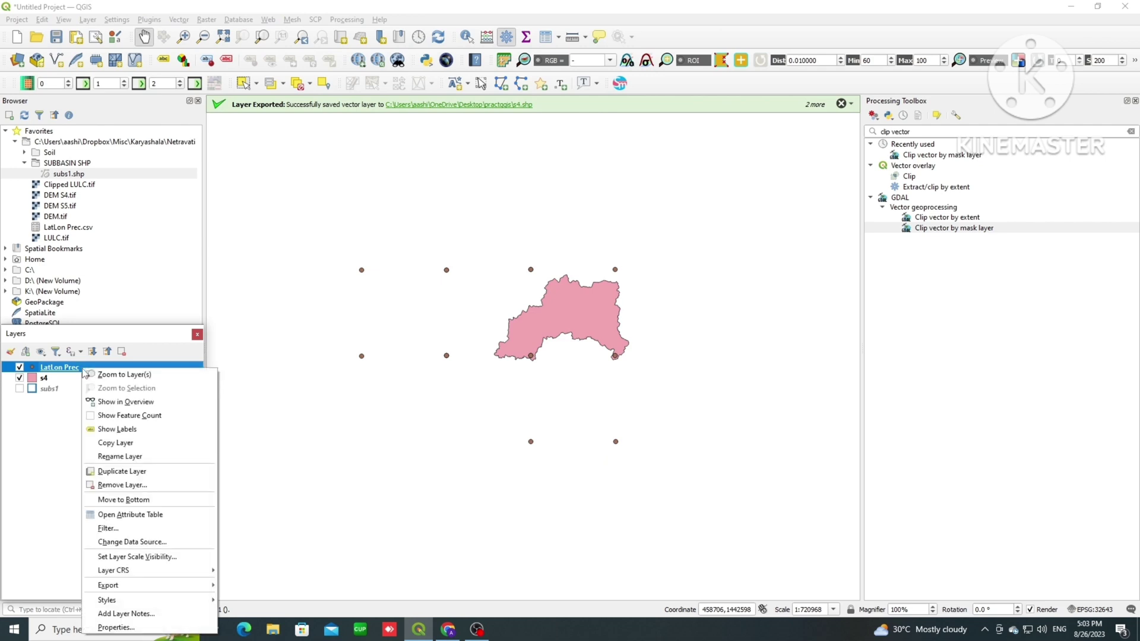
left_click(155, 628)
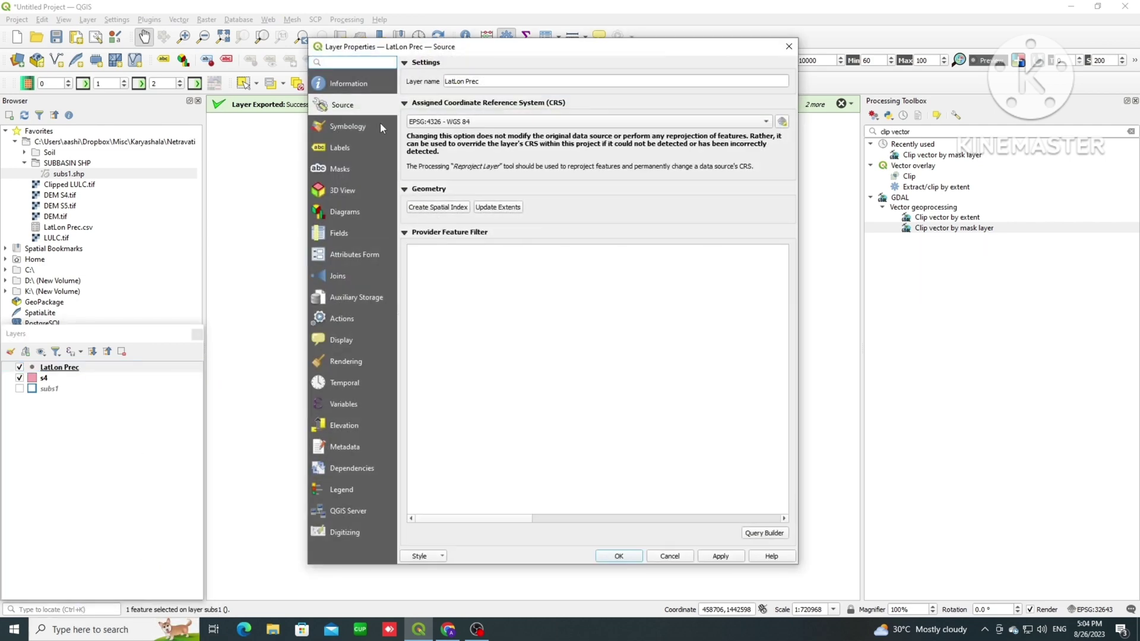
Step: Reproject the LatLon Prec layer to EPSG:32643 - WGS 84 / UTM zone 43N as a temporary layer
left_click(789, 46)
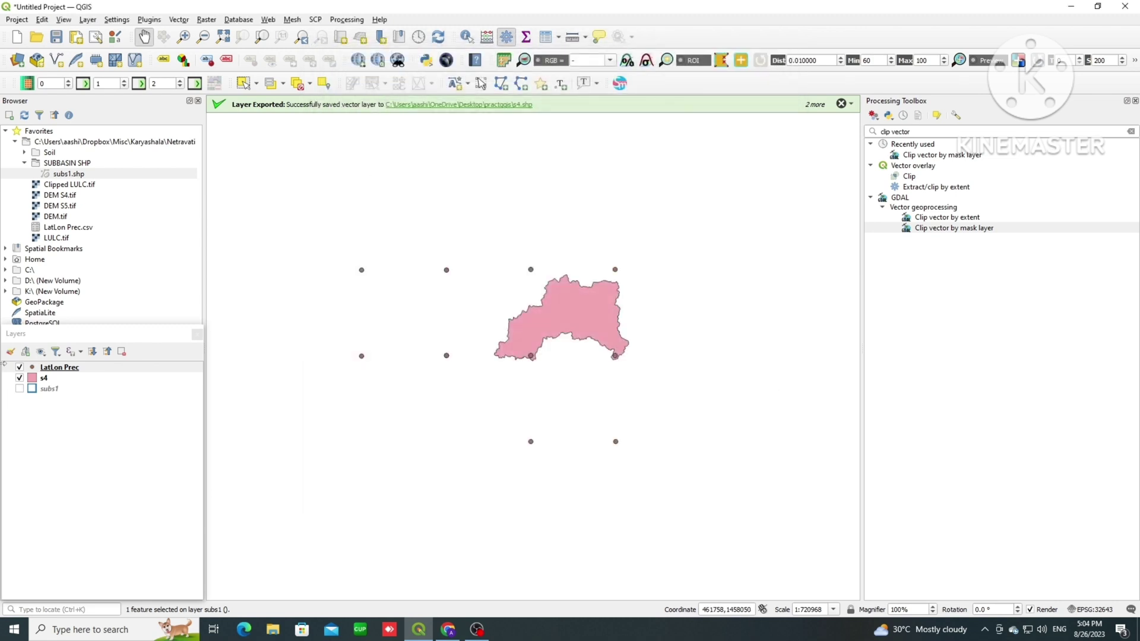
left_click_drag(950, 133, 878, 132)
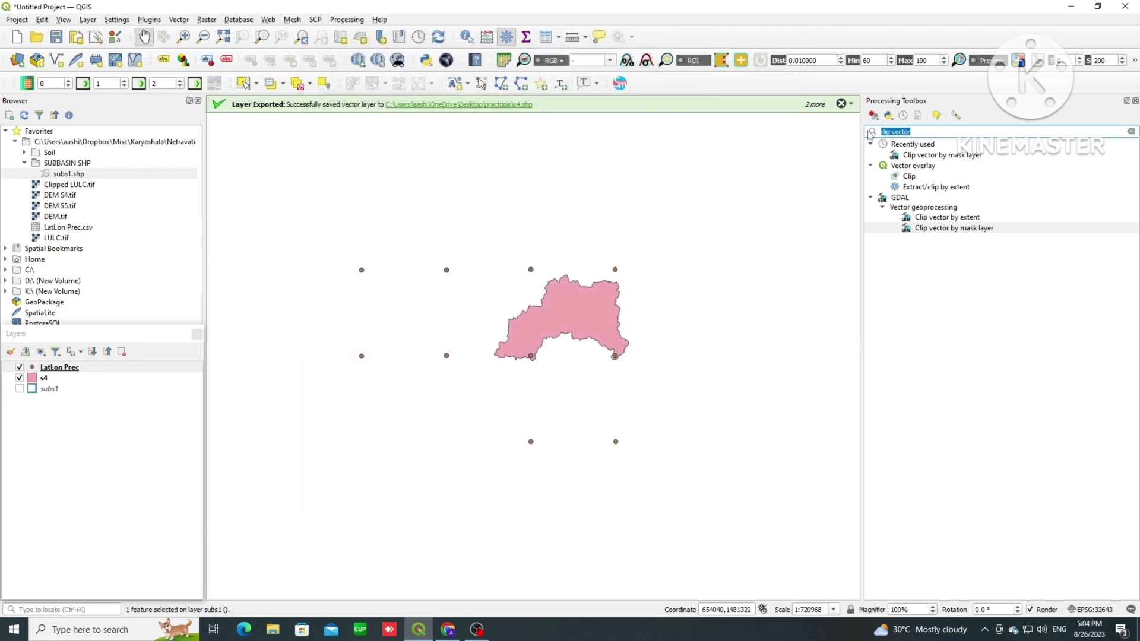
type("repro")
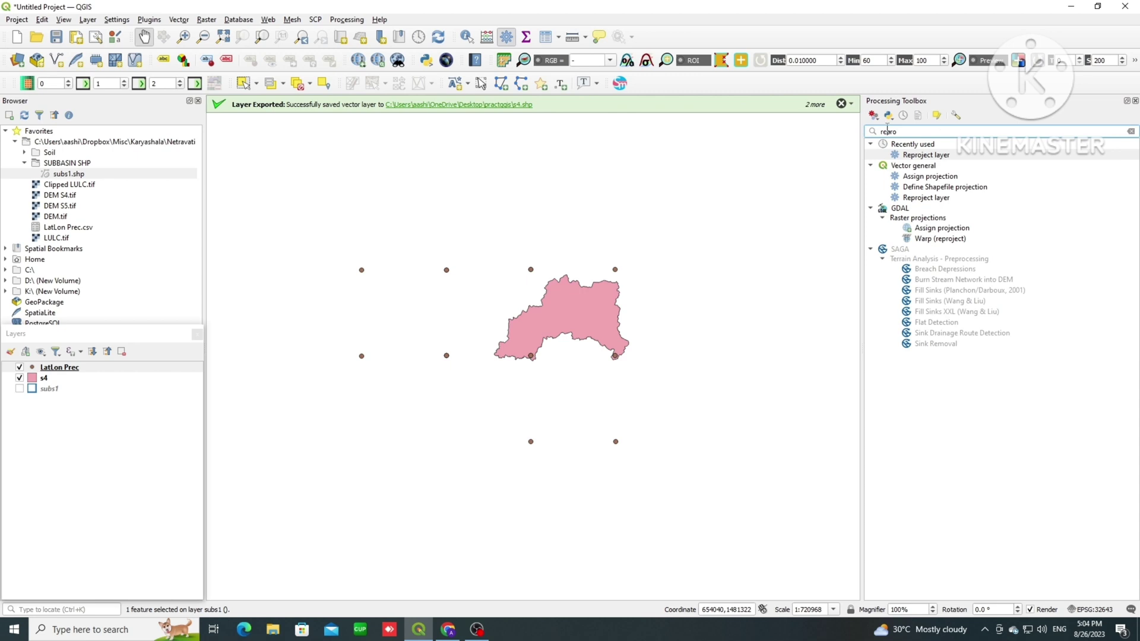
double_click(927, 155)
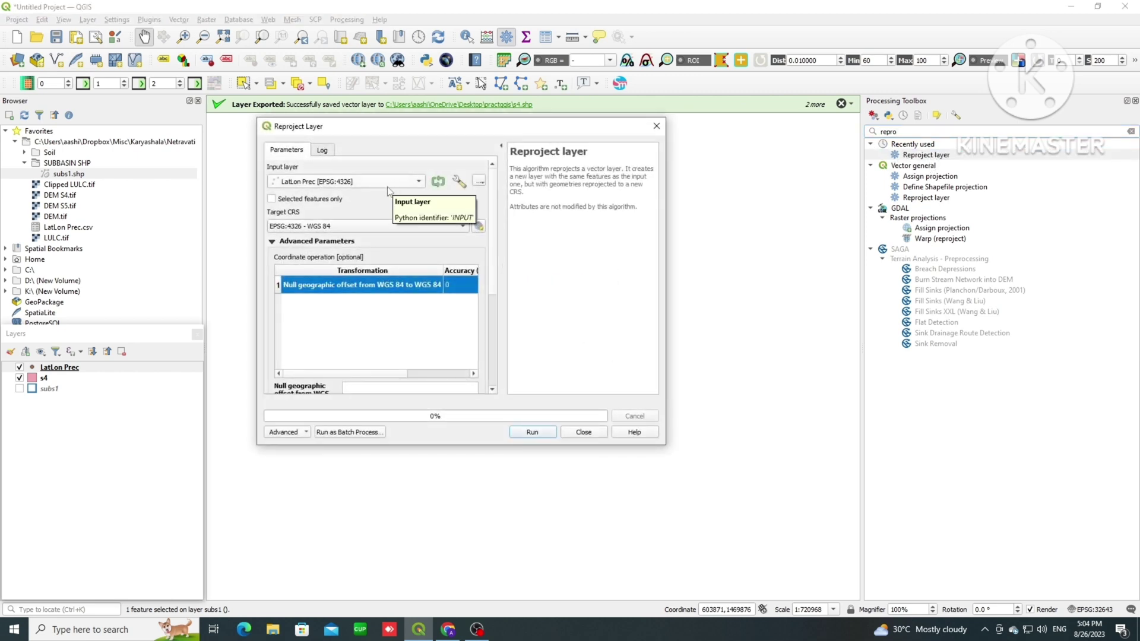
left_click(348, 226)
left_click(343, 240)
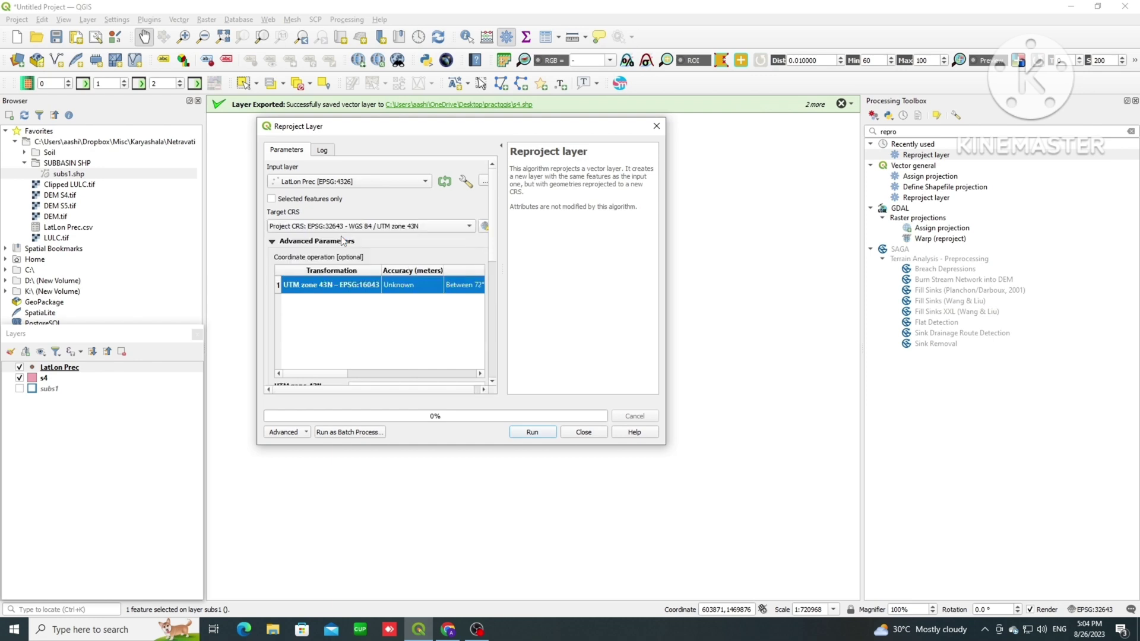
left_click(553, 434)
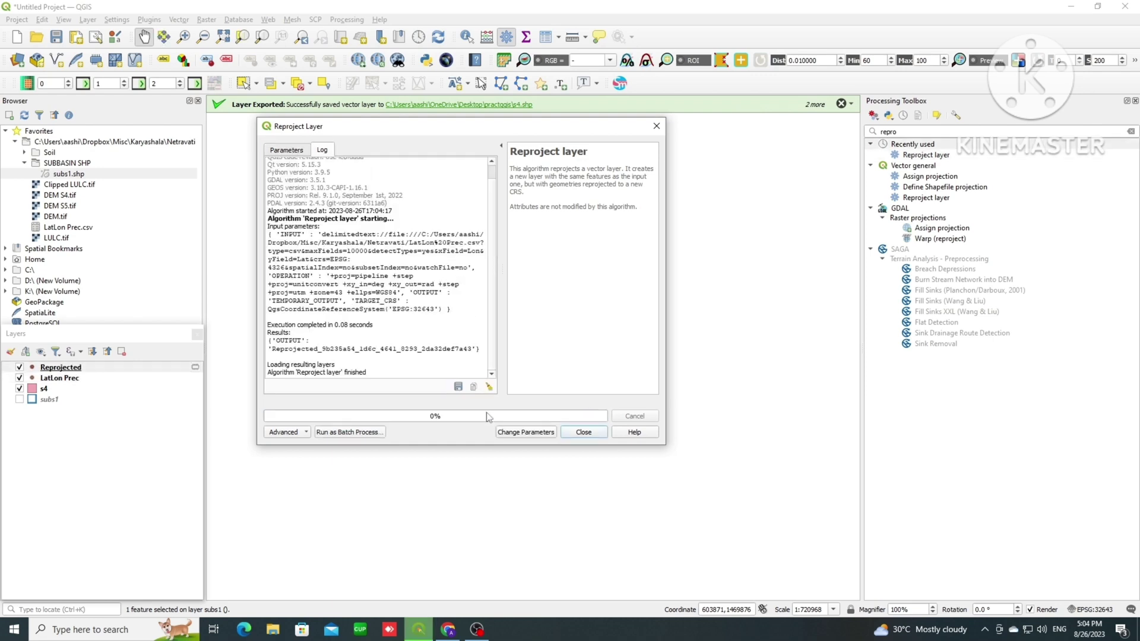
left_click(584, 432)
Step: Hide the original LatLon Prec layer and check the assigned coordinate reference system of the Reprojected layer
left_click(20, 379)
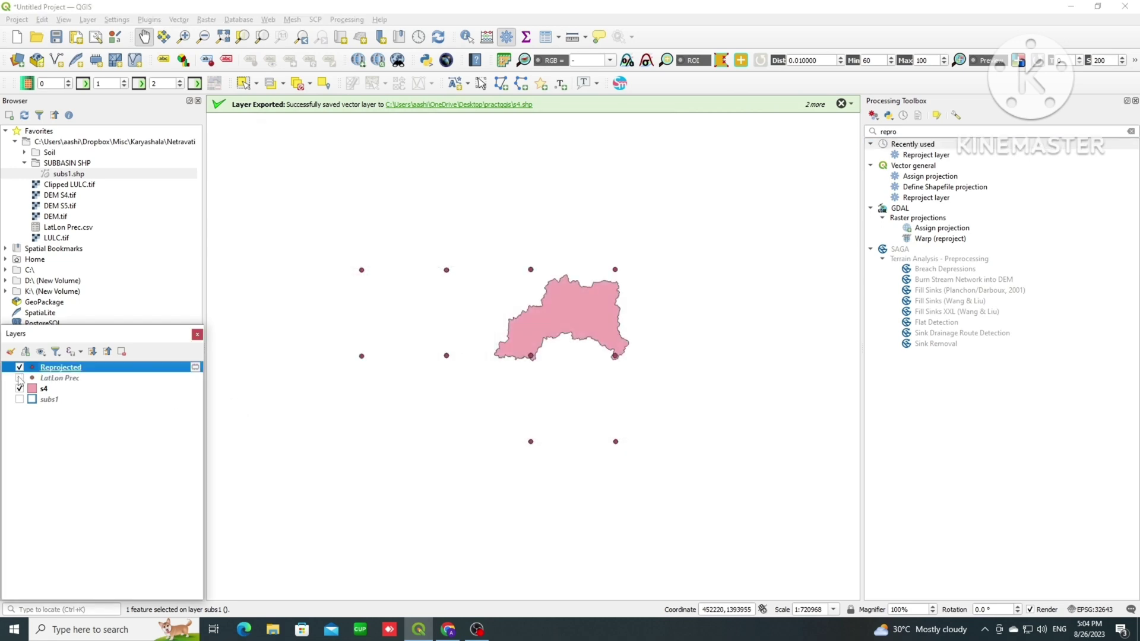
right_click(60, 368)
left_click(113, 361)
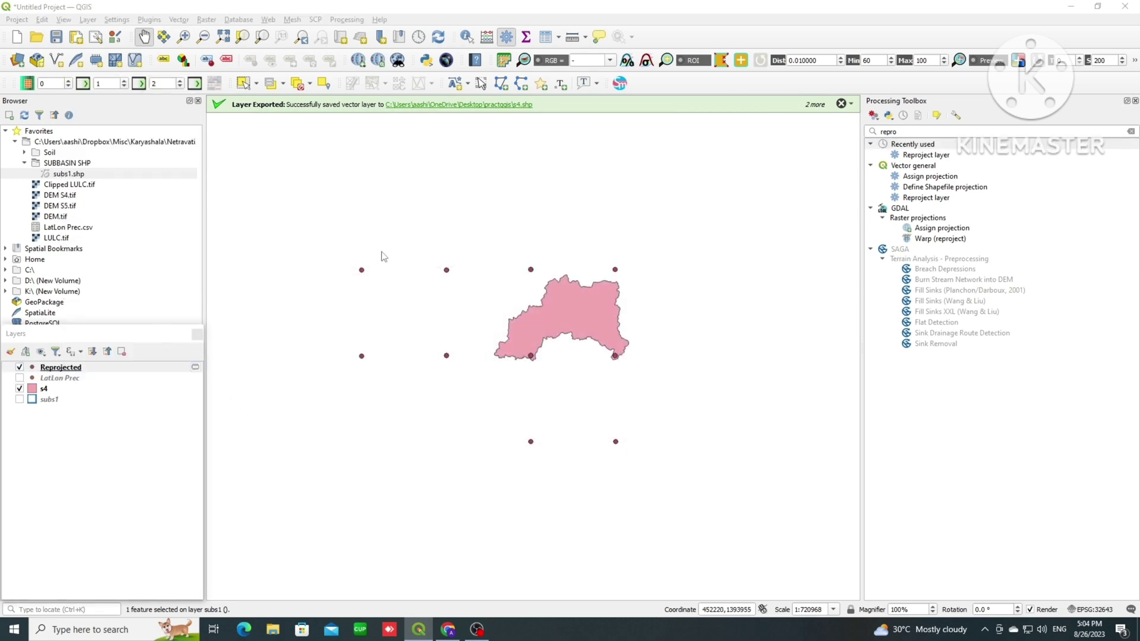
left_click(789, 45)
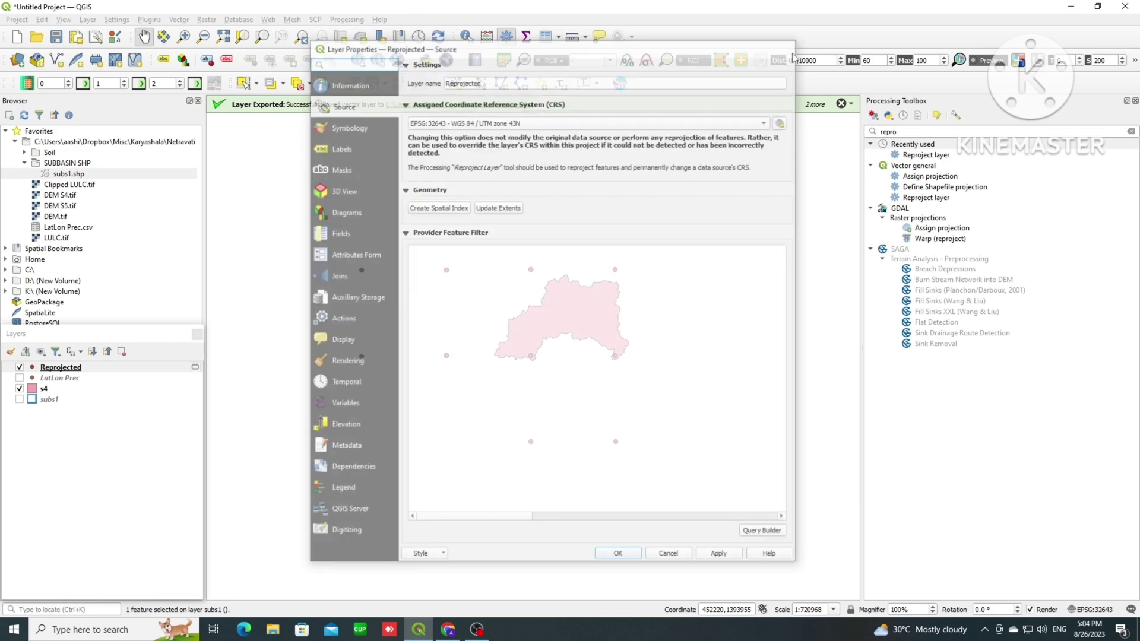
Step: Run GDAL Clip vector by mask layer on the Reprojected points with s4 as the mask, output to a temporary file
left_click(873, 131)
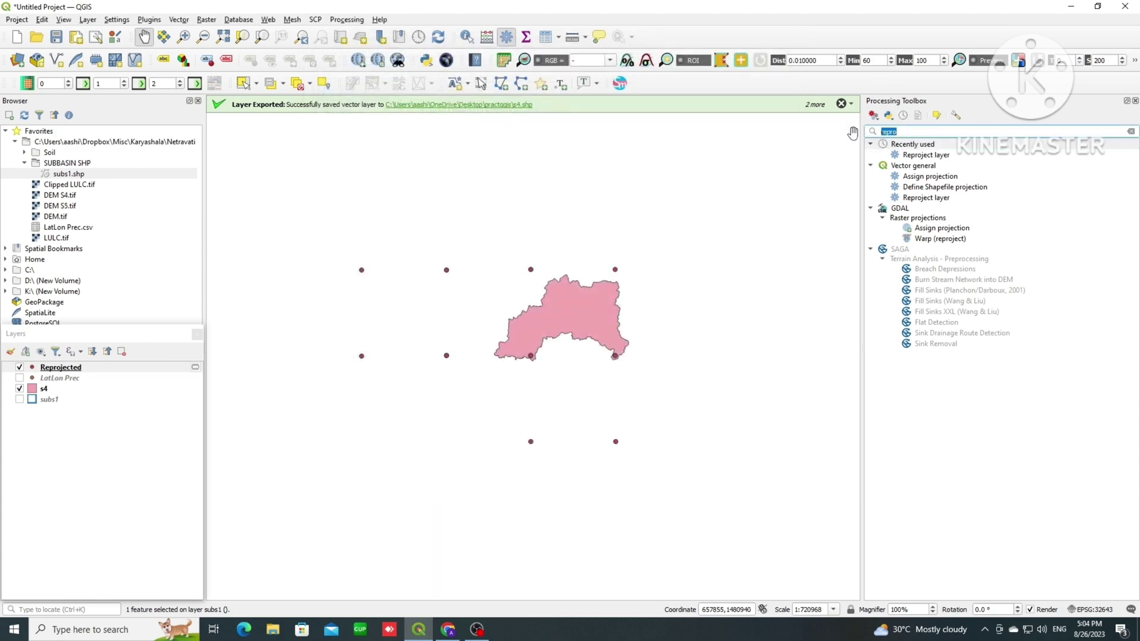
type("clip")
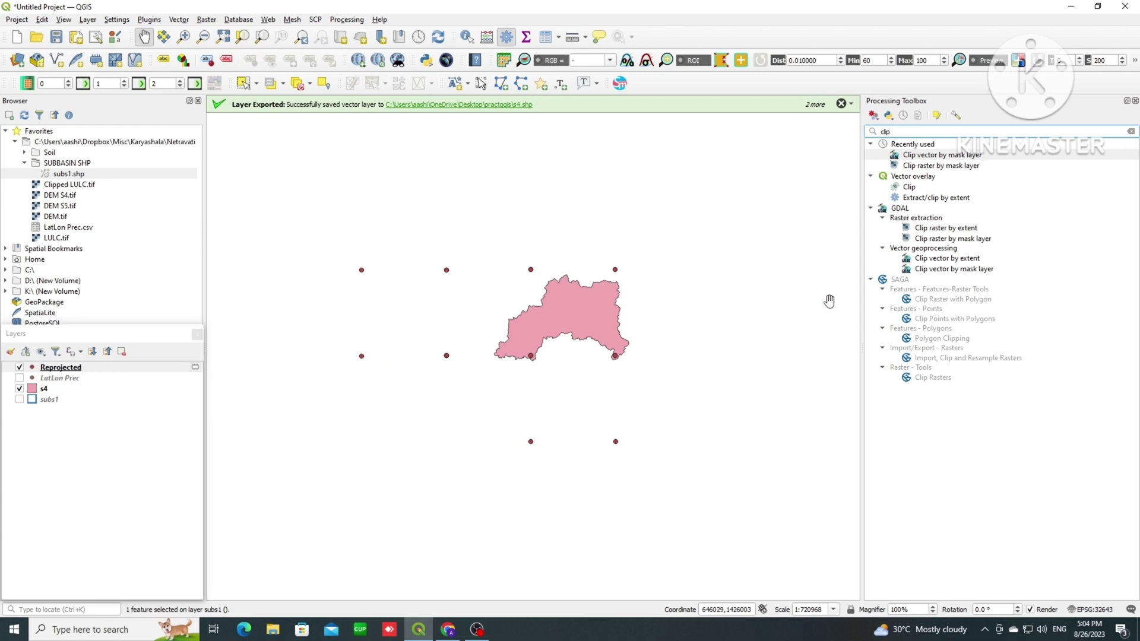
double_click(939, 269)
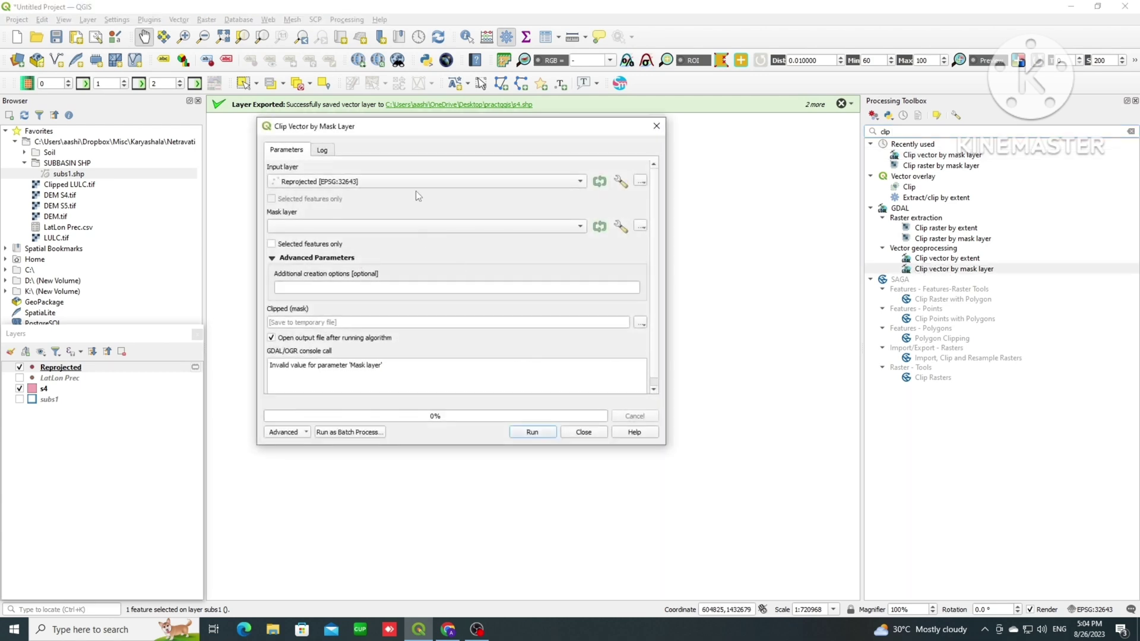
left_click(348, 182)
left_click(341, 188)
left_click(319, 232)
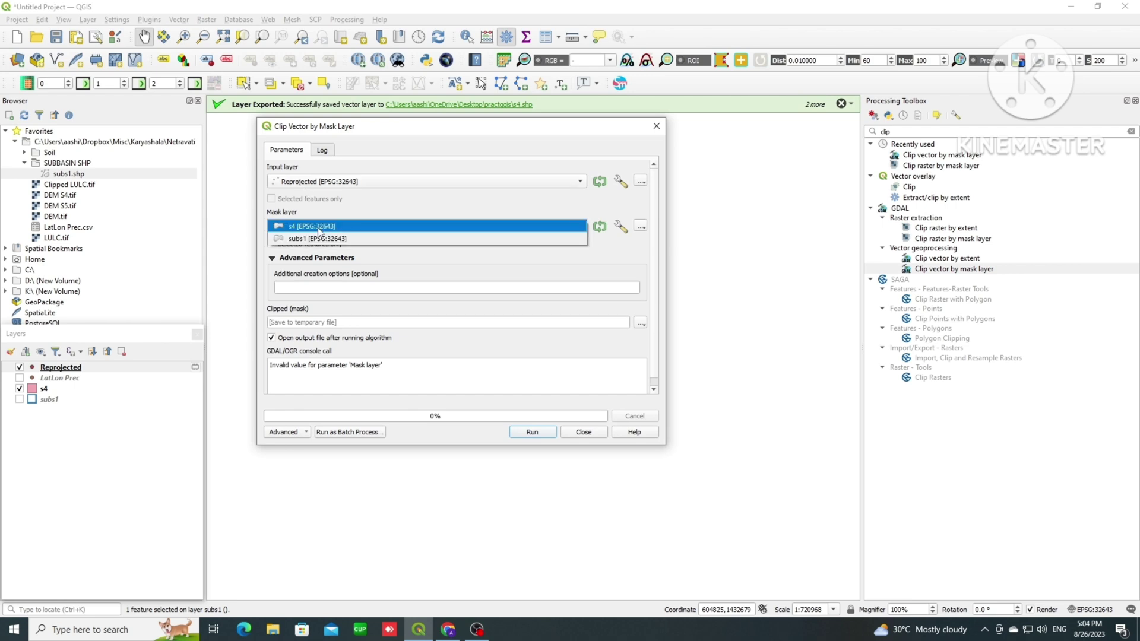
left_click(324, 232)
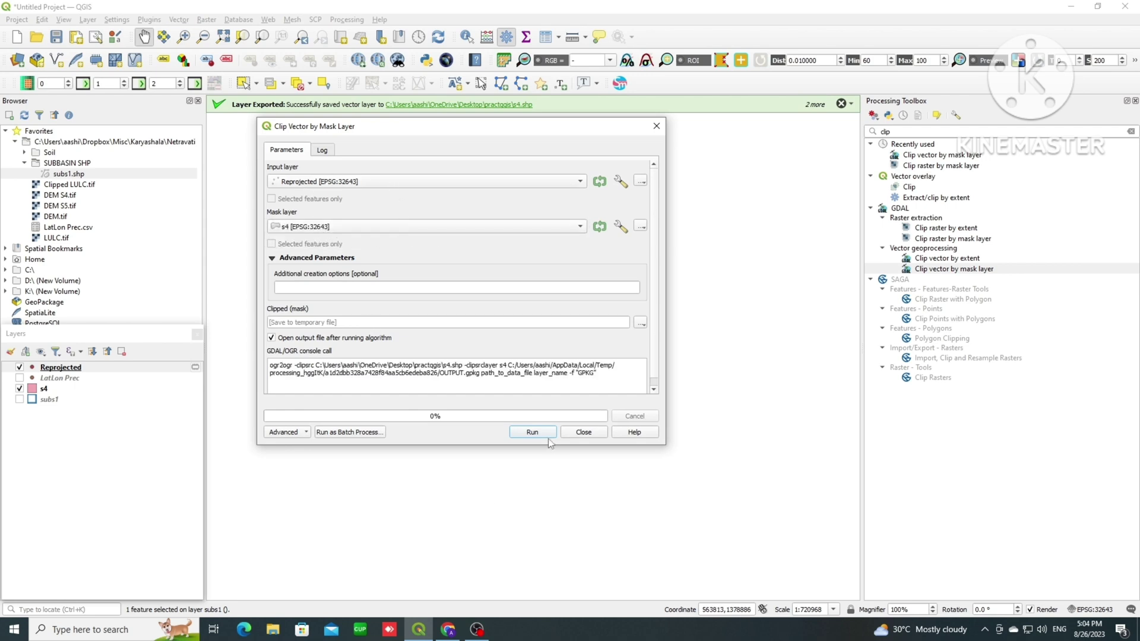
left_click(532, 433)
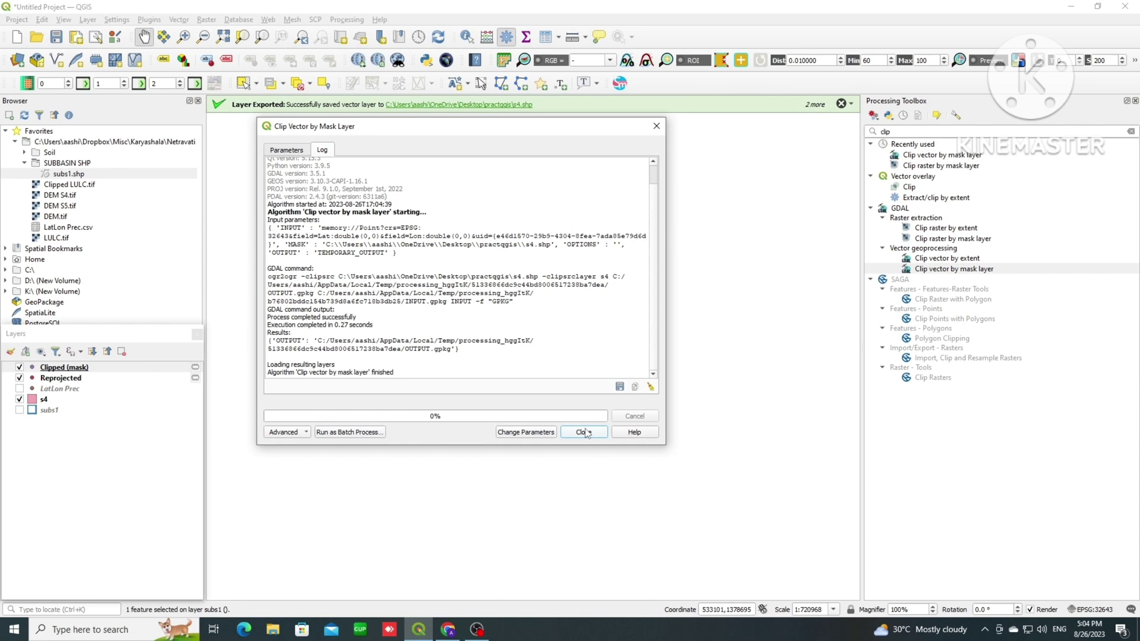
left_click(584, 433)
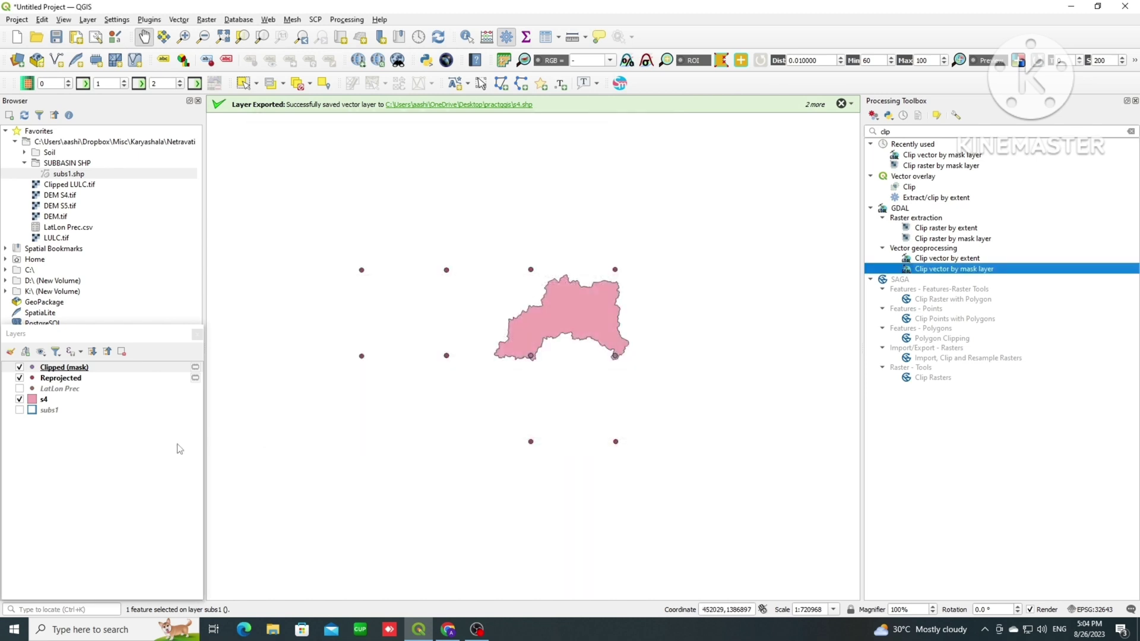
Step: Hide the Reprojected points and examine the Clipped (mask) points against the s4 polygon
left_click(19, 379)
left_click(19, 400)
left_click(19, 401)
left_click_drag(564, 337, 536, 340)
scroll(538, 340, "up", 1)
scroll(538, 340, "down", 1)
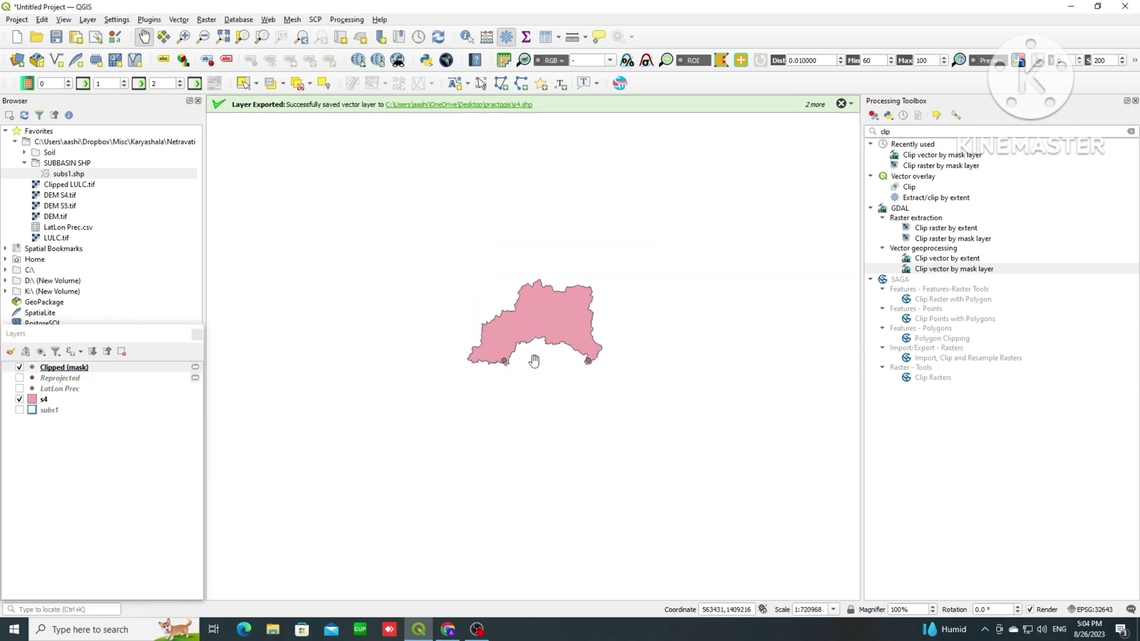
Step: Hide the Clipped (mask) and s4 layers, show subs1 again, and move s4 directly below Clipped (mask) in the layer order
left_click(20, 367)
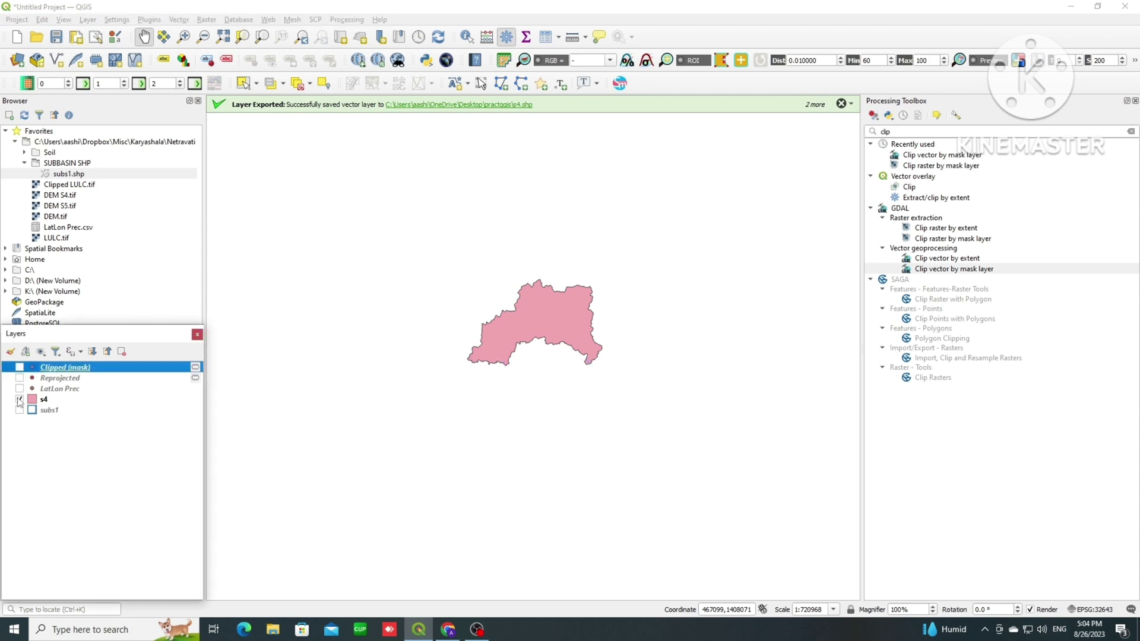
left_click(20, 399)
left_click(20, 409)
left_click_drag(75, 403, 65, 374)
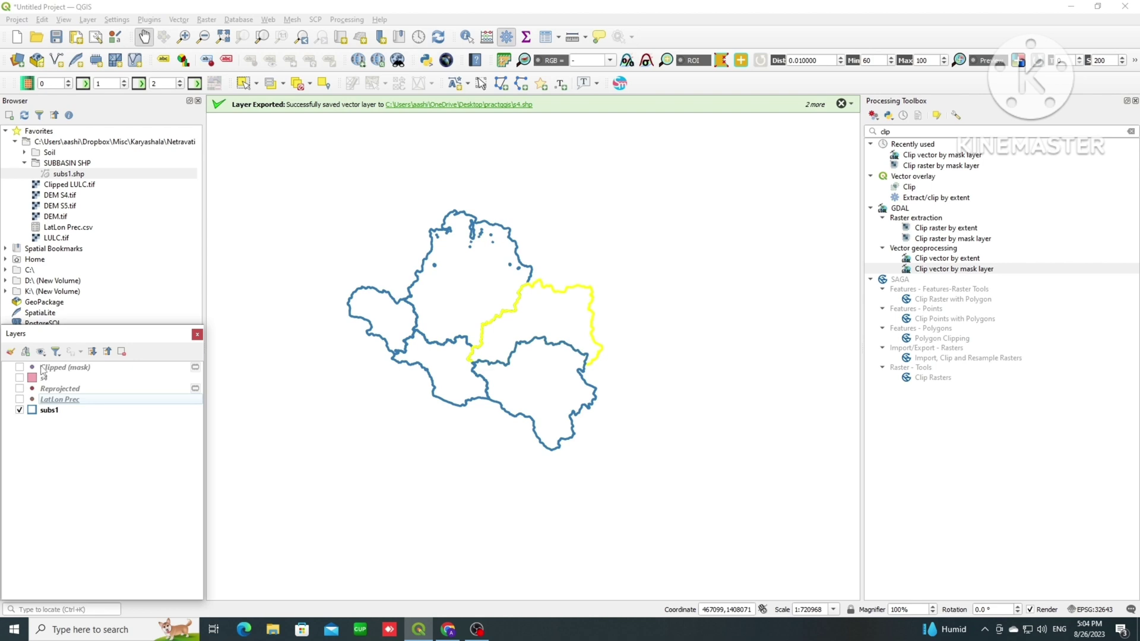
Step: Remove the Clipped (mask), s4, Reprojected and LatLon Prec layers from the project, keeping only subs1
left_click(42, 368)
key("shift+Down")
key("shift+Down")
key("shift+Down")
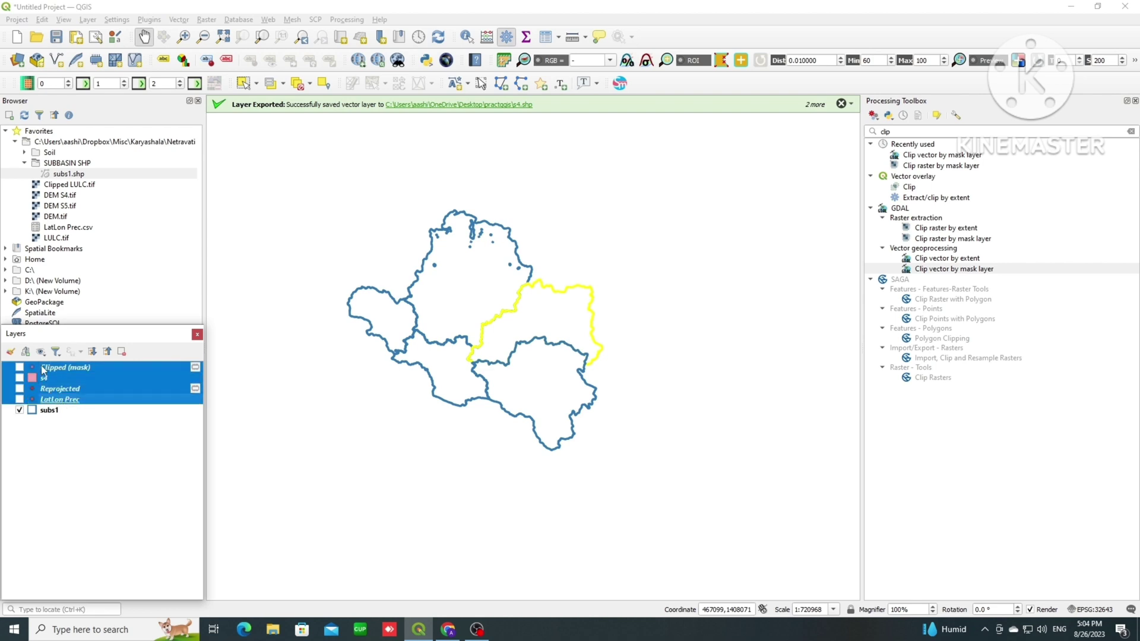
right_click(65, 386)
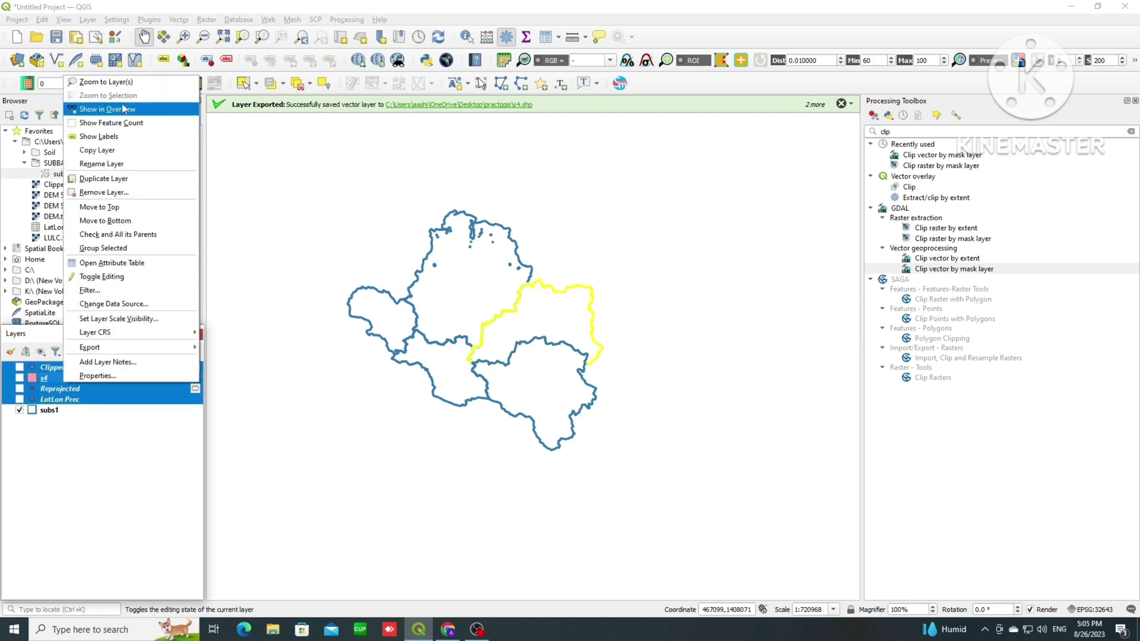
left_click(131, 192)
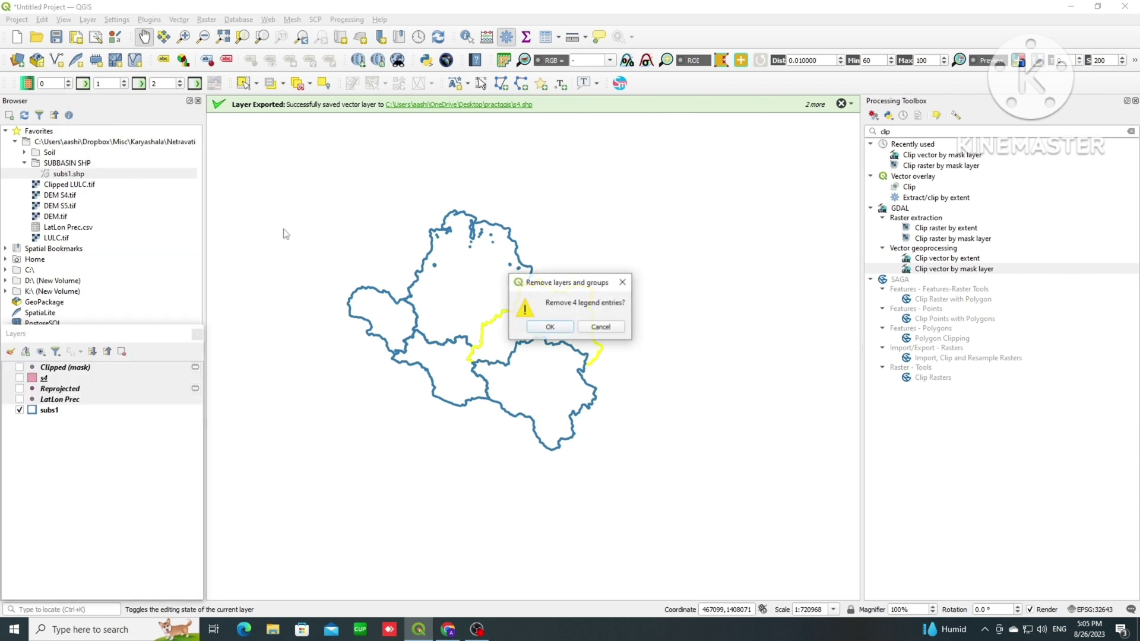
left_click(547, 325)
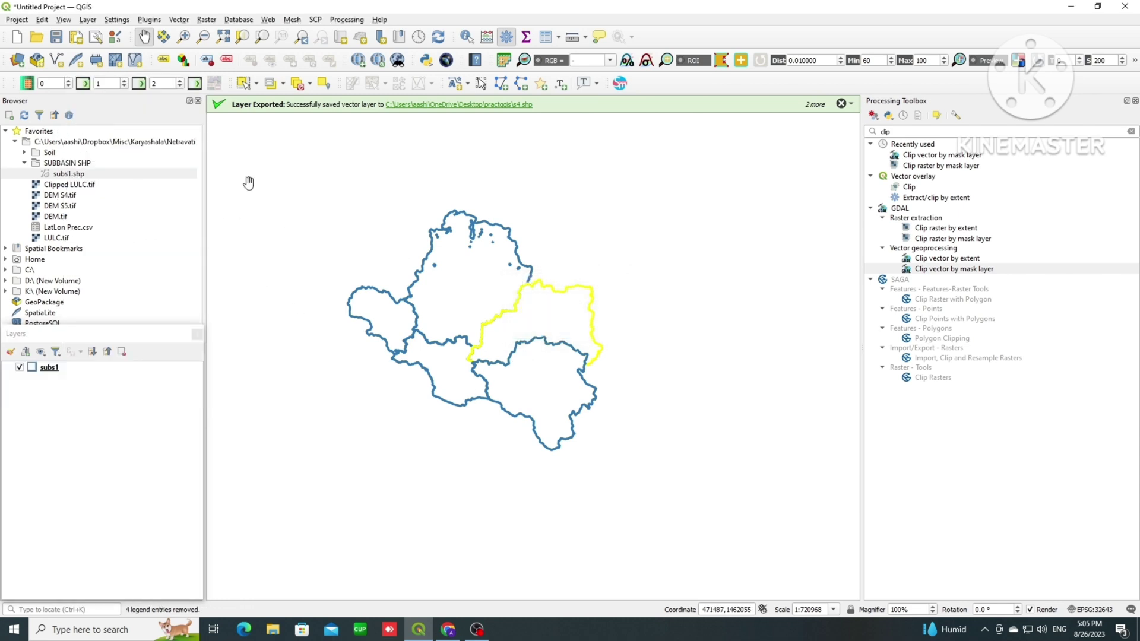
Step: Deselect the highlighted eastern sub-basin feature in the subs1 layer
left_click(44, 401)
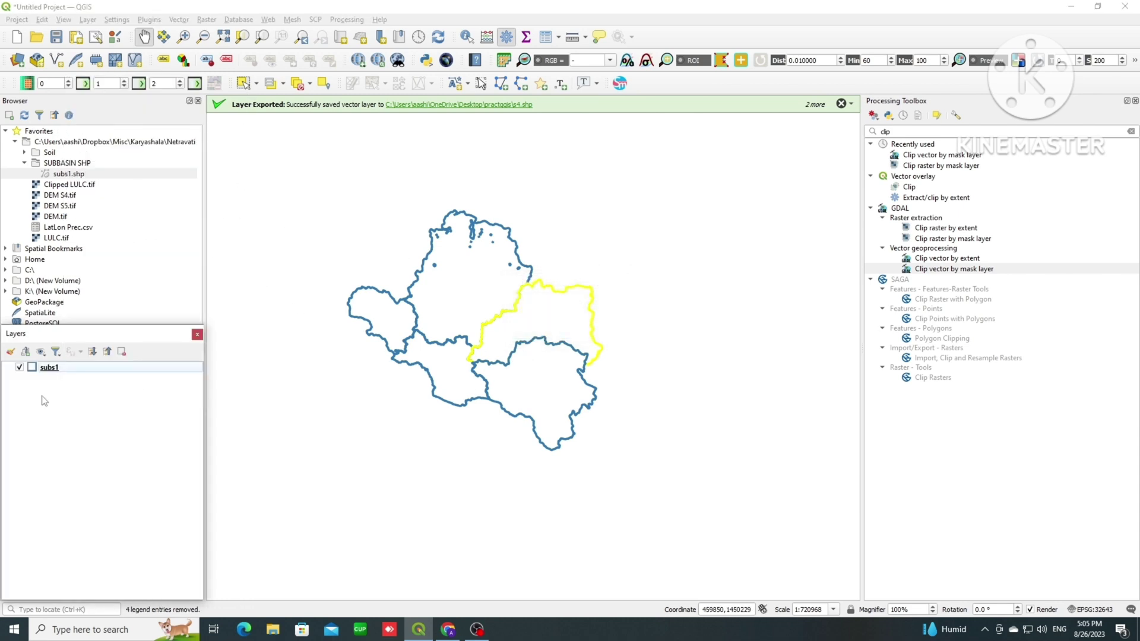
left_click(64, 372)
left_click_drag(523, 321, 488, 285)
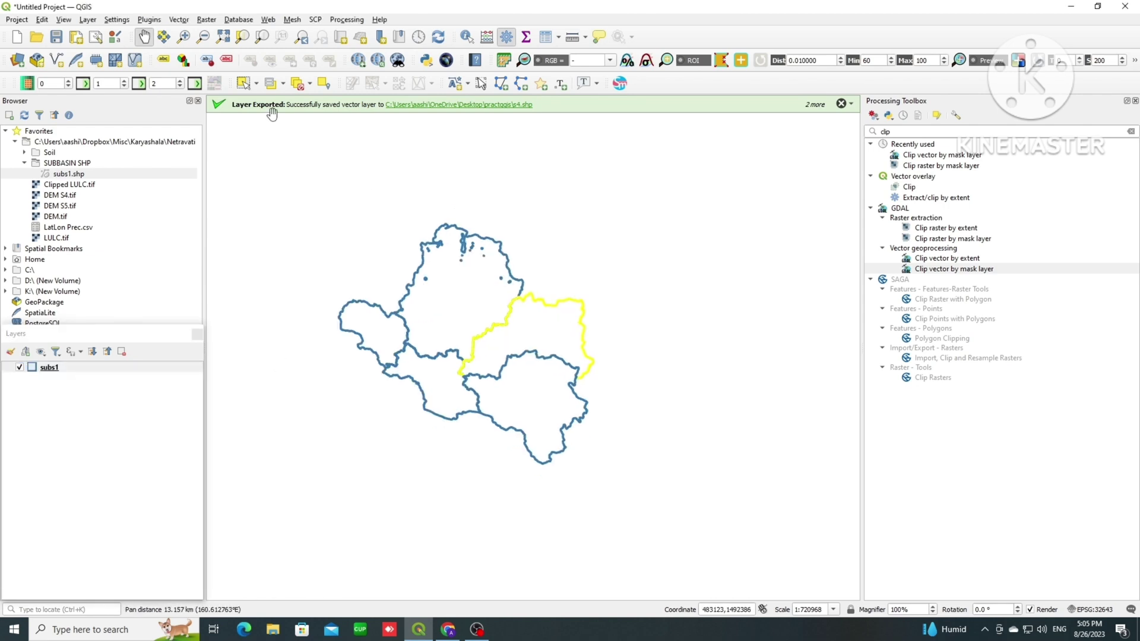
left_click(82, 366)
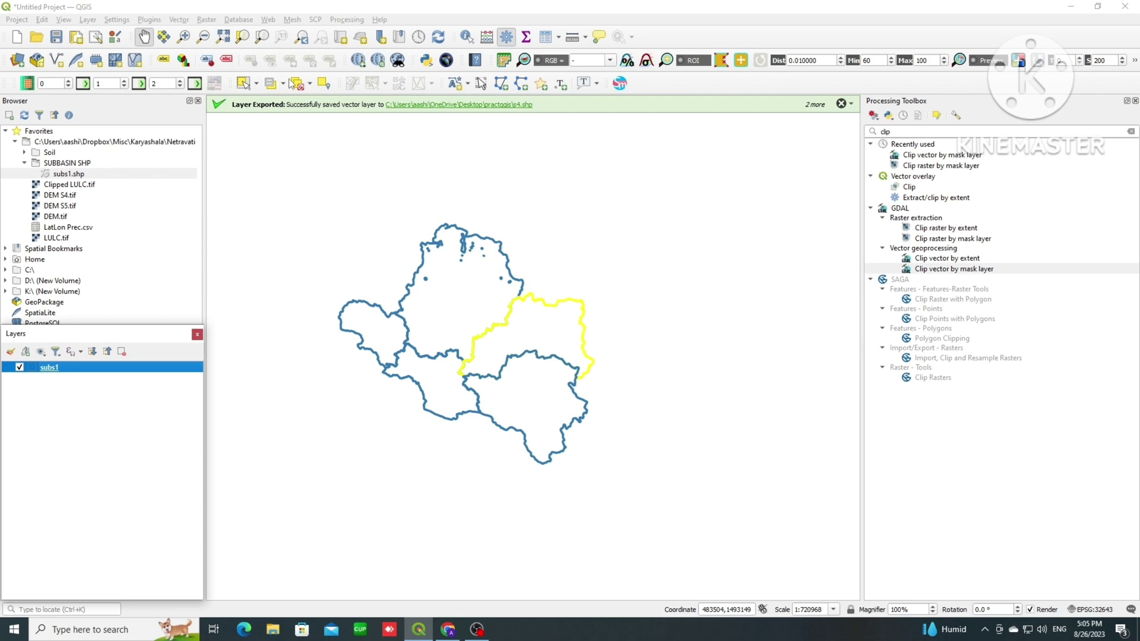
left_click(297, 84)
scroll(478, 387, "up", 1)
scroll(479, 387, "down", 1)
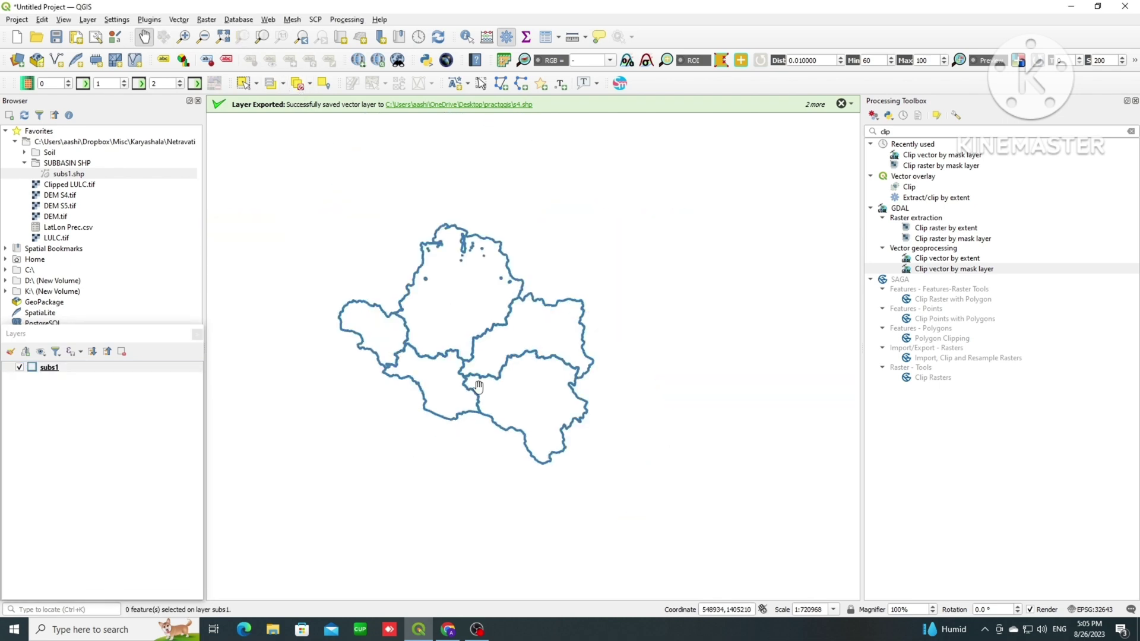
left_click_drag(478, 387, 489, 382)
Step: Review the attribute table of subs1 and the sub-basin outlines on the map
right_click(54, 368)
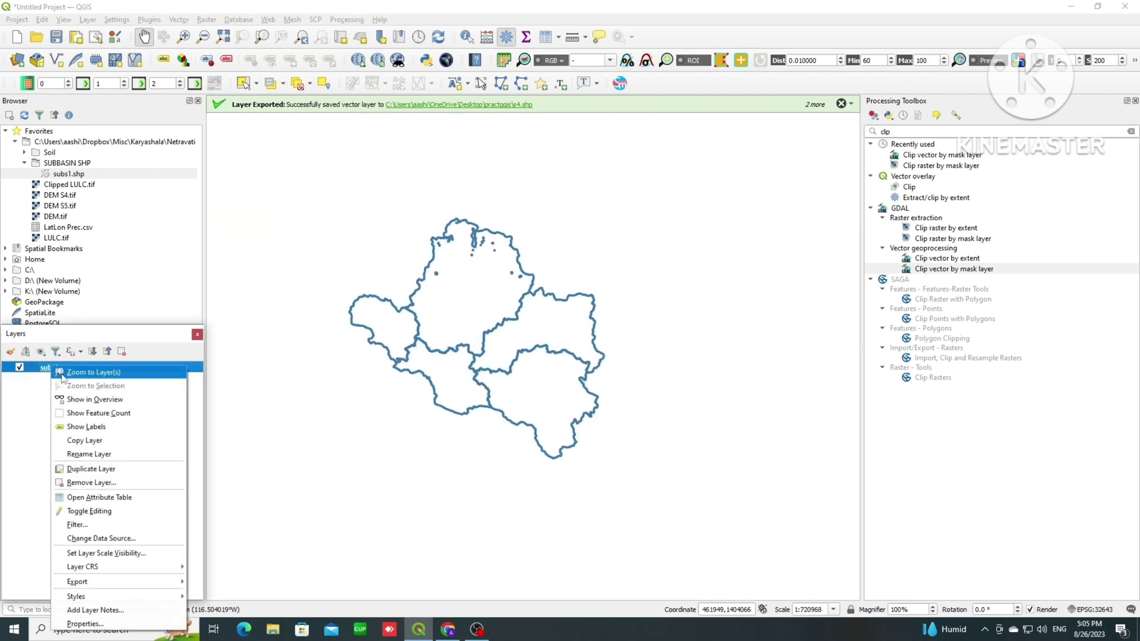
left_click(83, 499)
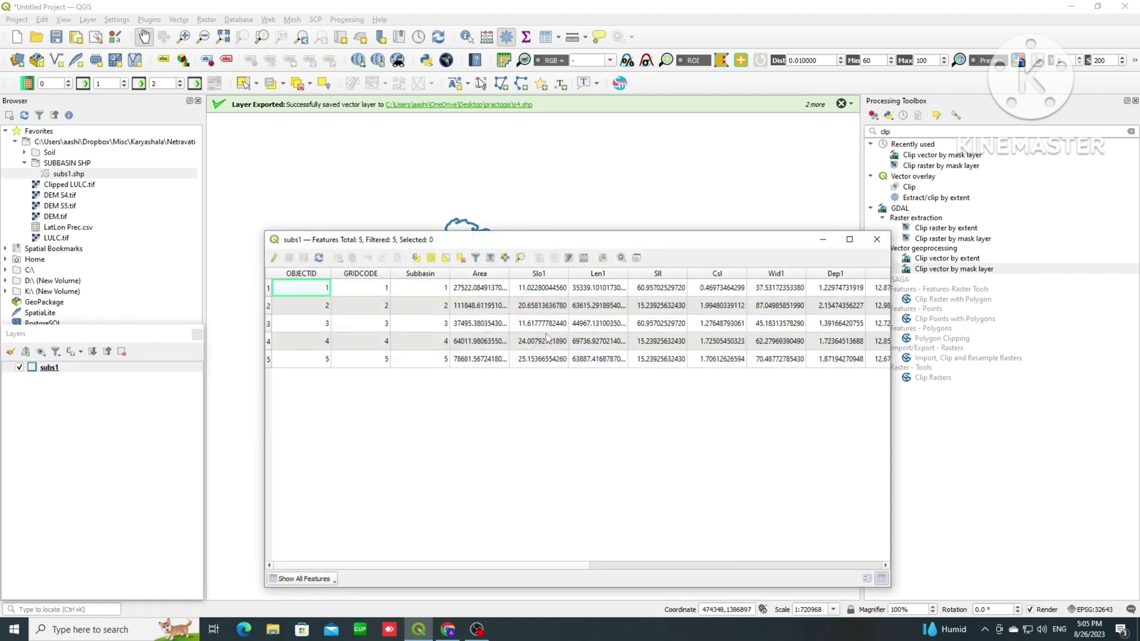
left_click_drag(552, 564, 488, 551)
left_click(877, 240)
left_click_drag(464, 338, 480, 332)
scroll(480, 331, "up", 1)
scroll(480, 332, "down", 1)
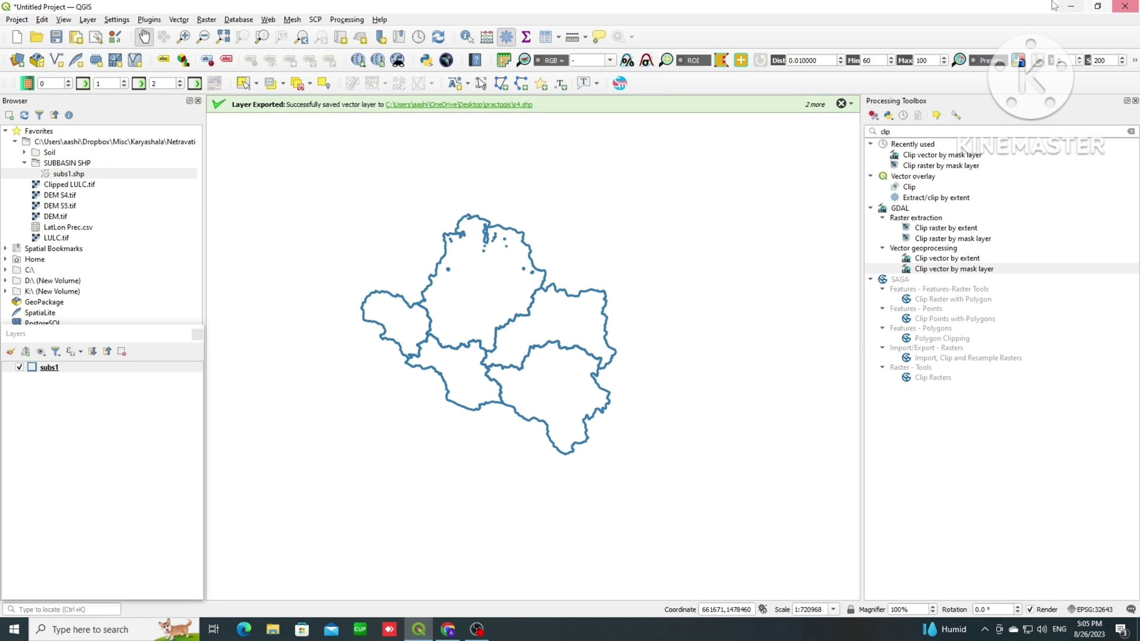
Step: Create a new Excel worksheet named jointable in the Netravati folder and open it
left_click(274, 631)
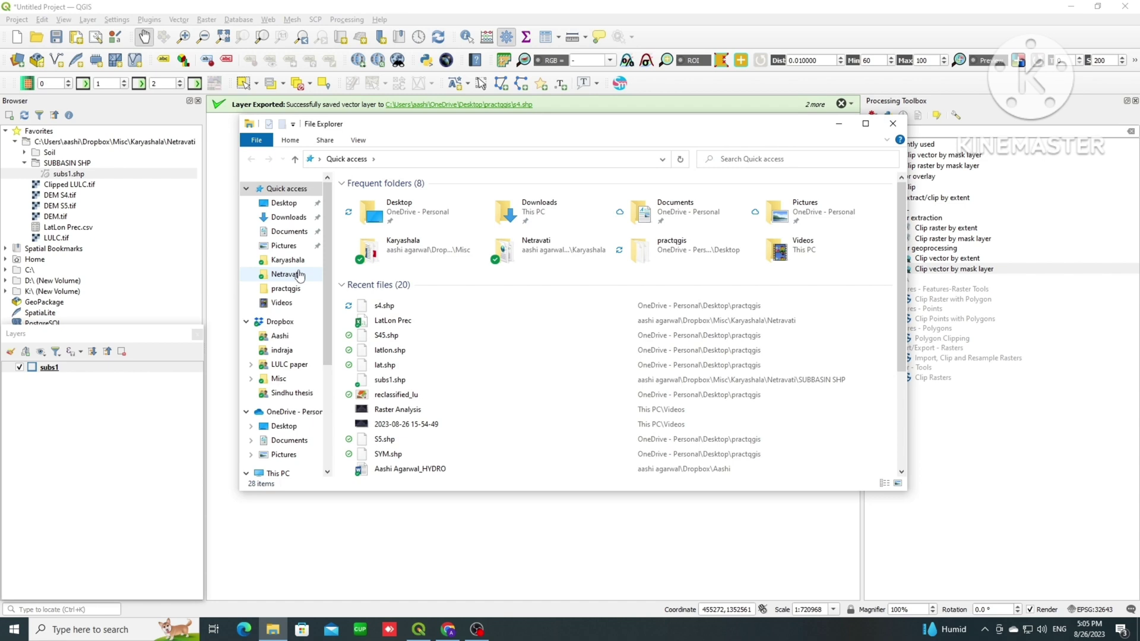
left_click(299, 274)
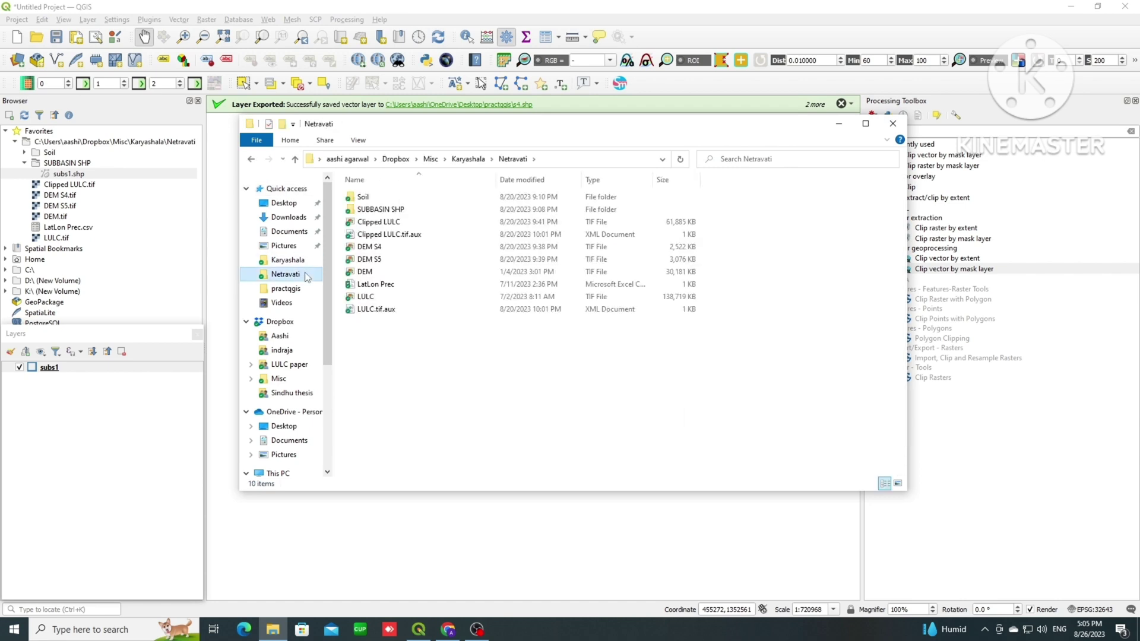
right_click(392, 360)
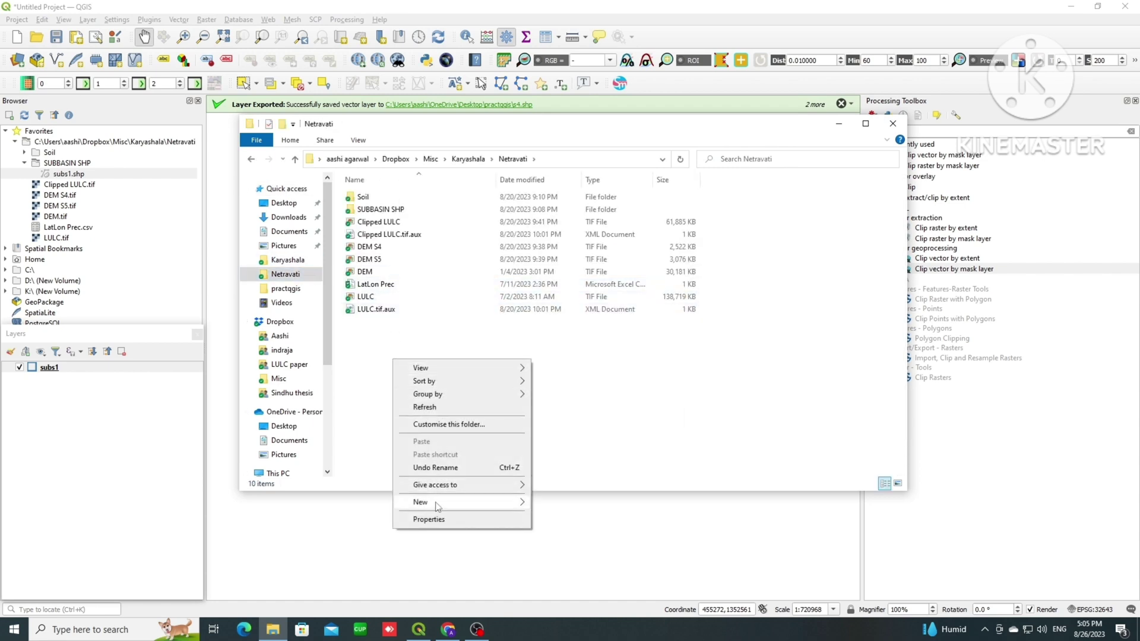
mouse_move(436, 508)
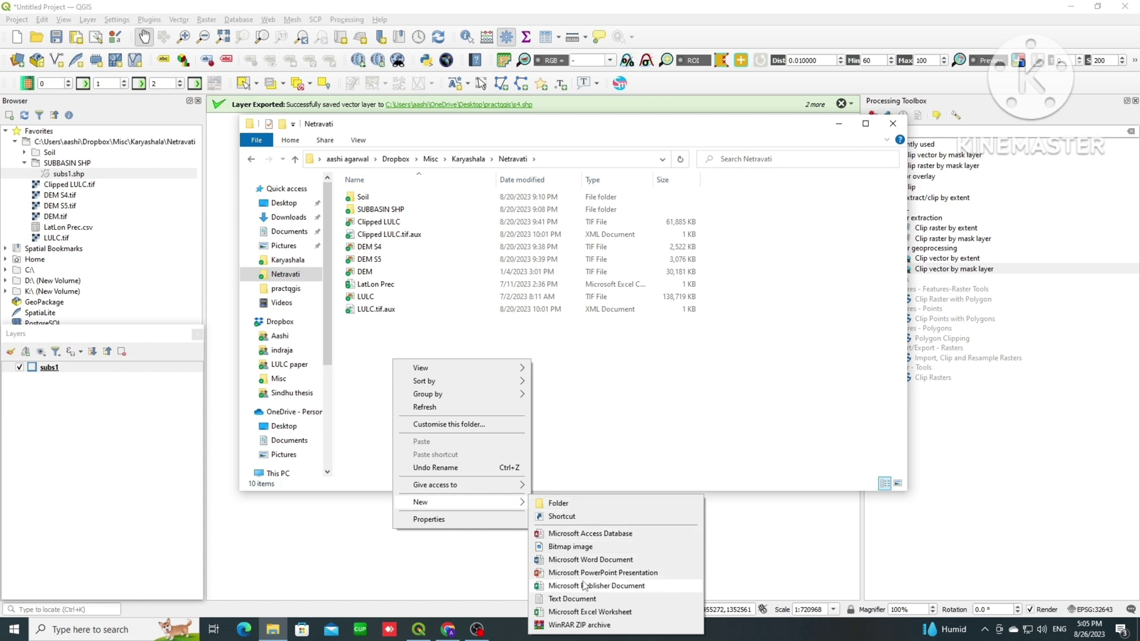
left_click(590, 612)
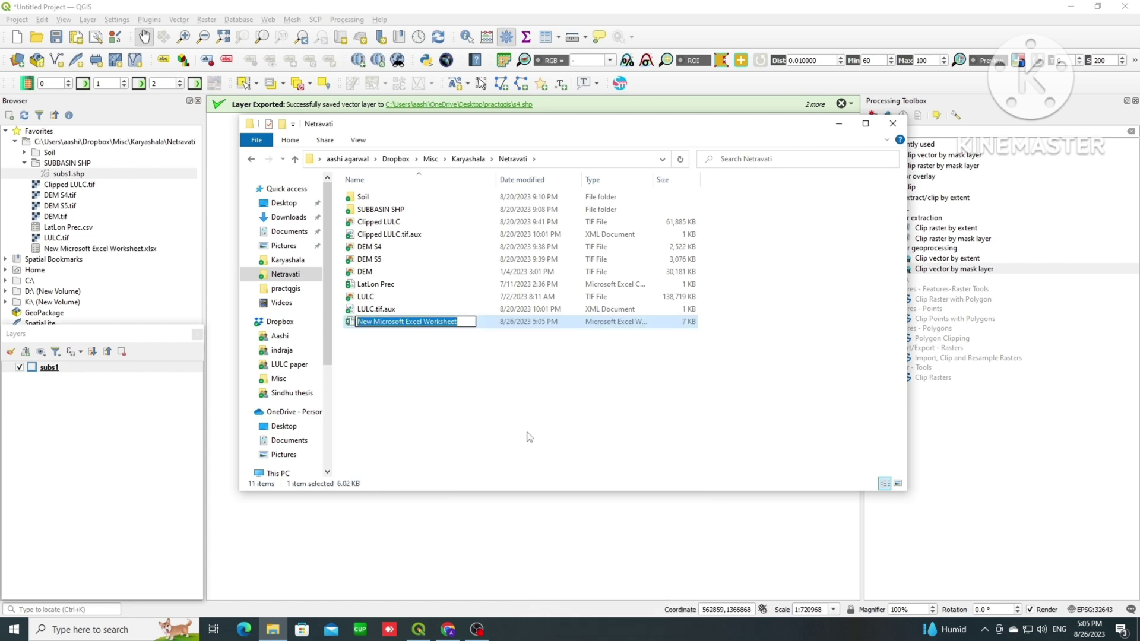
type("join")
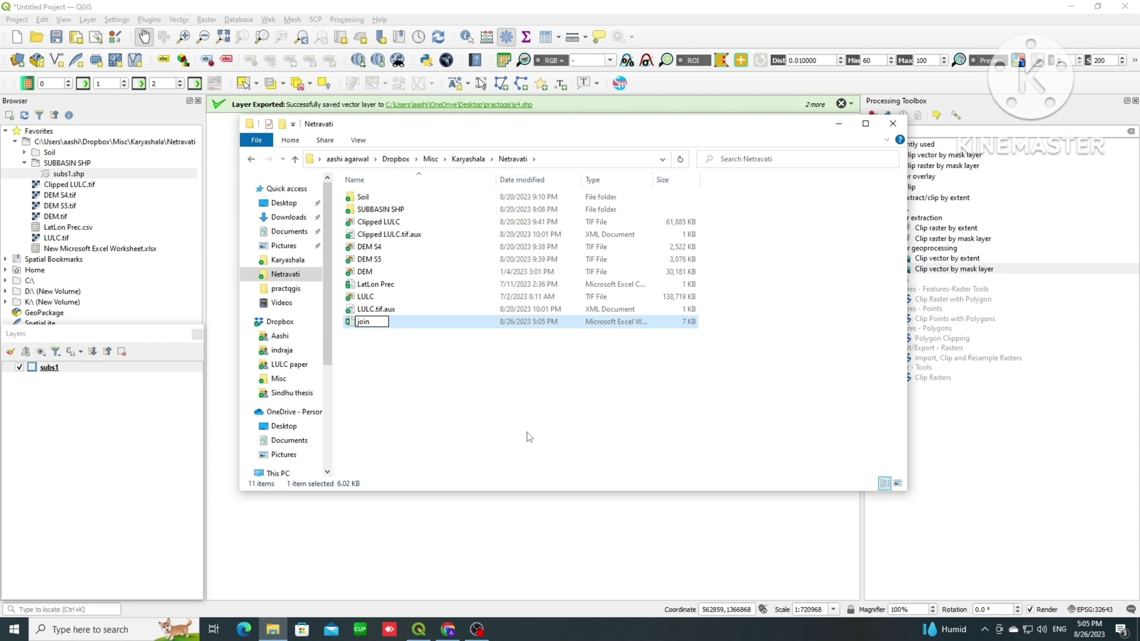
type("table")
left_click(499, 324)
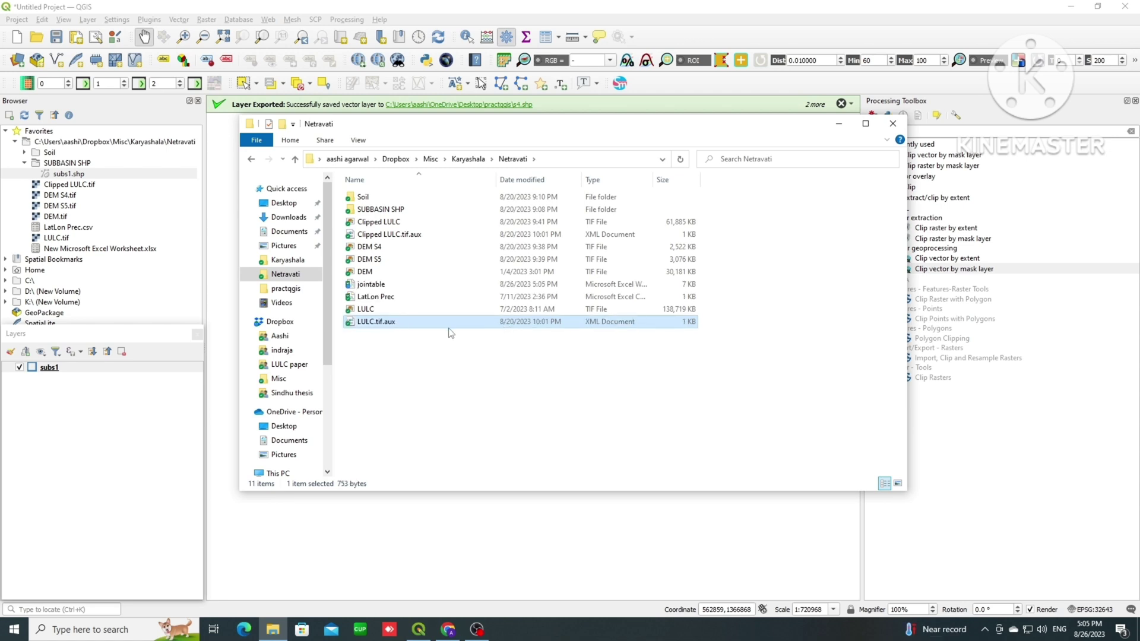
double_click(384, 285)
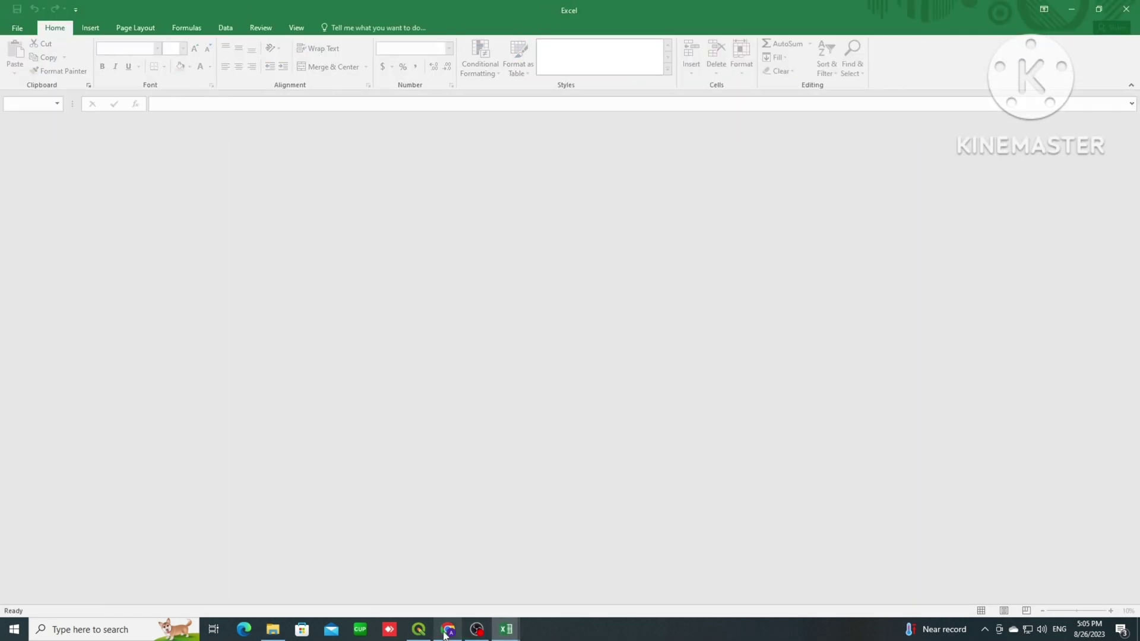
Step: Switch to QGIS, open the attribute table of the subs1 layer and sort it by the Subbasin field
left_click(420, 631)
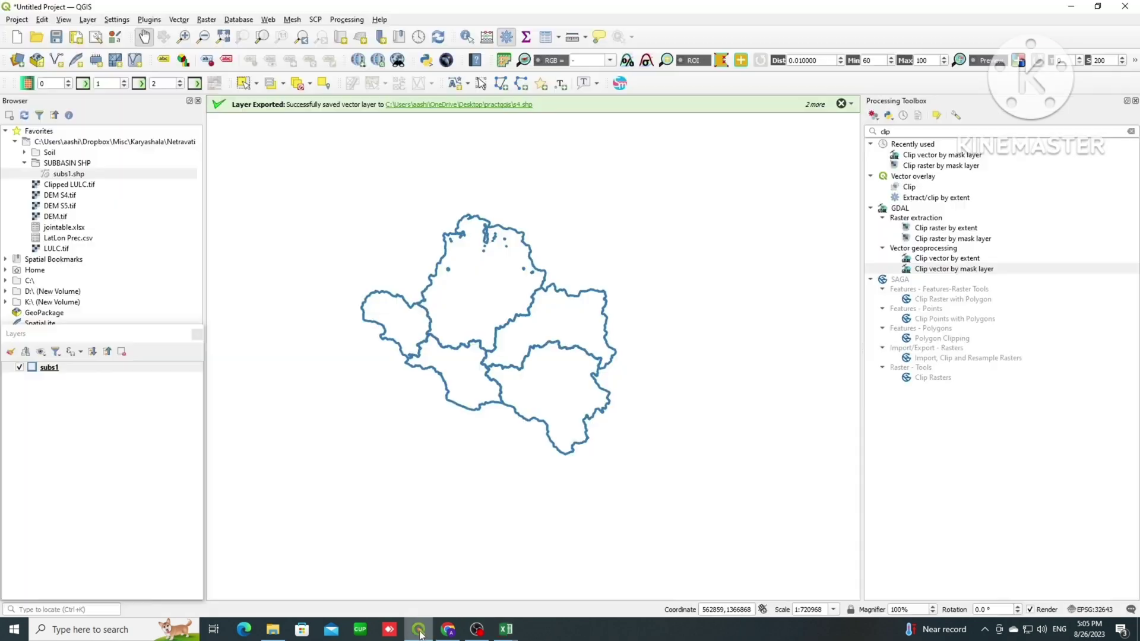
right_click(72, 368)
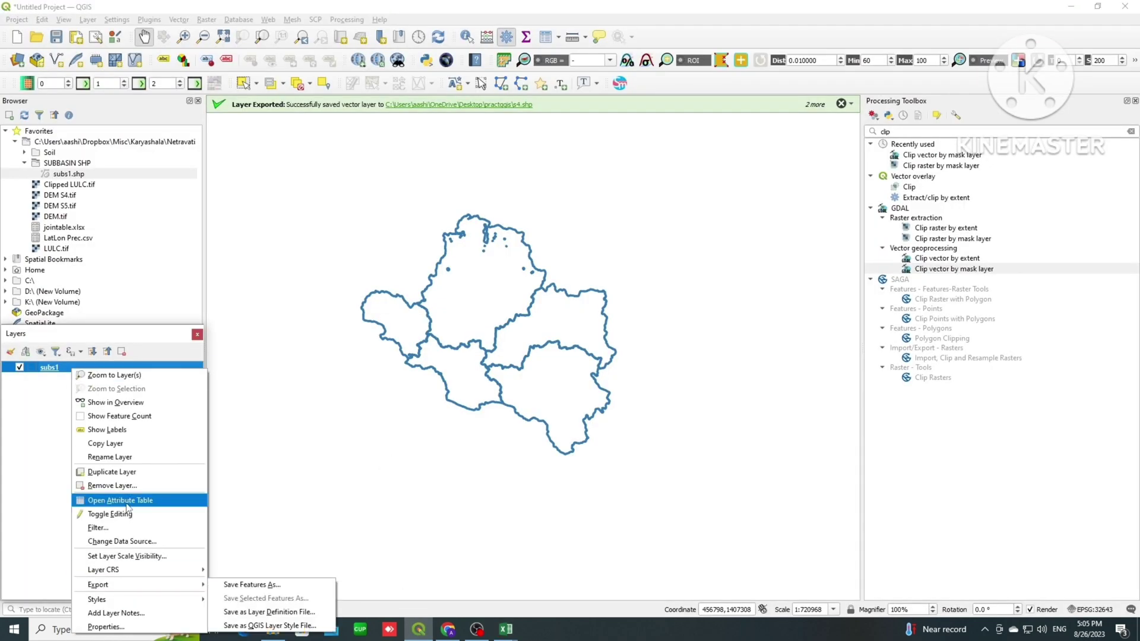
left_click(127, 502)
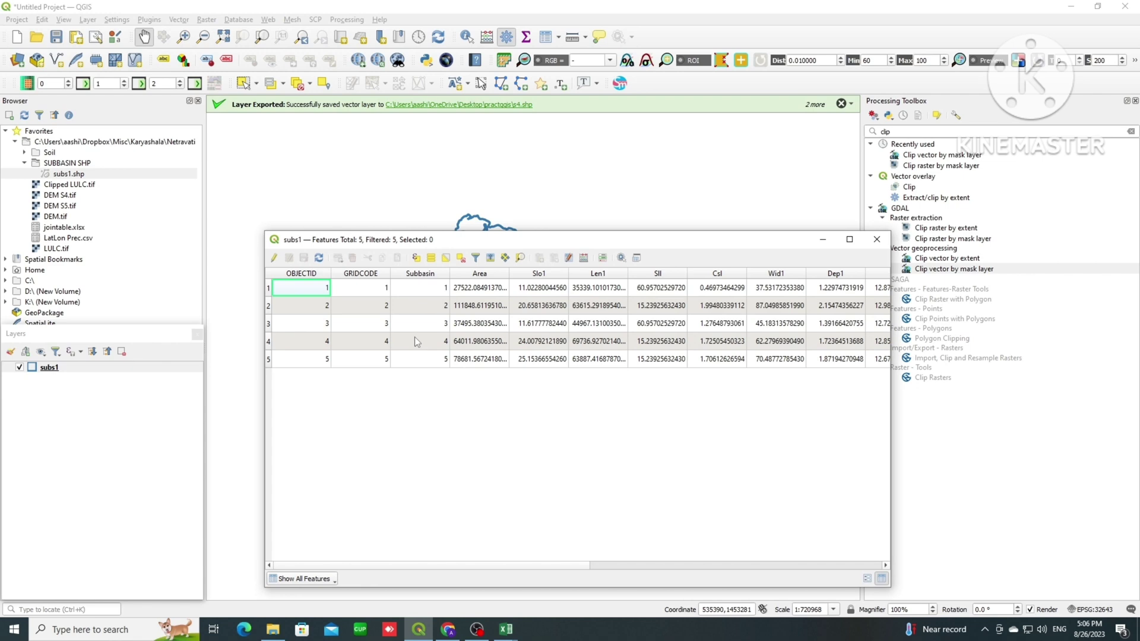
left_click(414, 277)
Step: Switch to the jointable workbook in Excel and enter the headers Subbasin, rainfall, population and livestock in A1:D1
left_click(506, 629)
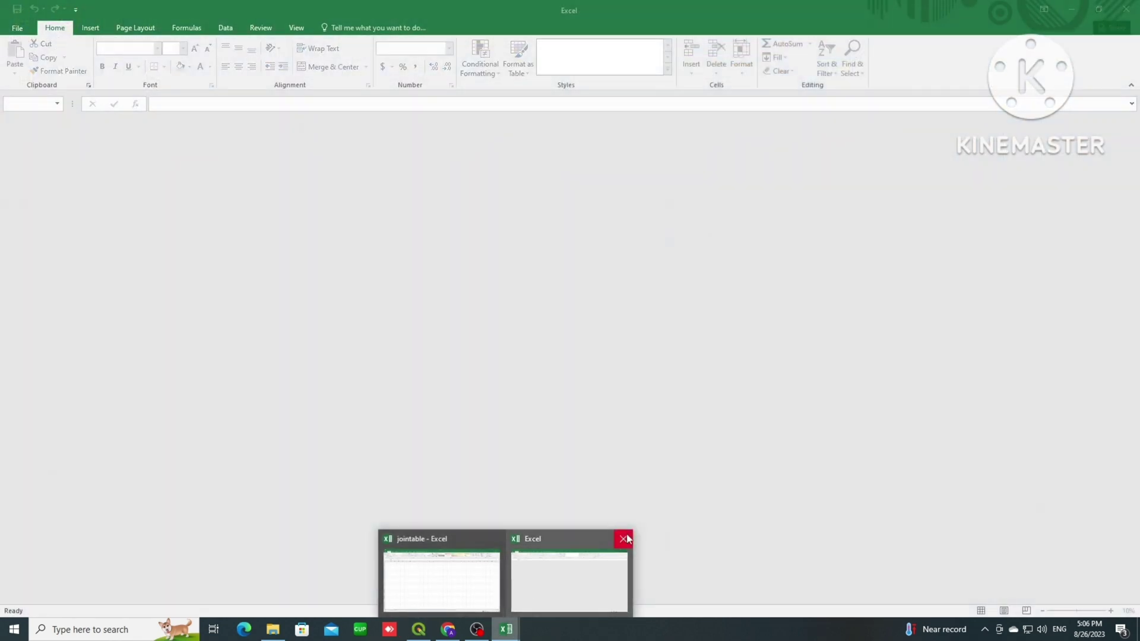
left_click(621, 539)
left_click(507, 573)
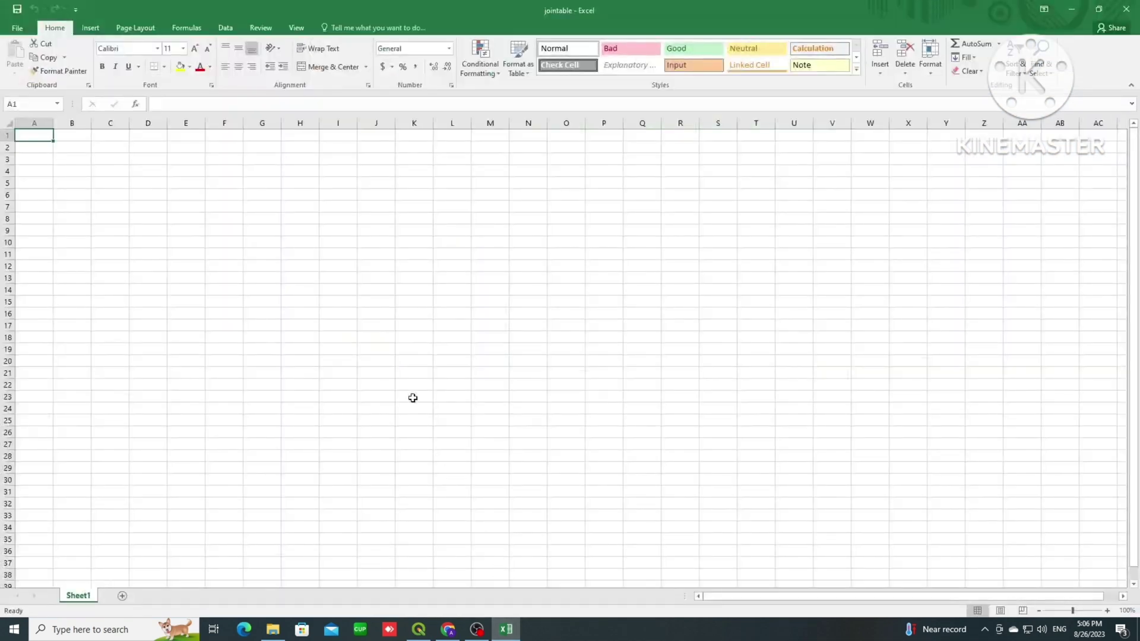
type("Subbasin")
key("Tab")
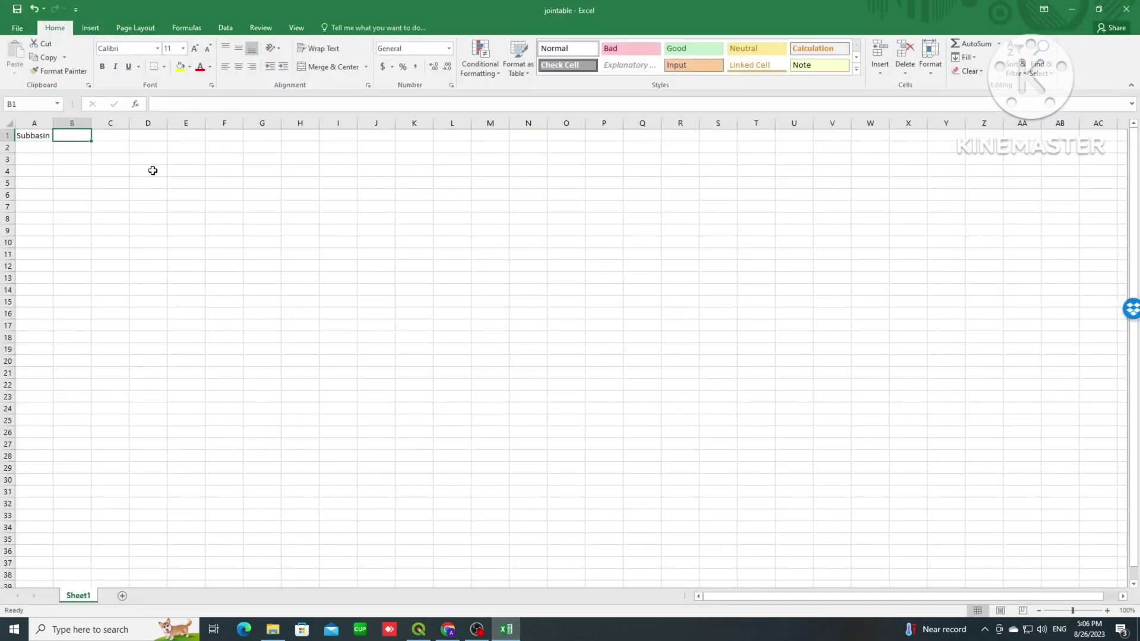
type("rainfall")
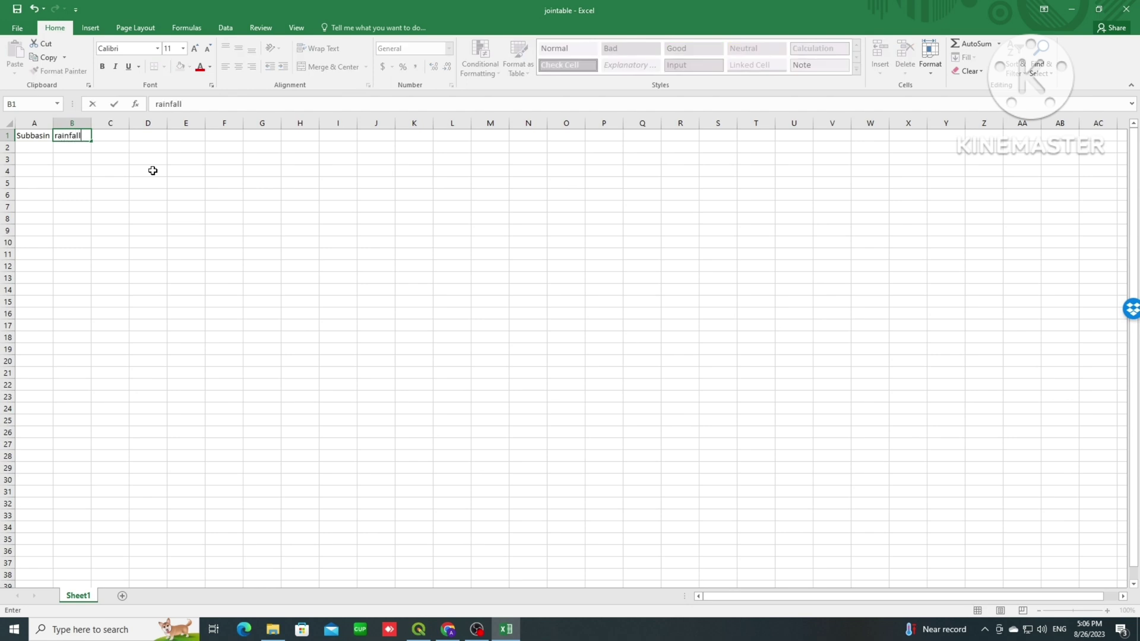
key("Tab")
type("po")
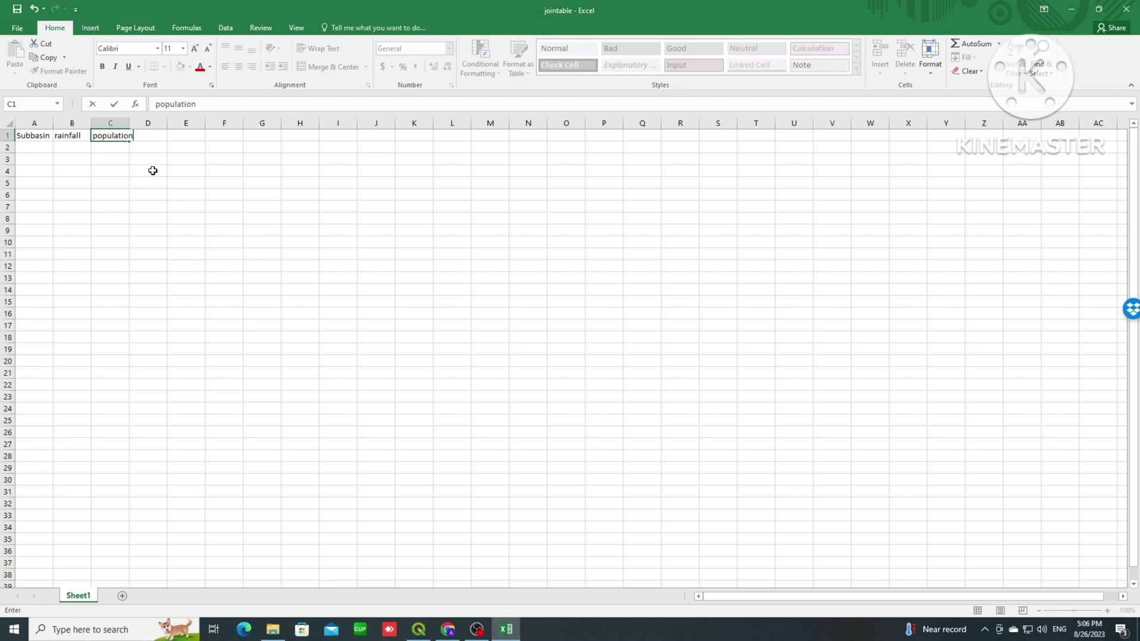
key("Tab")
type("liv")
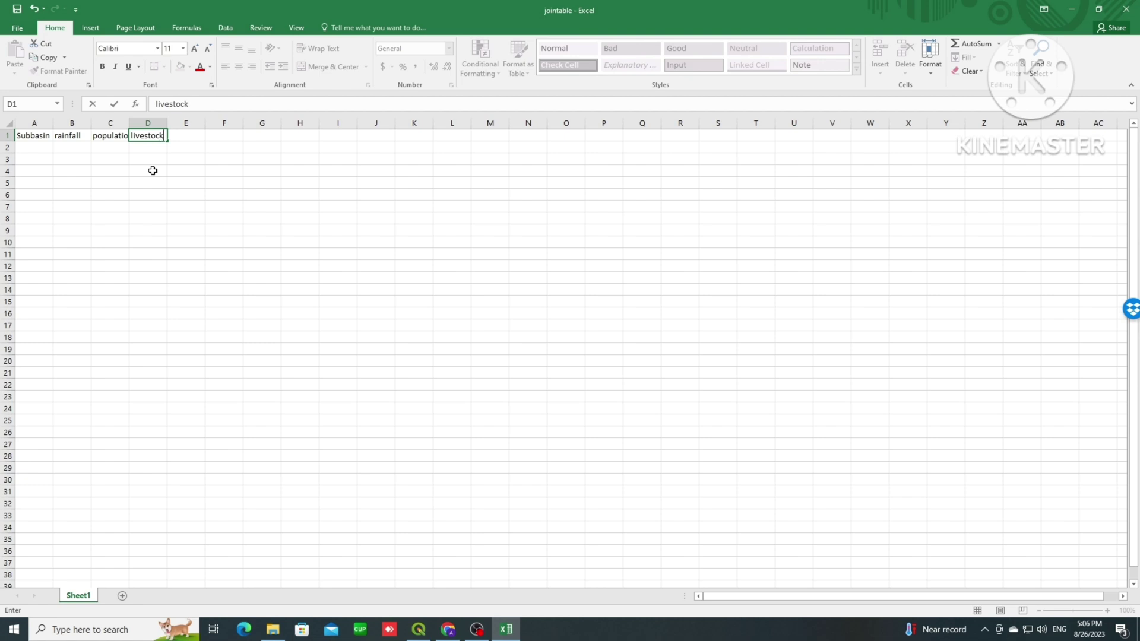
key("Return")
Step: Compare the Subbasin header in the worksheet with the Subbasin field and its IDs in the subs1 attribute table
key("alt+Tab")
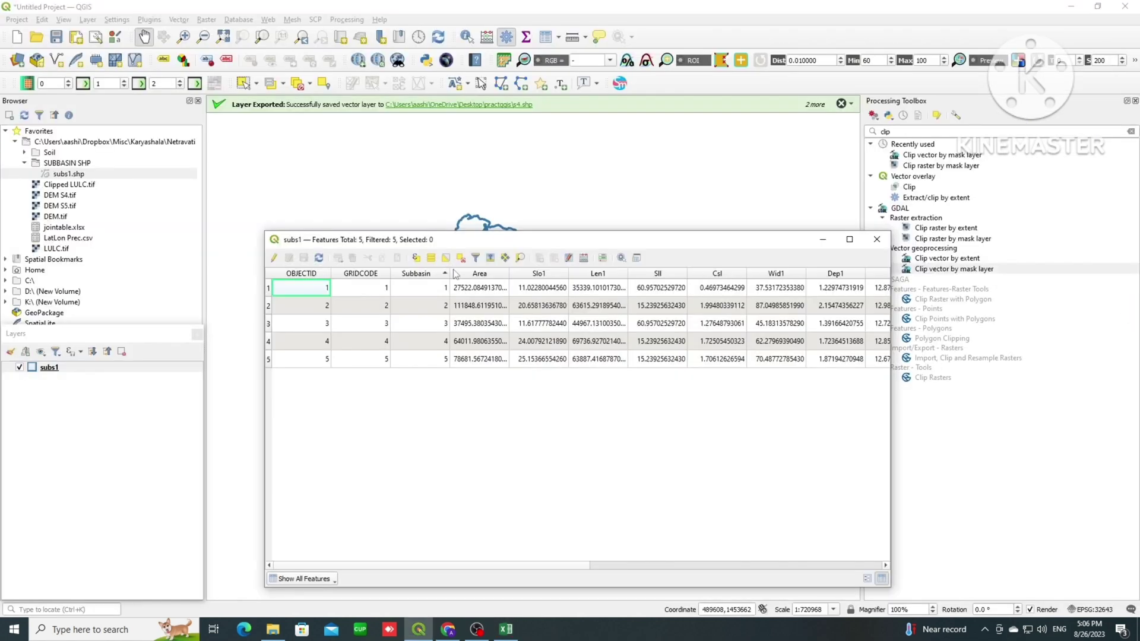
key("alt+Tab")
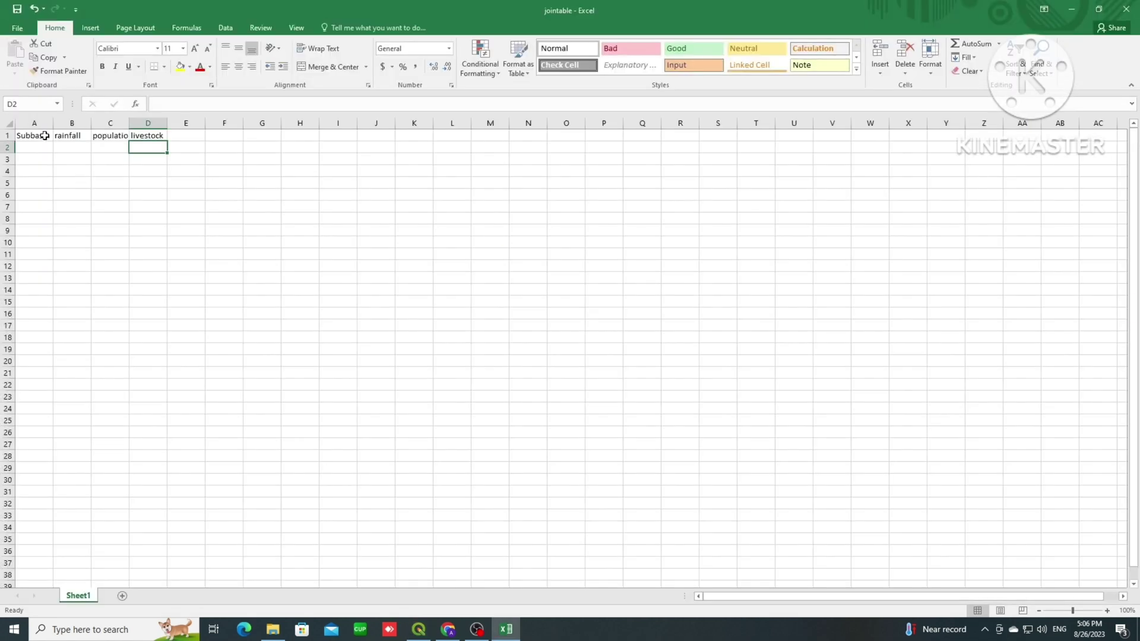
key("alt+Tab")
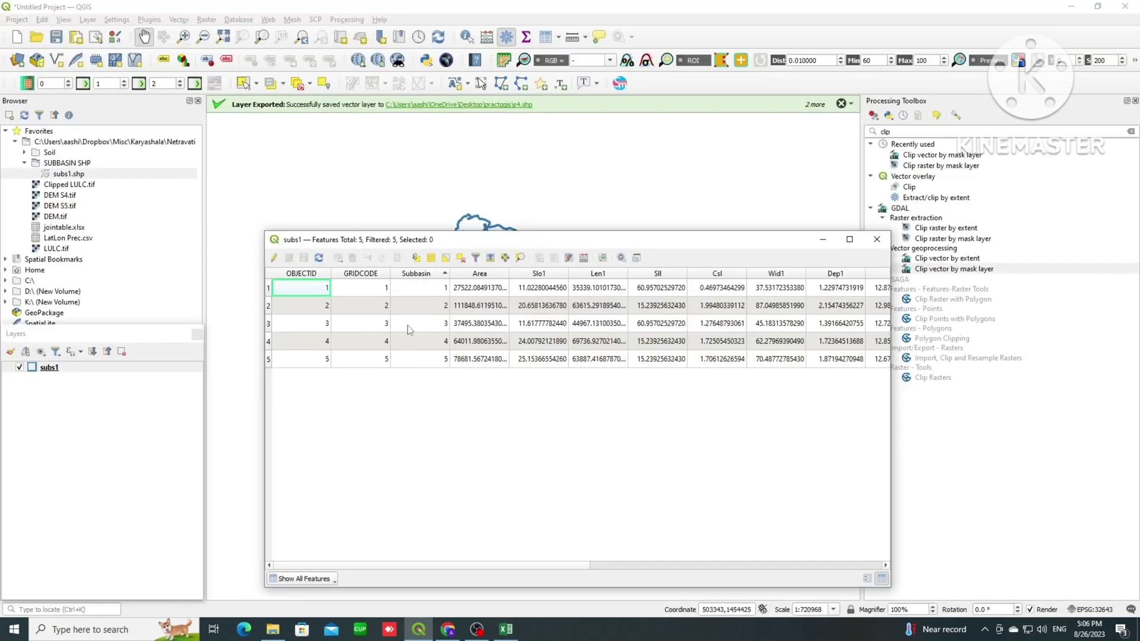
key("alt+Tab")
Step: Fill A2:A6 under the Subbasin header with the series 1 to 5
left_click(39, 146)
type("1")
left_click(48, 168)
left_click(51, 147)
left_click_drag(55, 148, 51, 207)
left_click(48, 147)
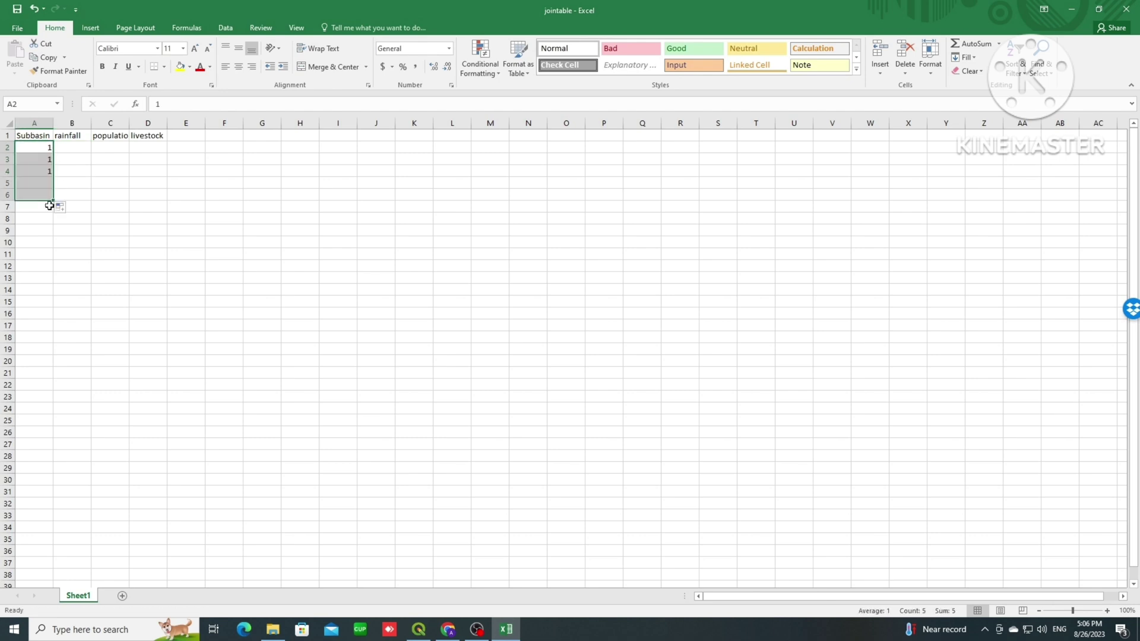
left_click(64, 207)
left_click(75, 236)
left_click(95, 178)
Step: Enter the rainfall values 120, 162, 250, 56 and 123 for subbasins 1 to 5
left_click(69, 150)
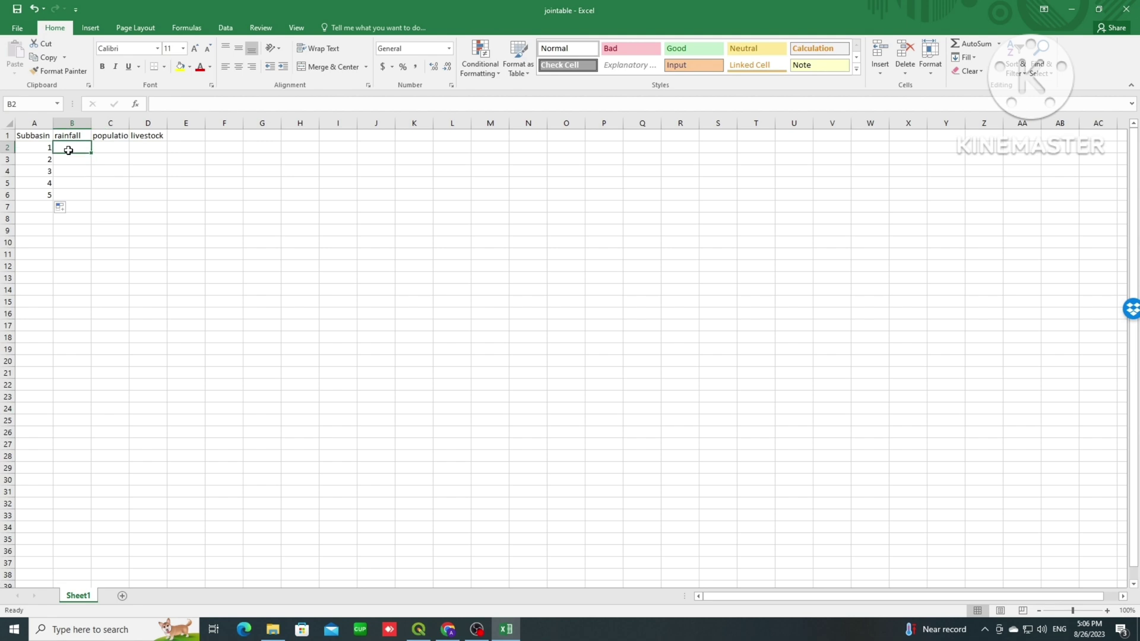
type("12")
key("Return")
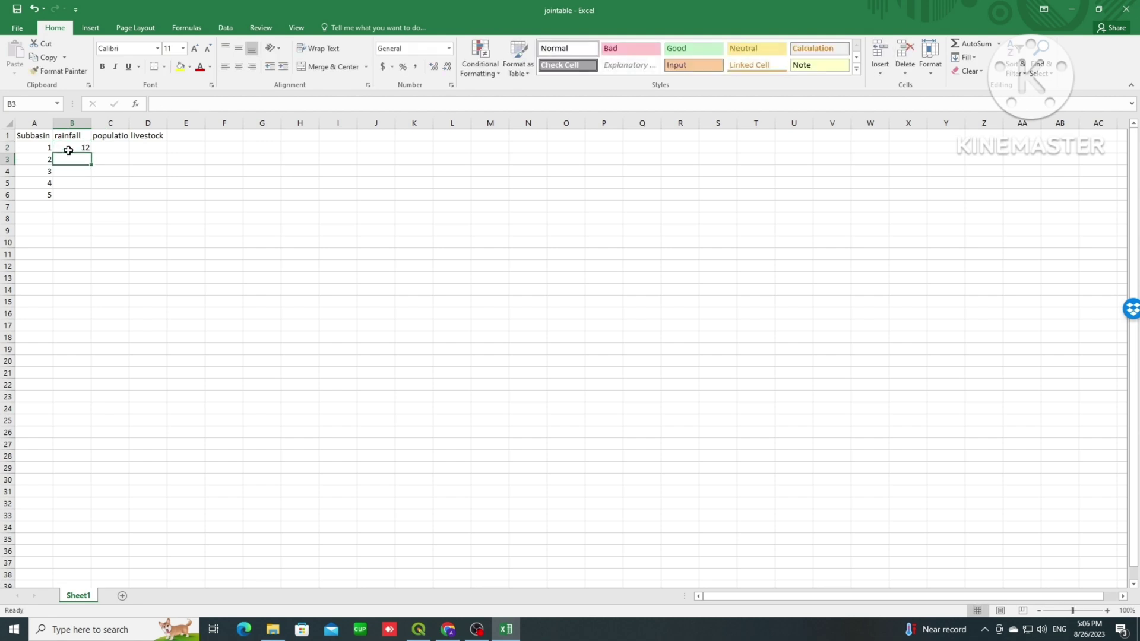
left_click(68, 151)
type("1")
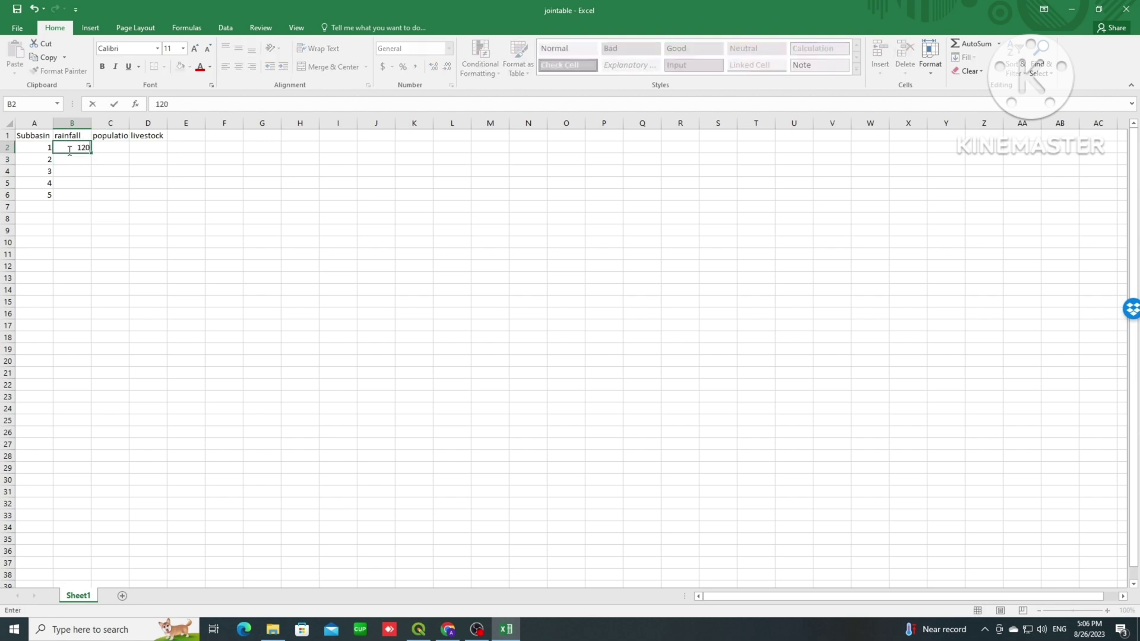
key("Return")
type("162")
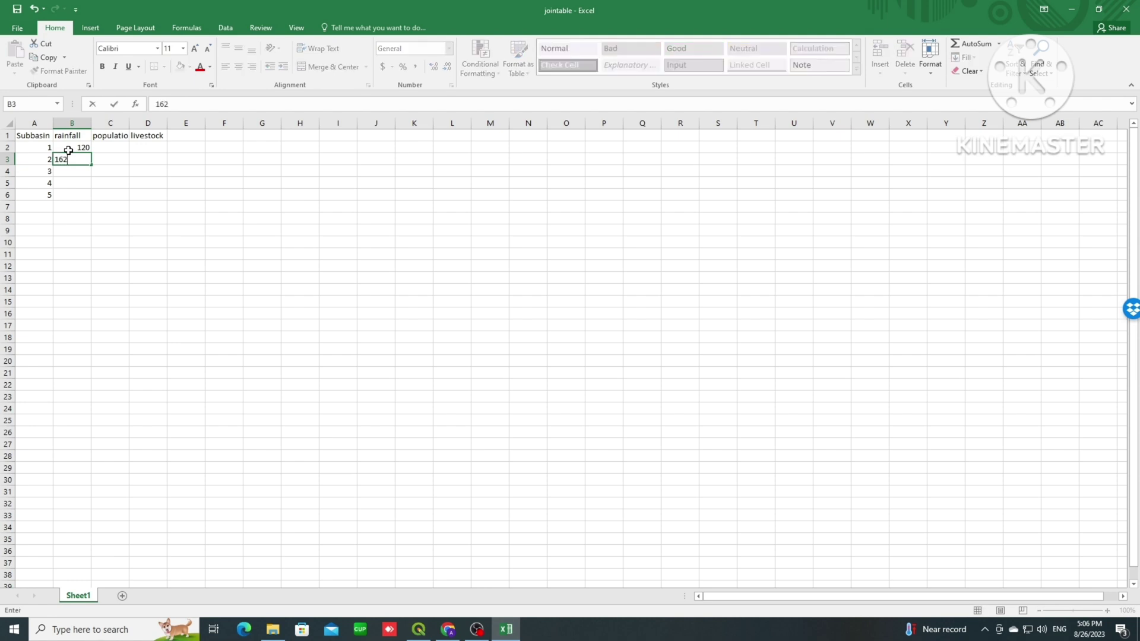
key("Return")
type("250")
key("Return")
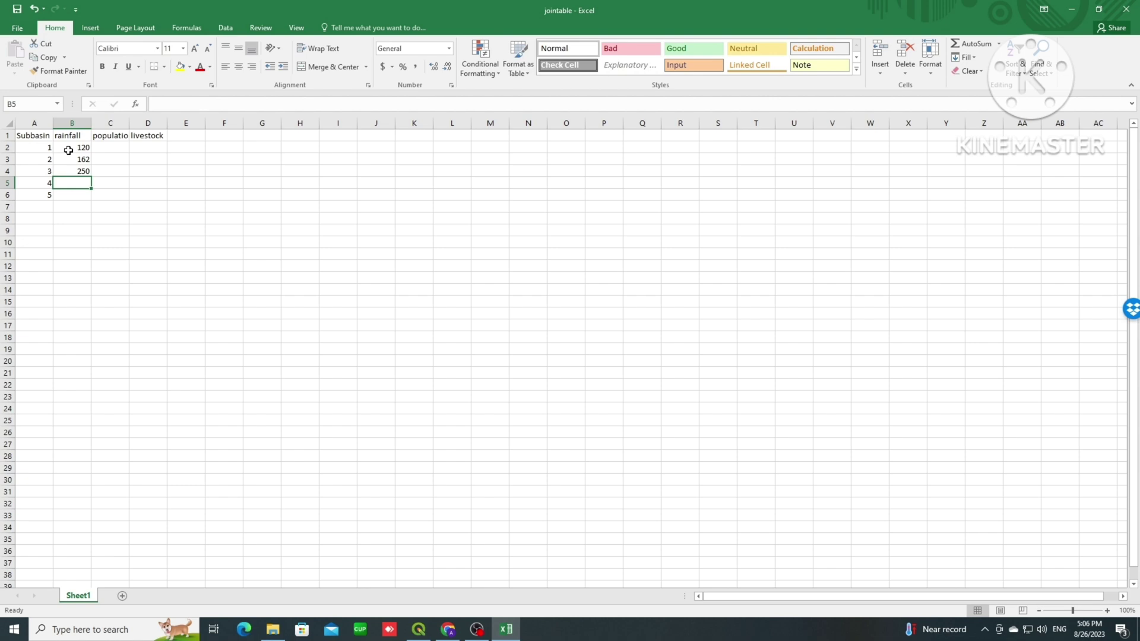
type("56")
key("Return")
type("123")
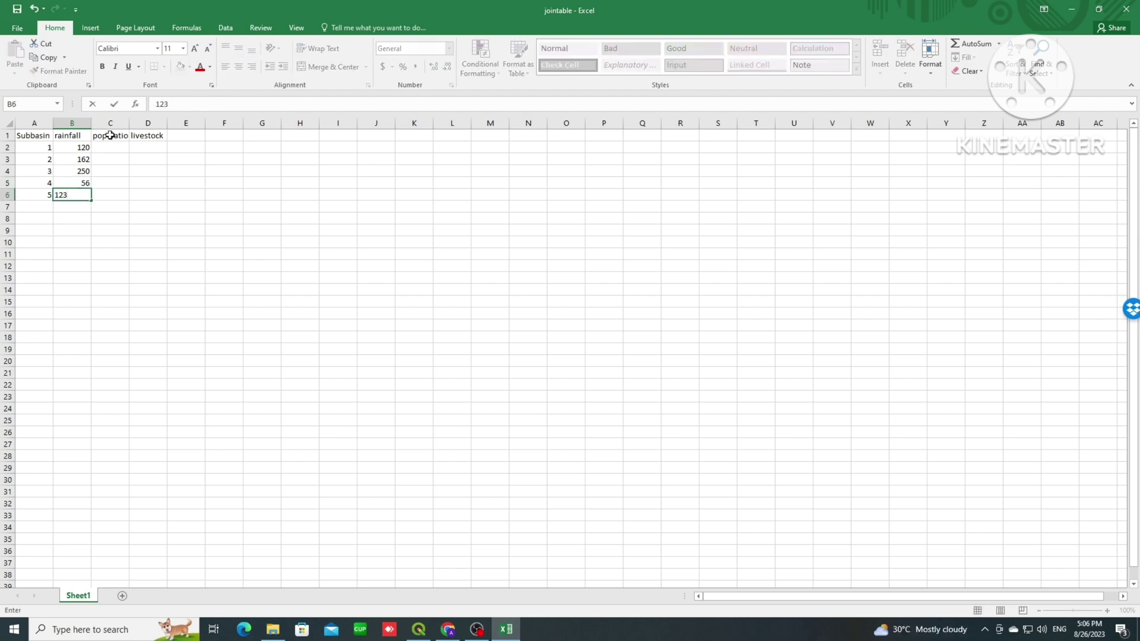
Step: Widen the population column to fit its header and enter 1000, 1500, 2500, 256 and 230 for subbasins 1 to 5
left_click(103, 148)
left_click_drag(127, 126, 126, 126)
double_click(126, 126)
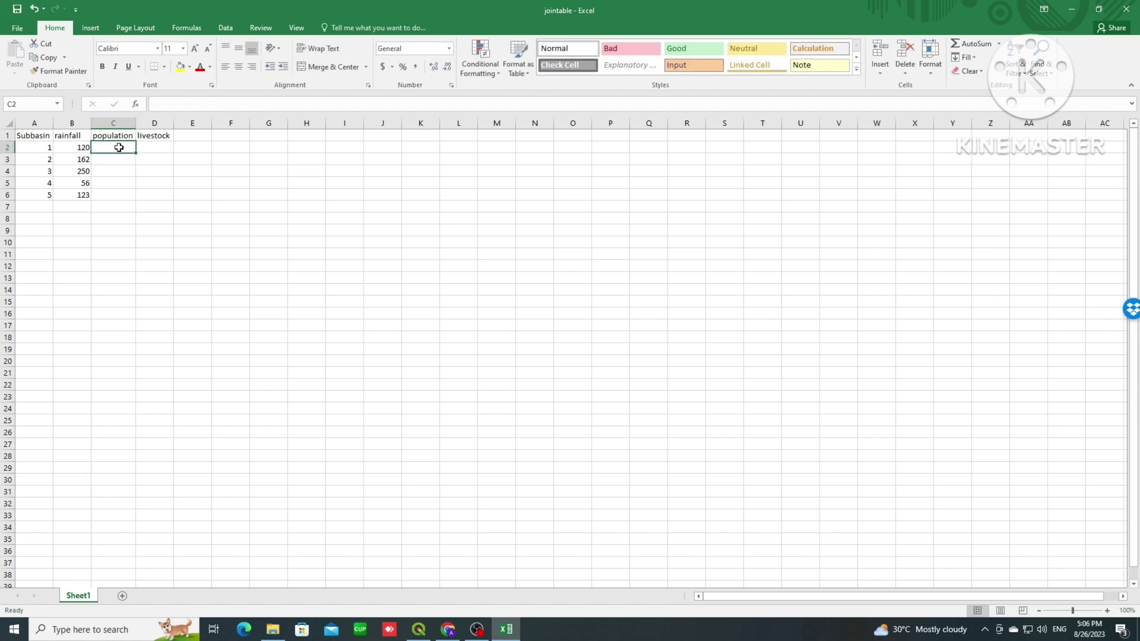
type("1000")
key("Return")
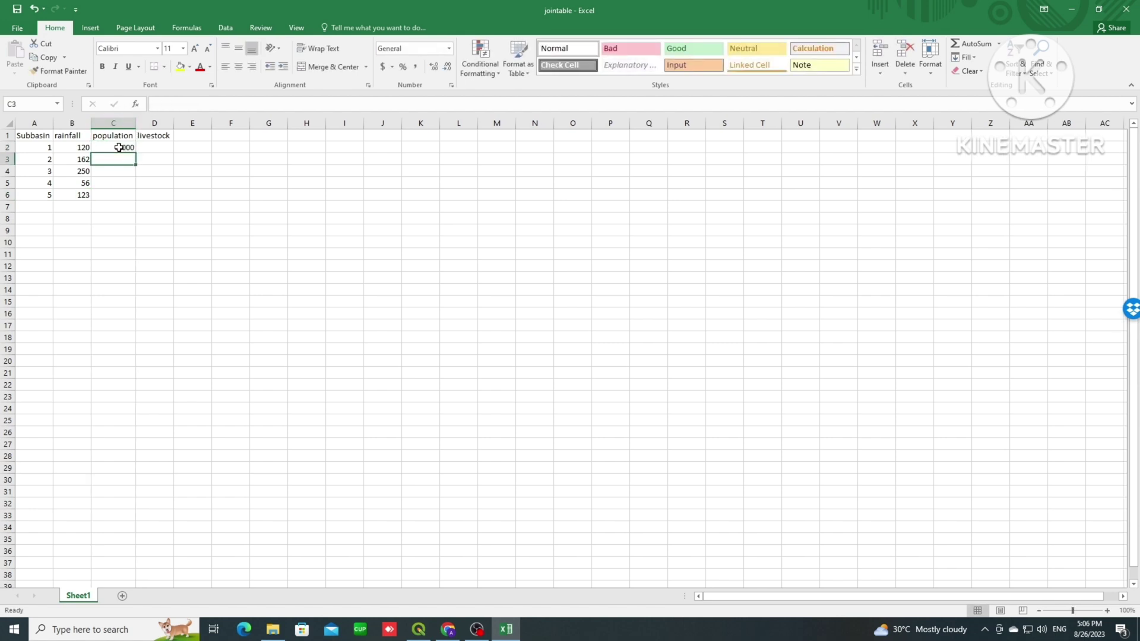
type("1500")
key("Return")
type("2500")
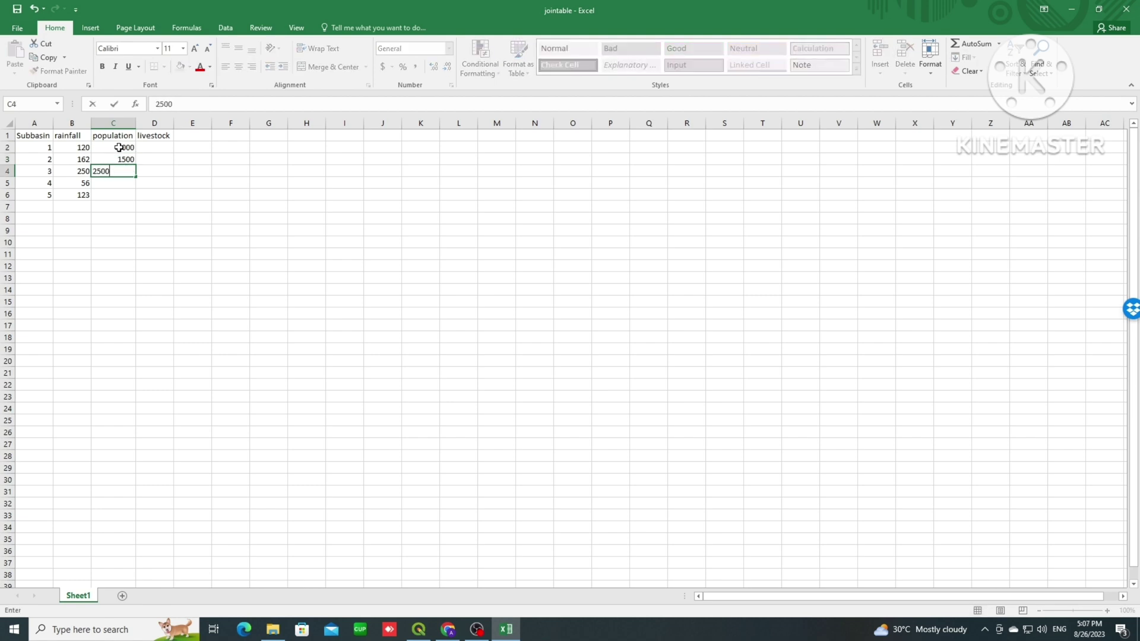
key("Return")
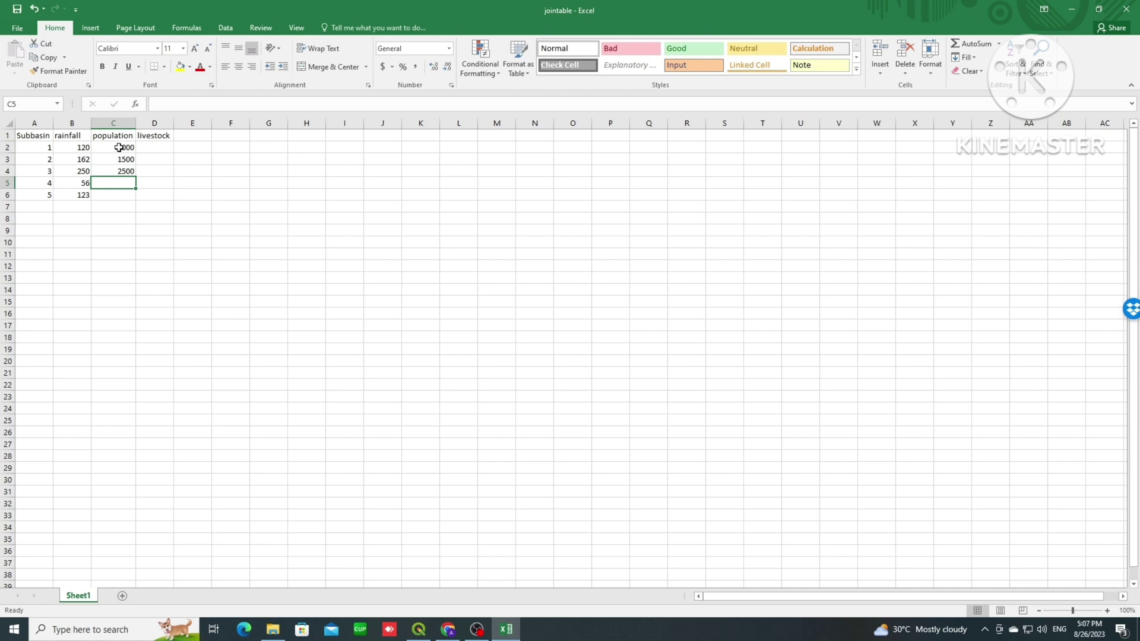
type("256")
key("Return")
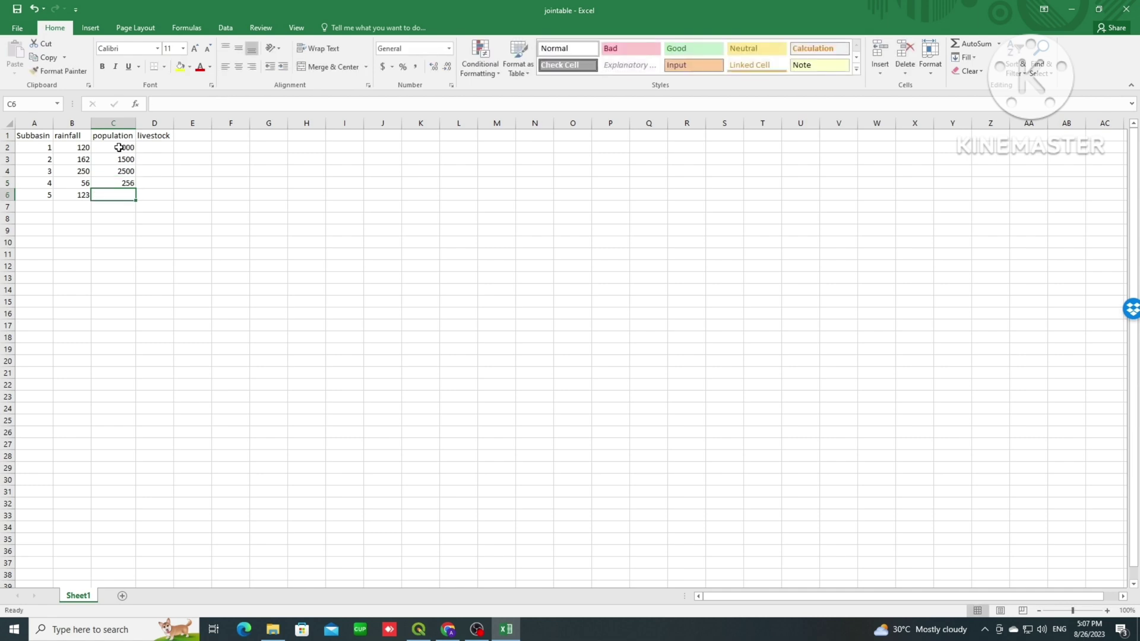
type("230")
key("Return")
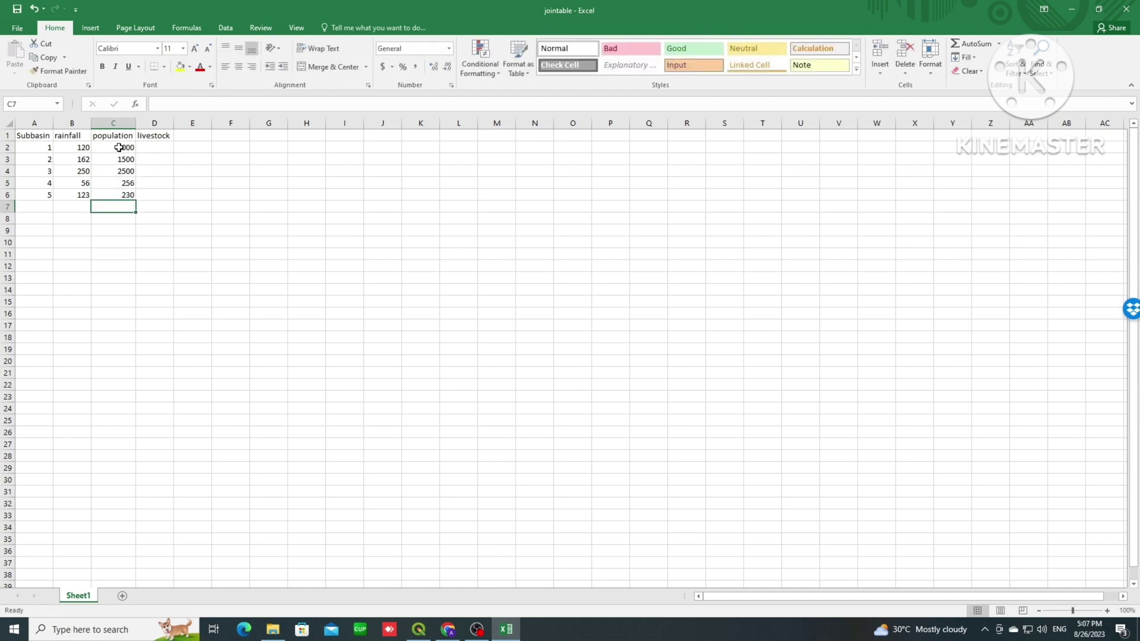
Step: Enter the livestock values 250, 260, 450, 125 and 130 for subbasins 1 to 5
left_click(156, 144)
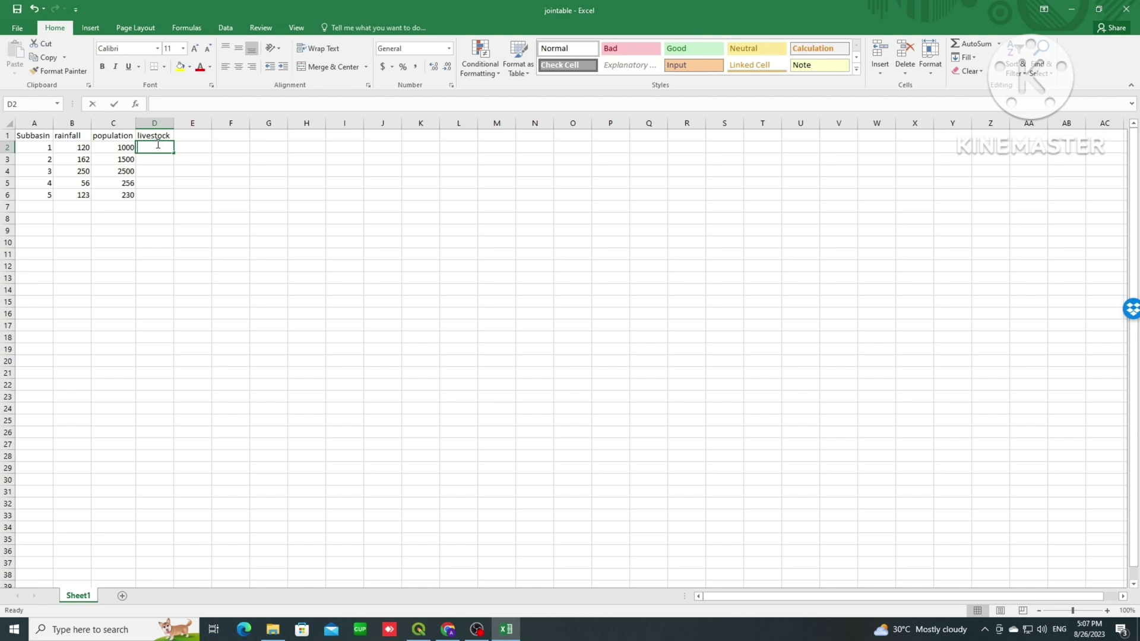
type("1250")
key("Return")
type("260")
key("Return")
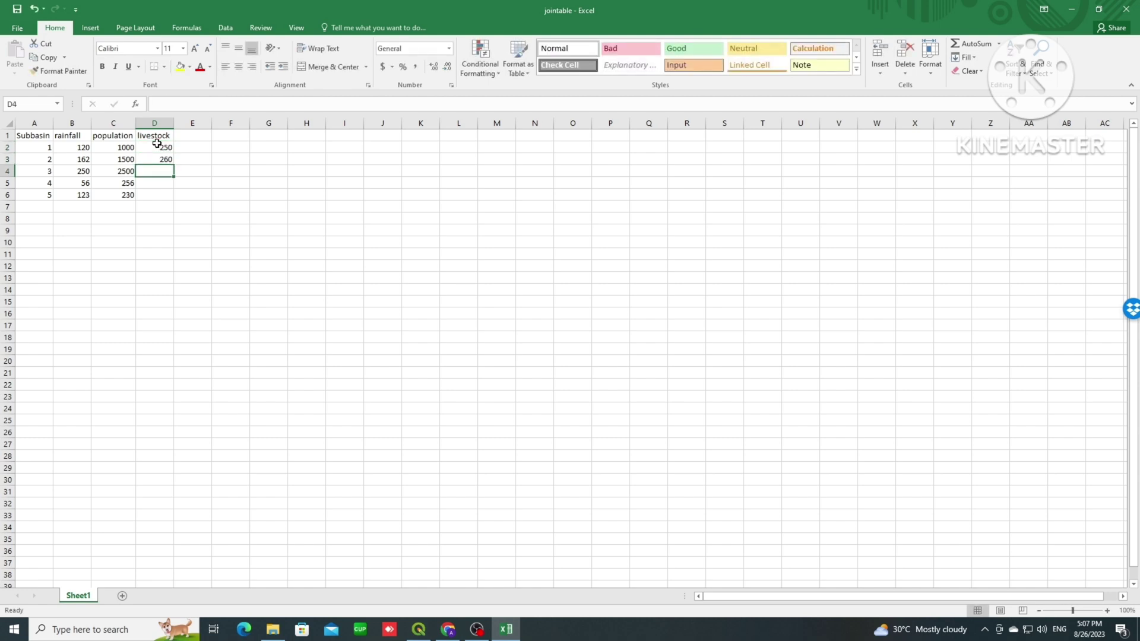
type("450")
key("Return")
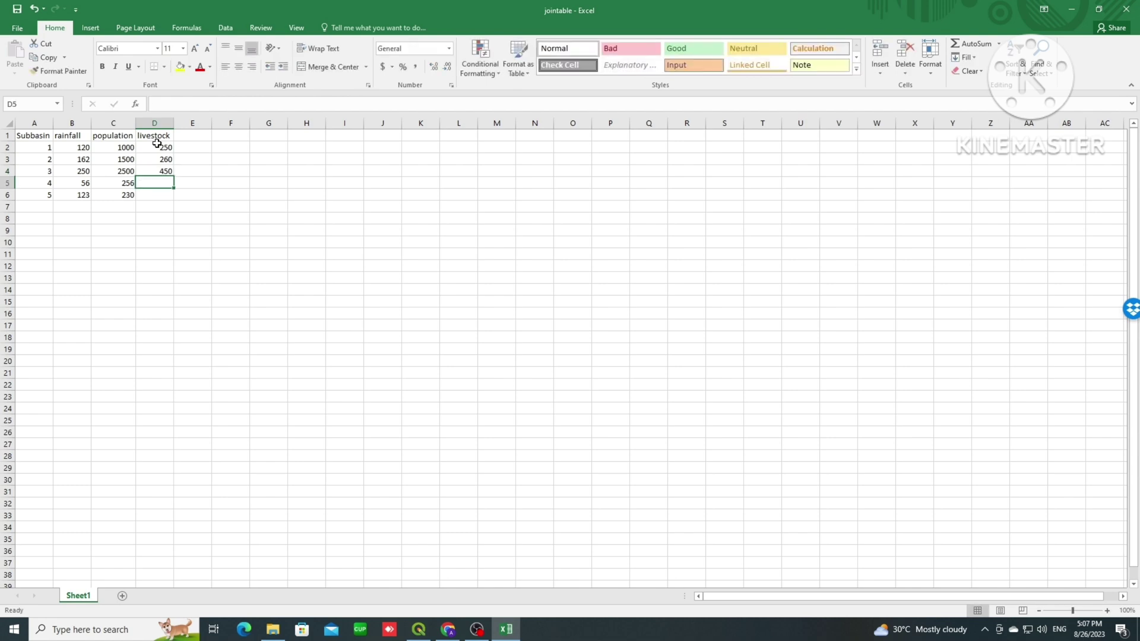
type("125")
key("Return")
type("130")
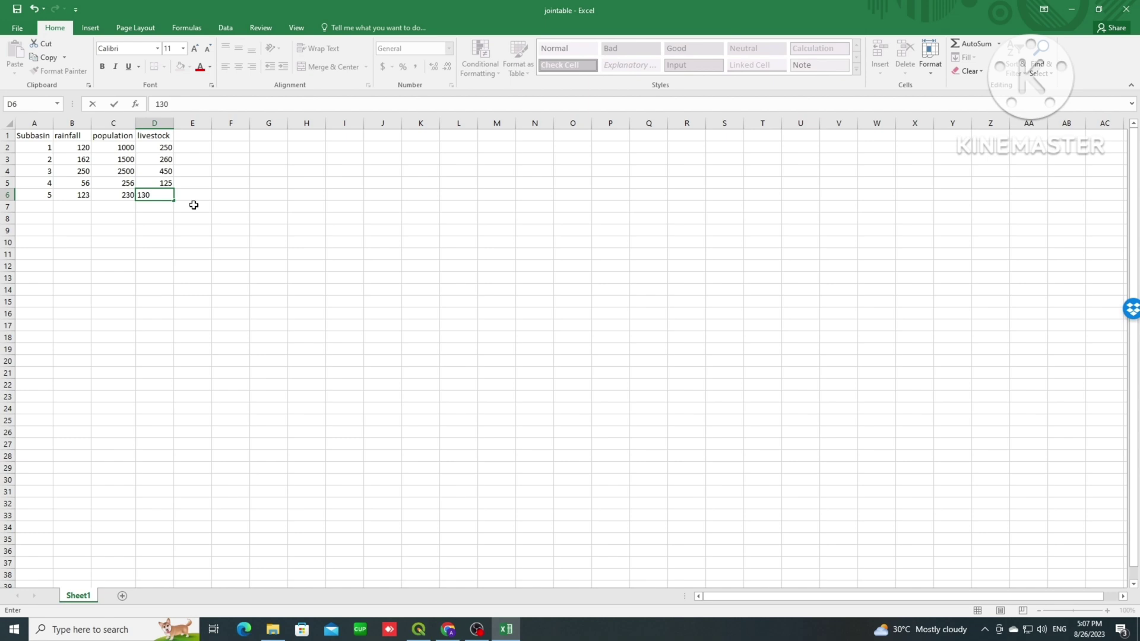
left_click(205, 219)
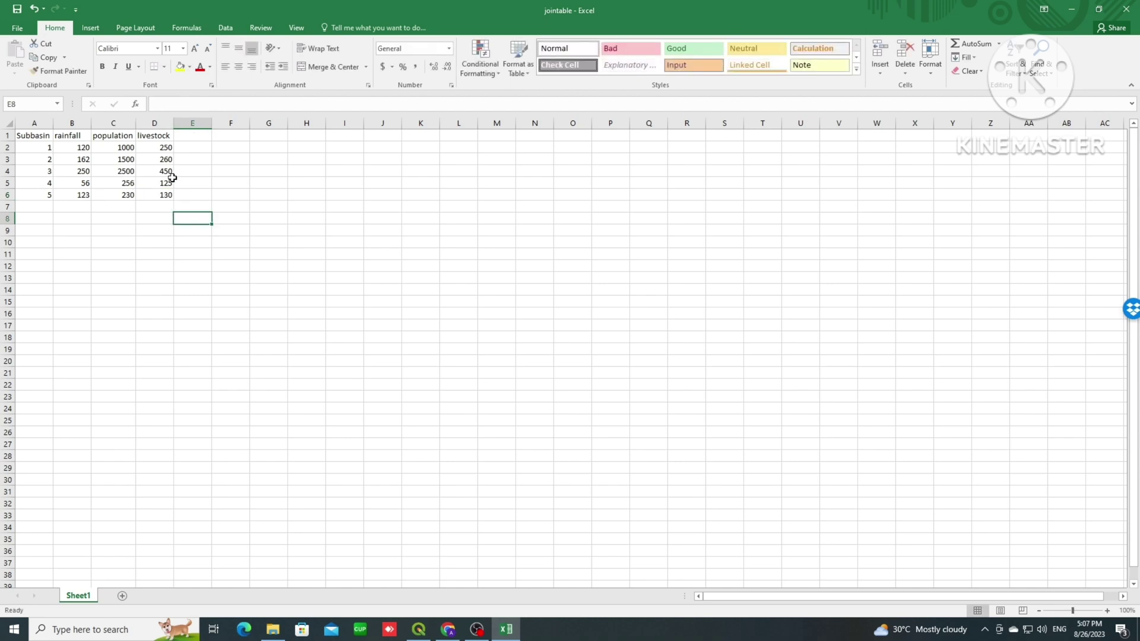
key("alt+Tab")
mouse_move(560, 567)
left_mouse_down()
mouse_move(742, 567)
mouse_move(561, 568)
left_mouse_up()
key("alt+Tab")
Step: Save the workbook, and save it as jointable in CSV (Comma delimited) format in the Netravati folder
left_click(18, 11)
left_click(17, 28)
left_click(48, 140)
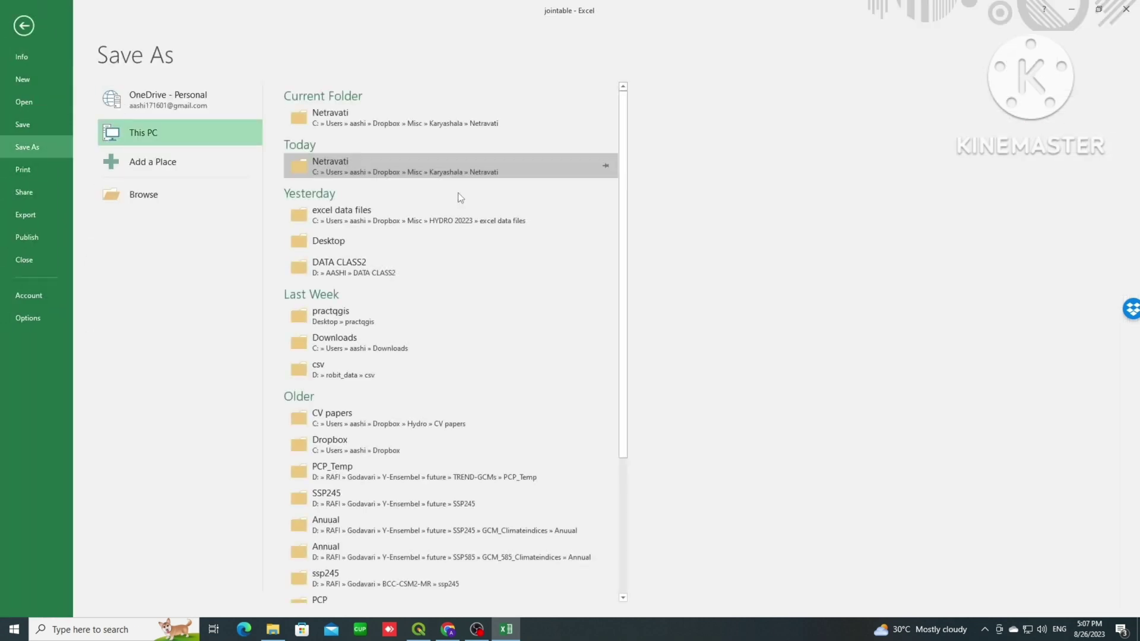
left_click(374, 124)
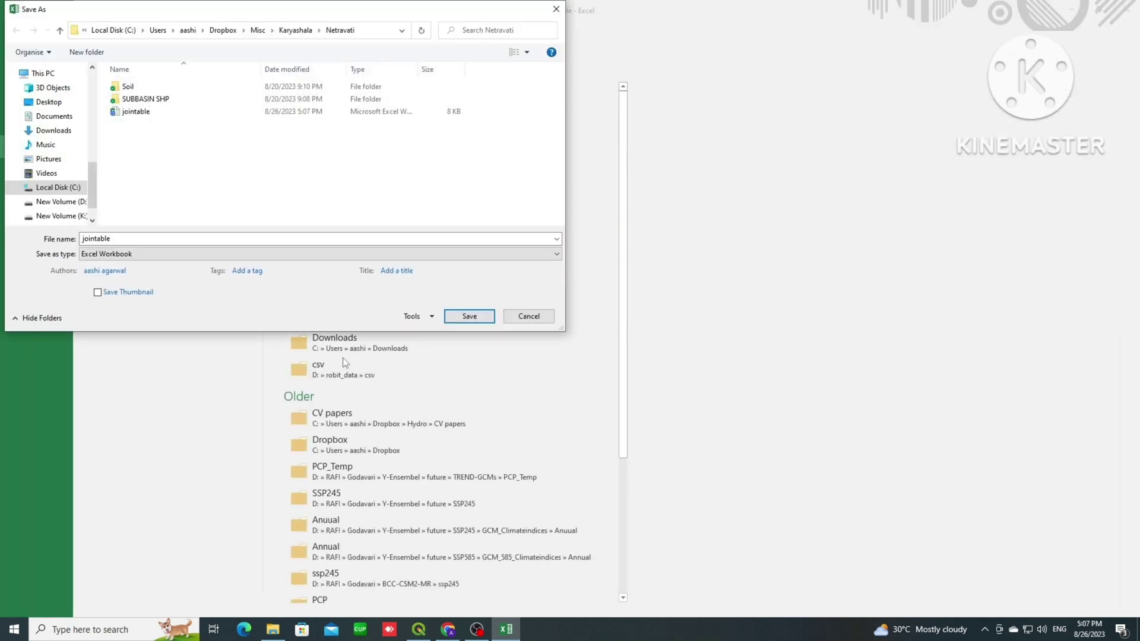
left_click(267, 256)
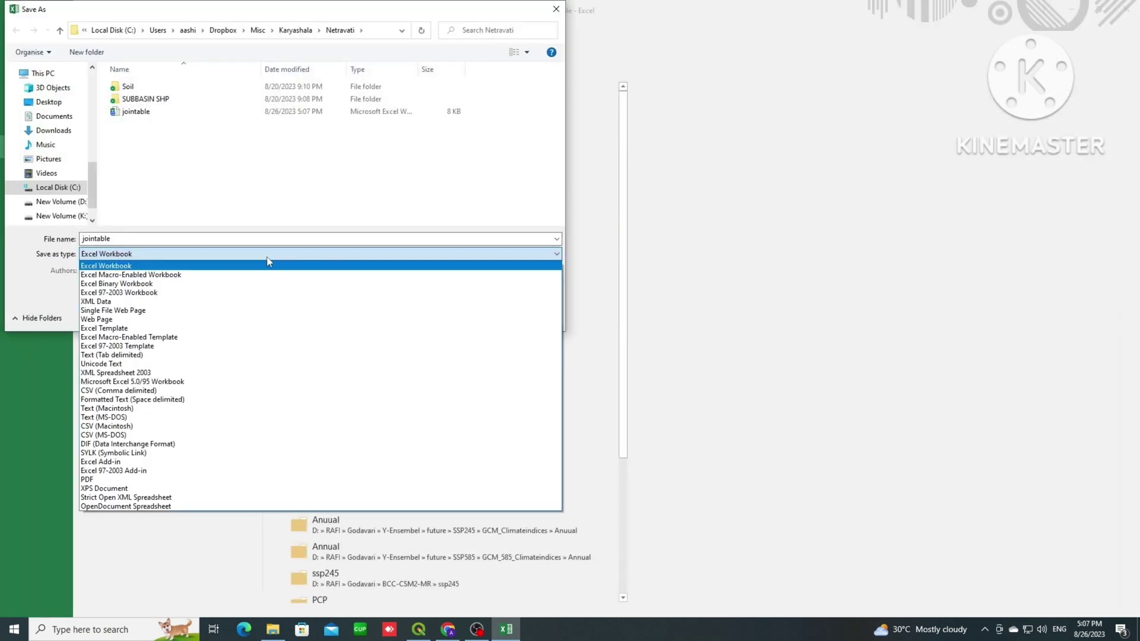
left_click(126, 392)
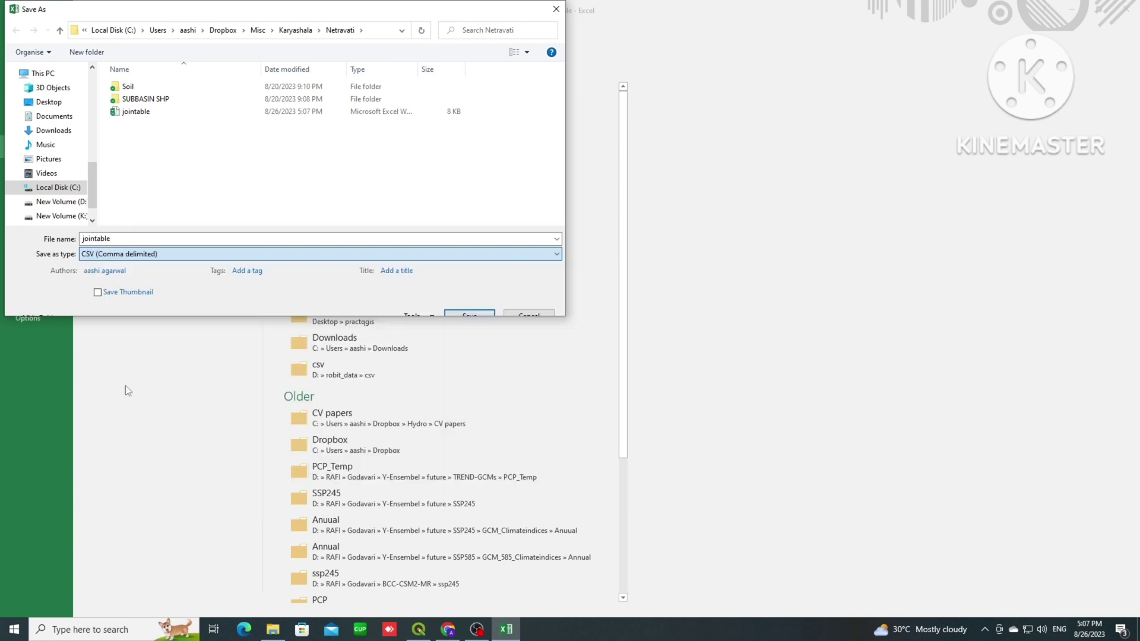
double_click(152, 238)
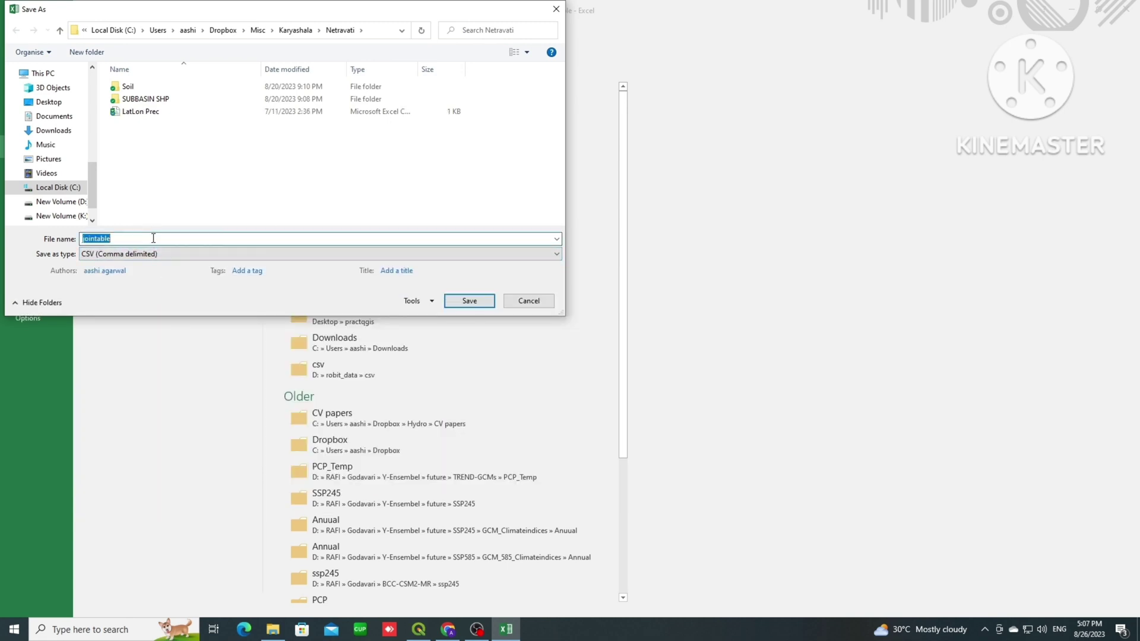
left_click(449, 300)
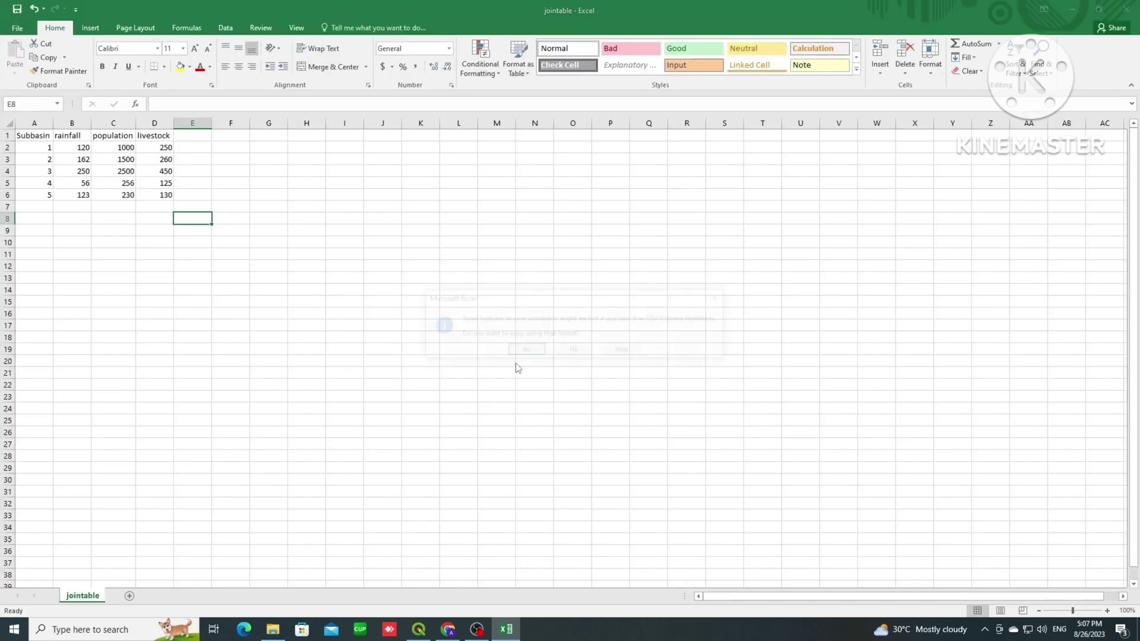
left_click(520, 353)
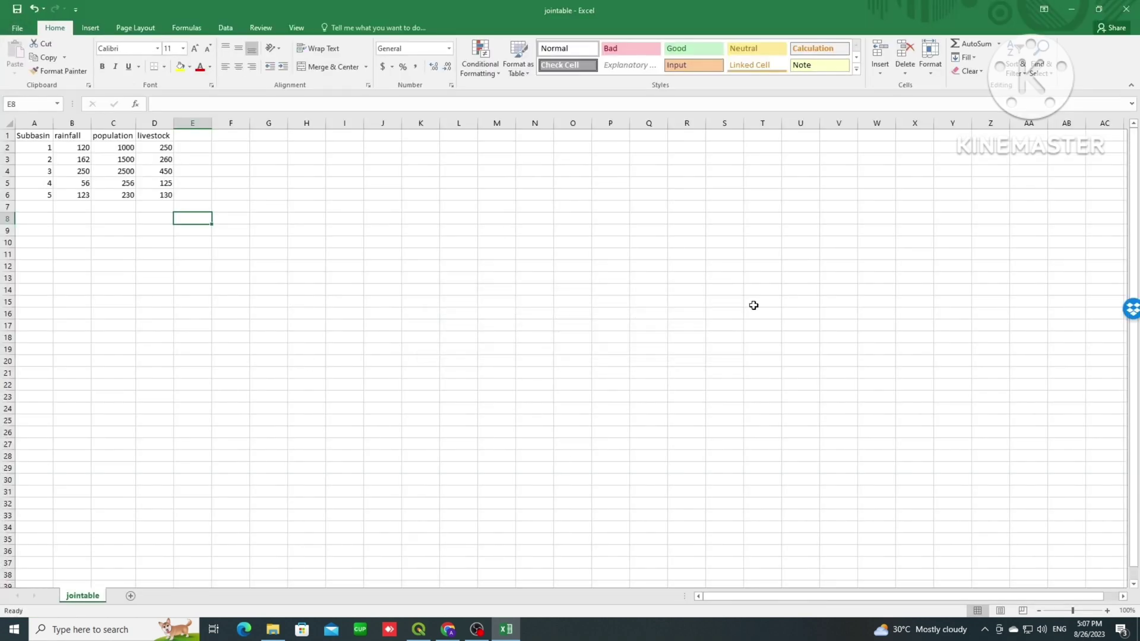
Step: Switch to QGIS, close the subs1 attribute table and choose jointable.csv from the Netravati folder as a delimited text source
left_click(419, 629)
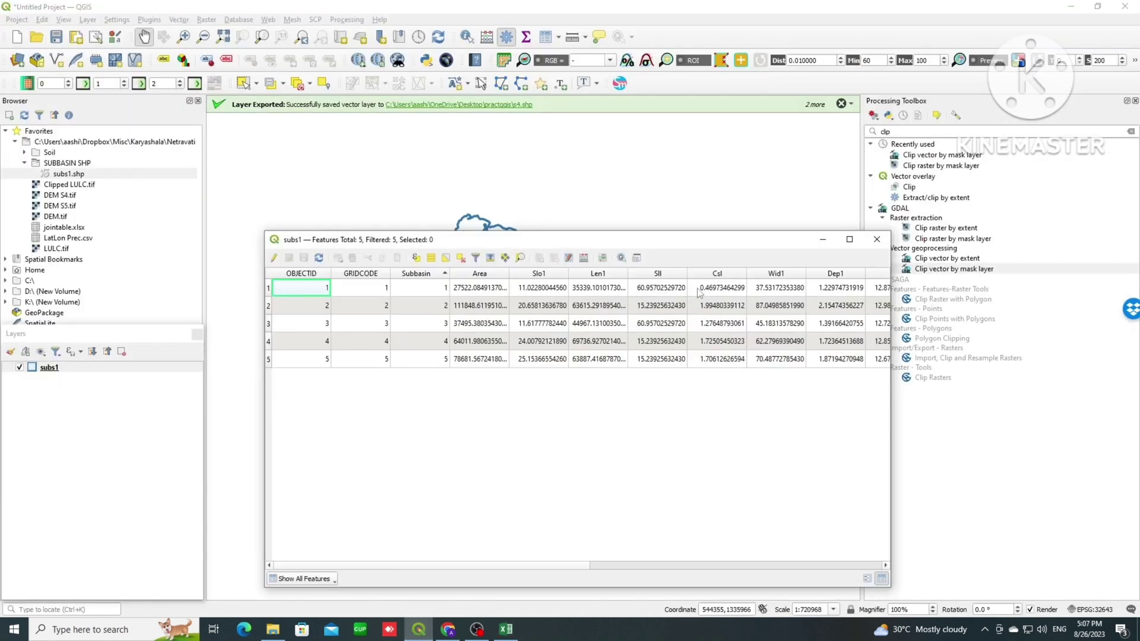
left_click(878, 239)
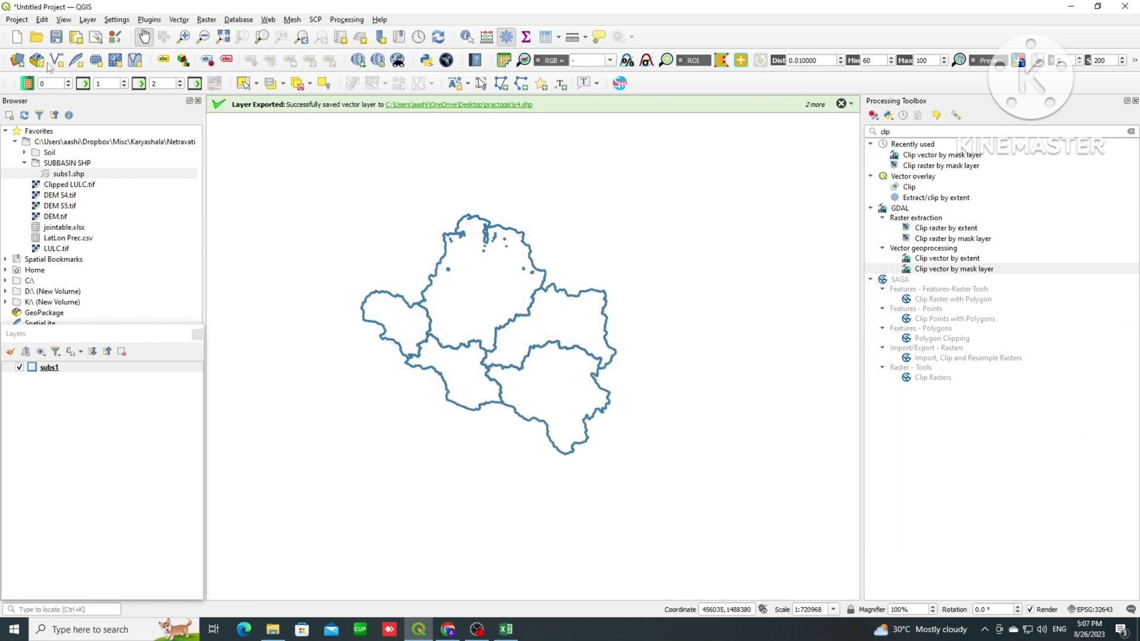
left_click(87, 20)
mouse_move(257, 66)
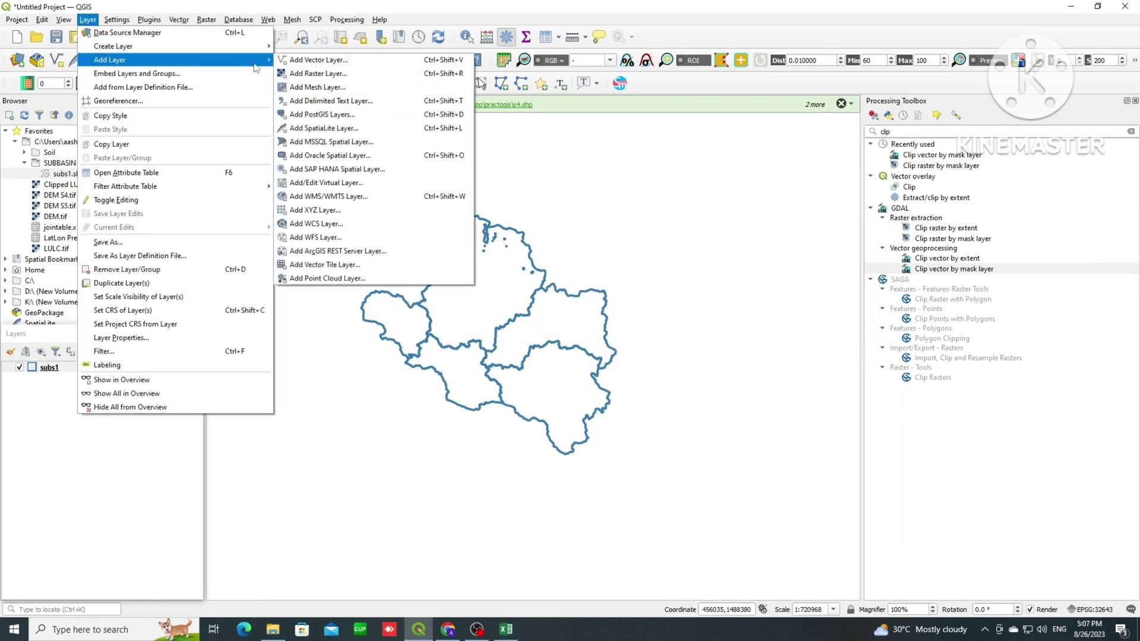
left_click(300, 101)
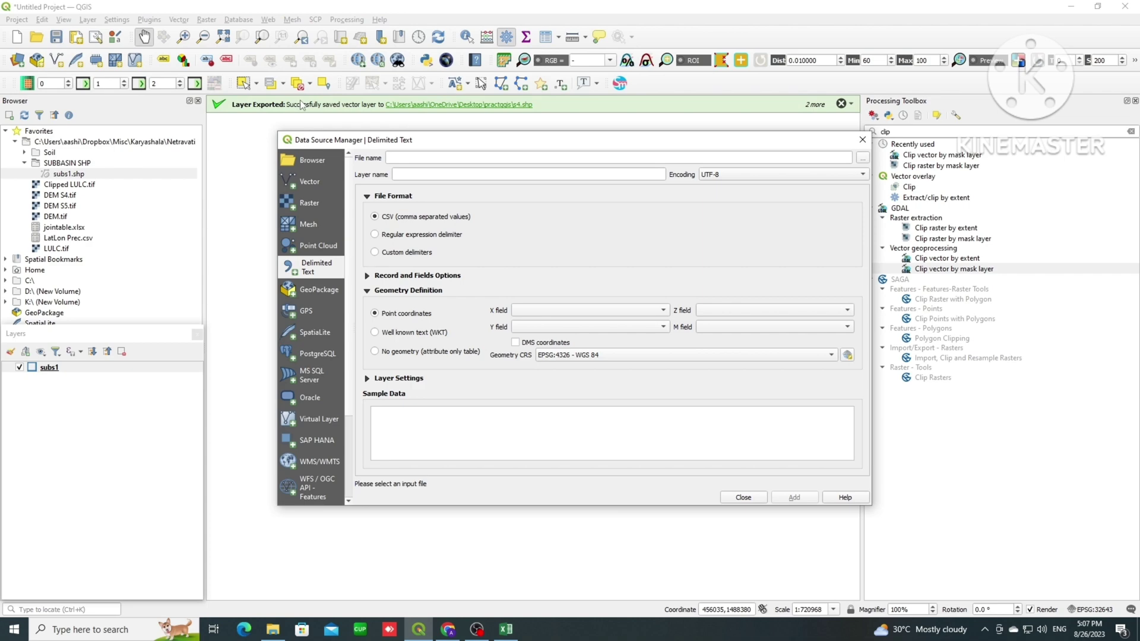
left_click(862, 157)
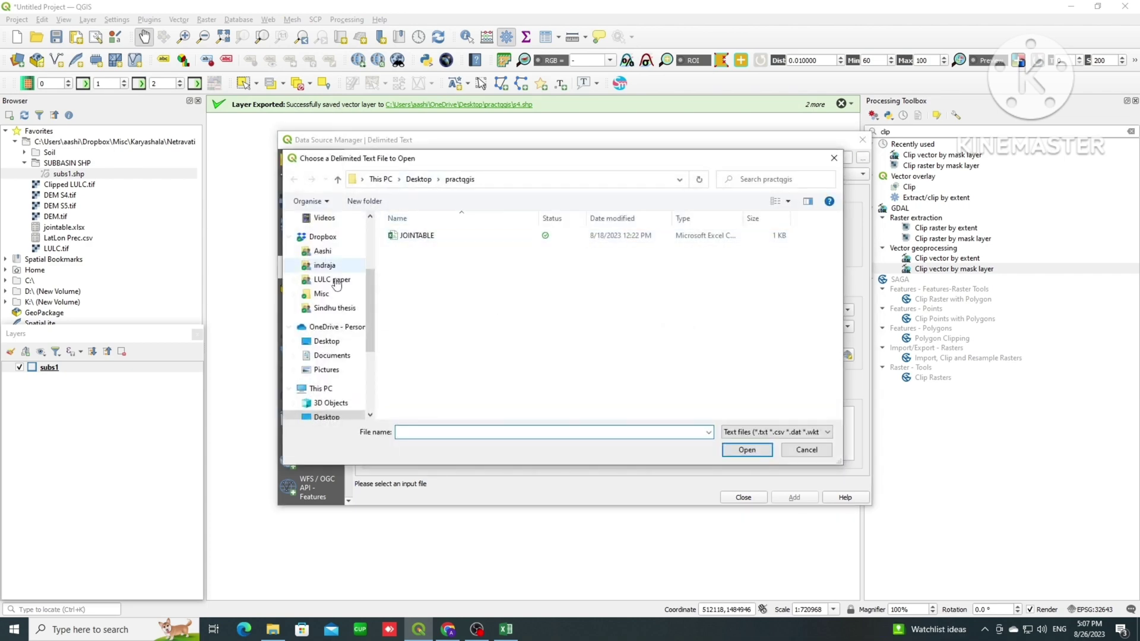
left_click(325, 306)
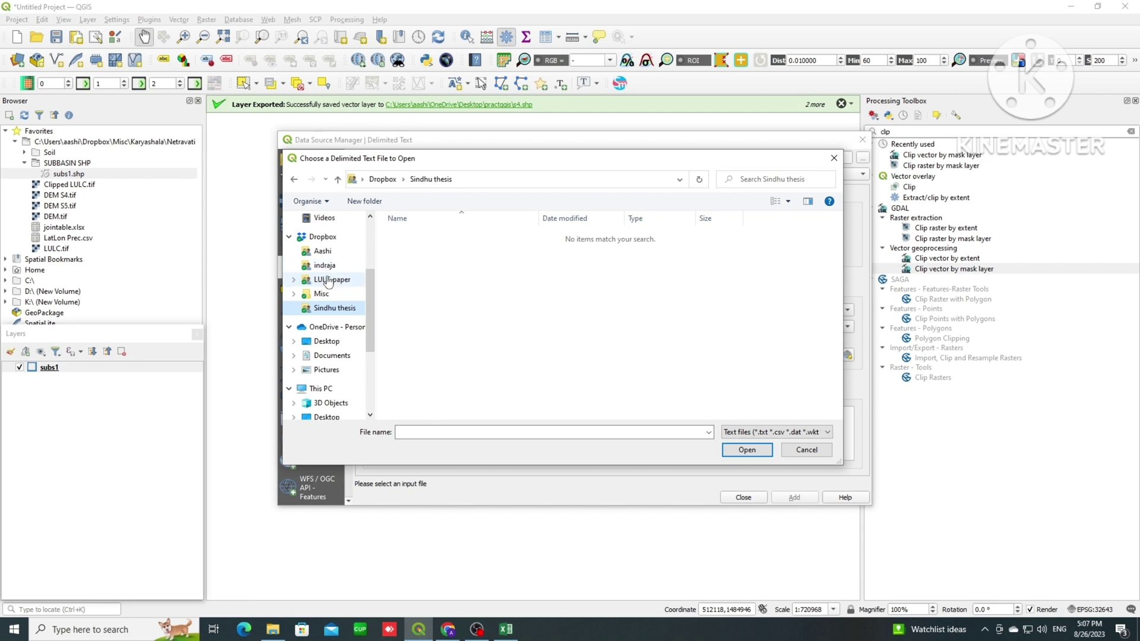
left_click(321, 294)
double_click(448, 285)
double_click(429, 250)
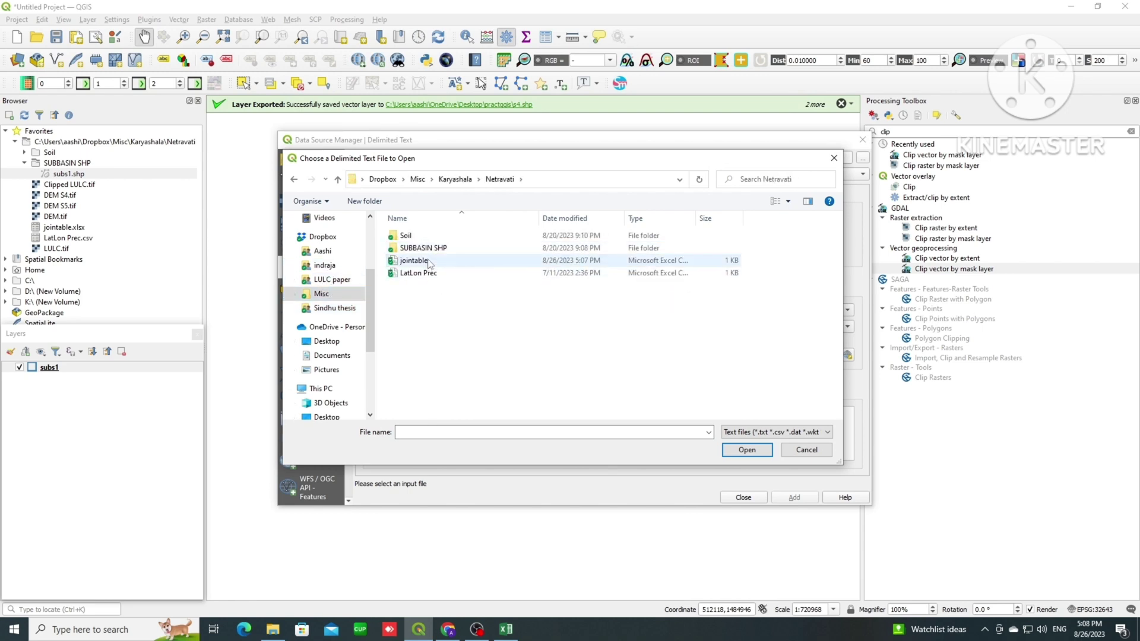
left_click(430, 263)
left_click(747, 452)
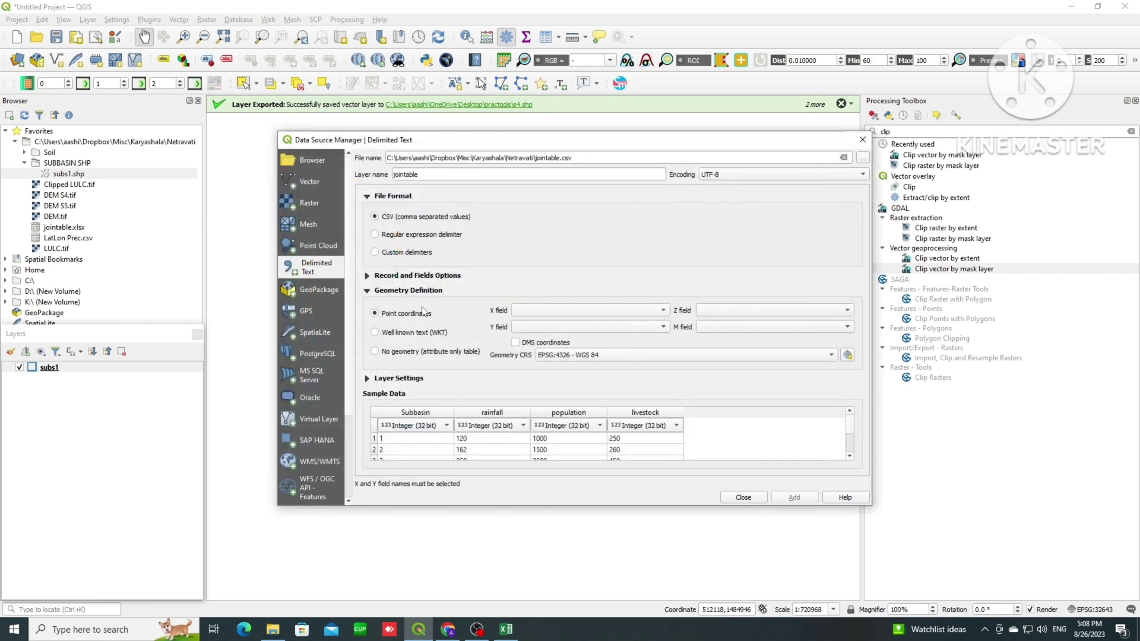
Step: Add the jointable CSV to the project as an attribute-only table with no geometry
left_click(374, 351)
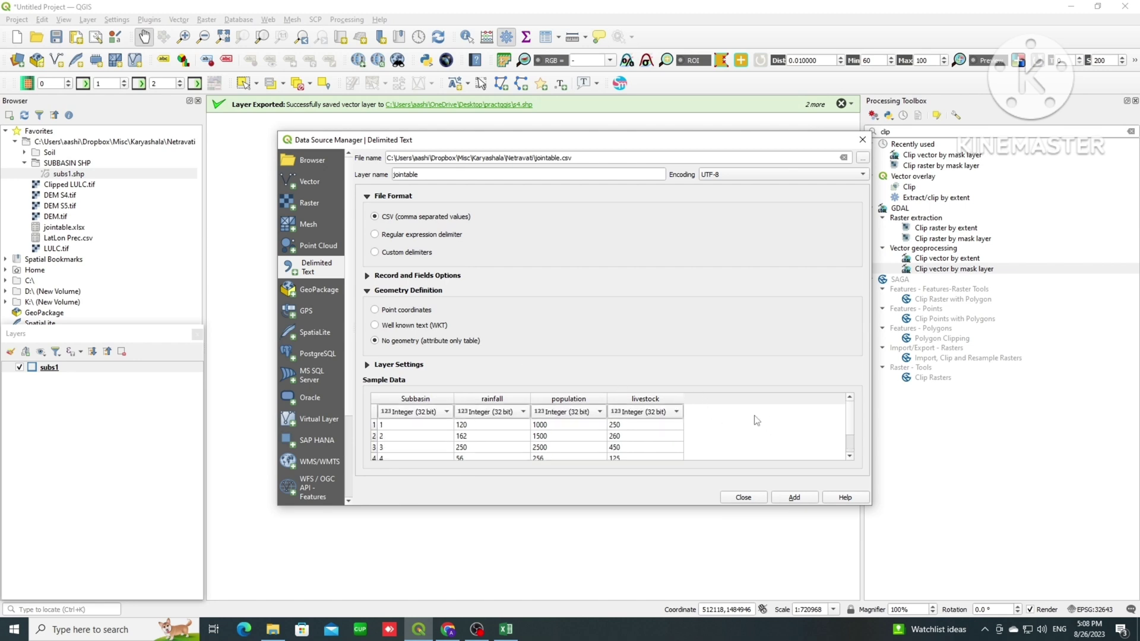
left_click(789, 498)
left_click(747, 499)
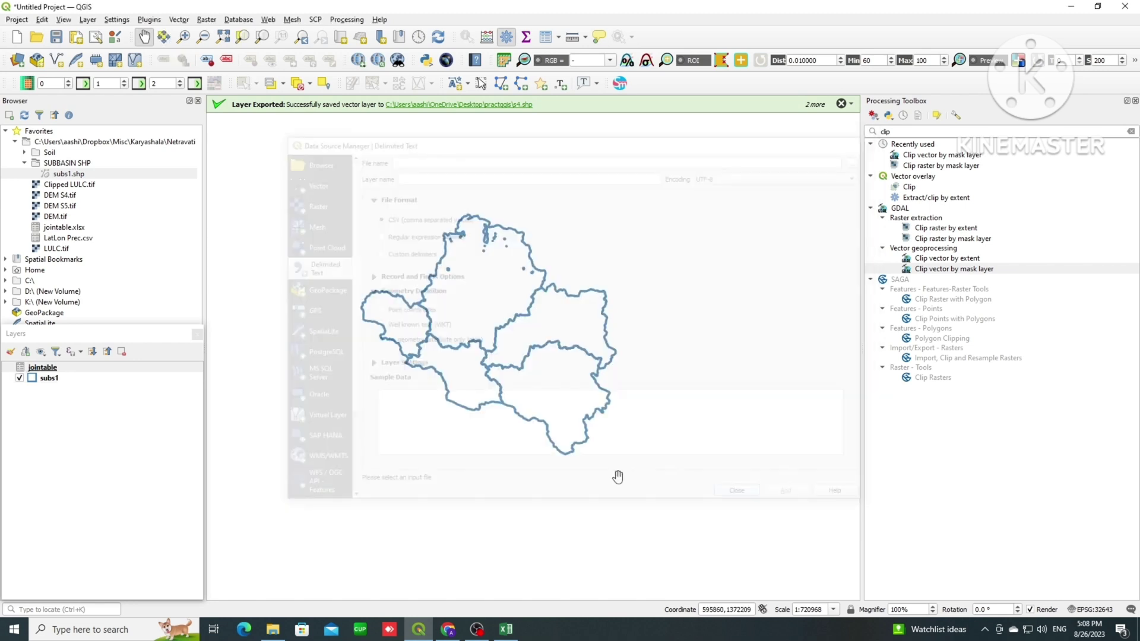
Step: Examine the attribute tables of jointable and subs1 to compare their fields
left_click(31, 368)
right_click(31, 367)
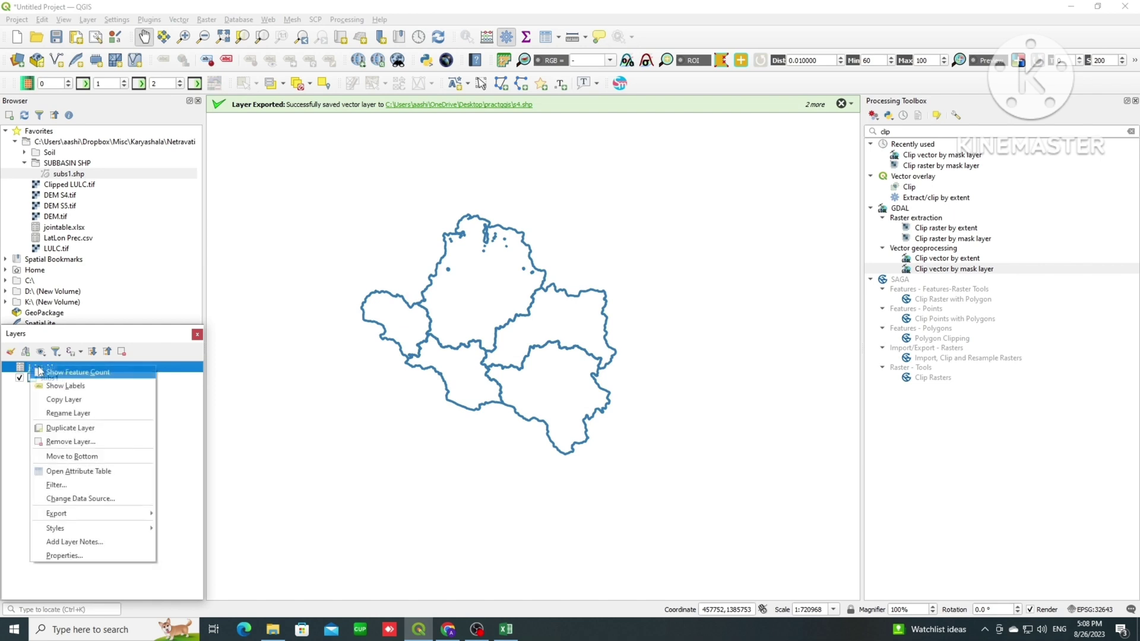
left_click(65, 472)
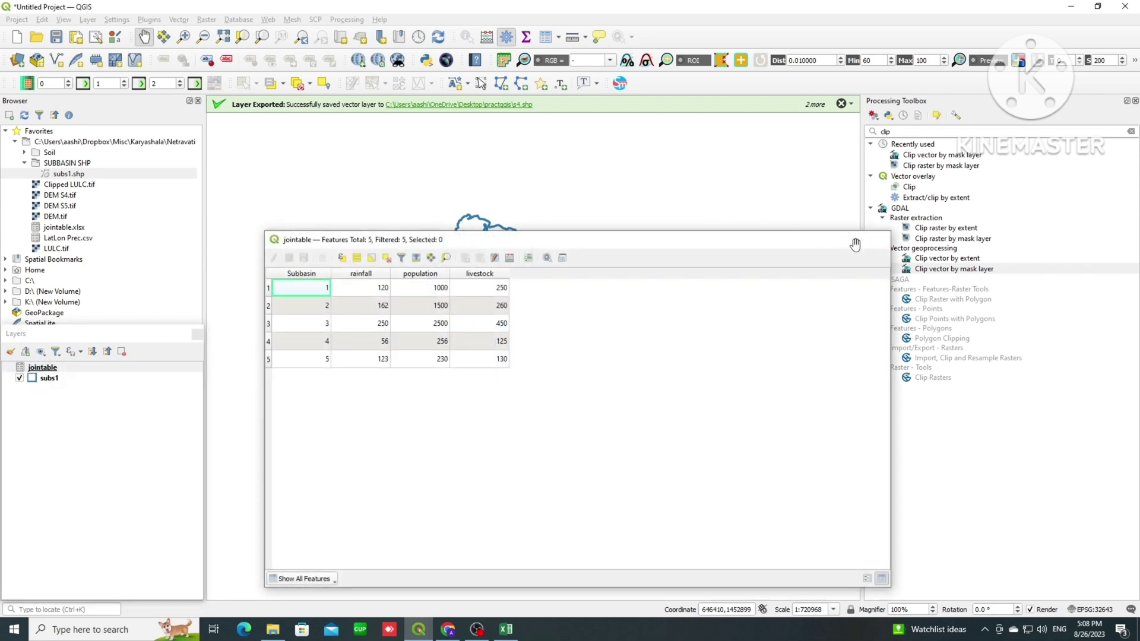
left_click(878, 239)
right_click(43, 381)
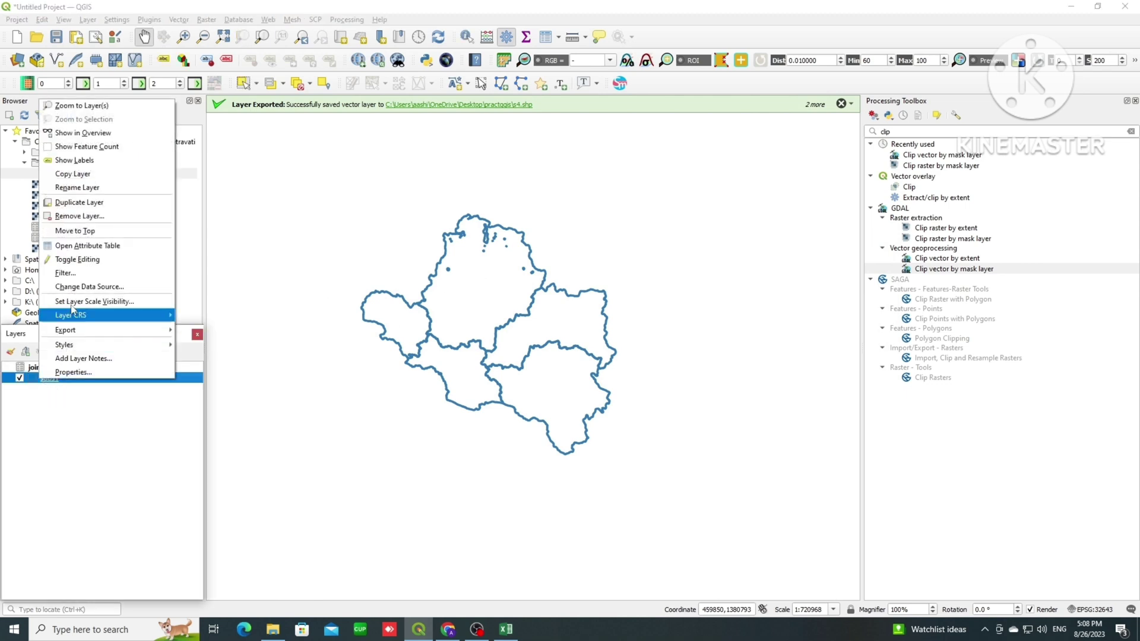
left_click(74, 244)
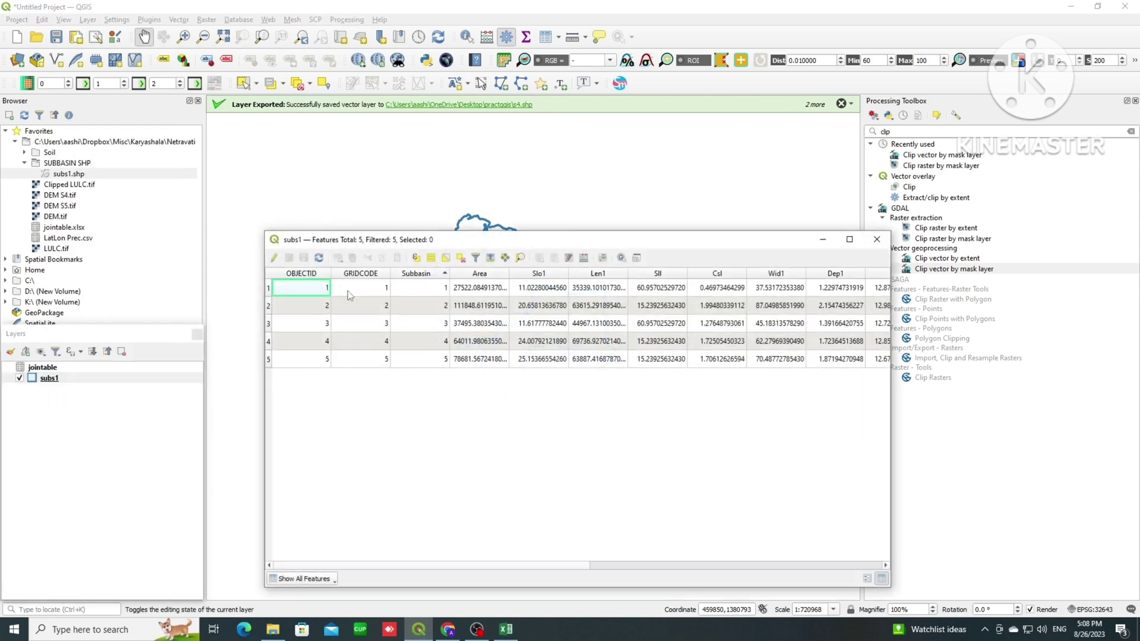
left_click(877, 238)
Step: Set up a vector join on the subs1 layer with jointable, using Subbasin as both join field and target field
right_click(92, 381)
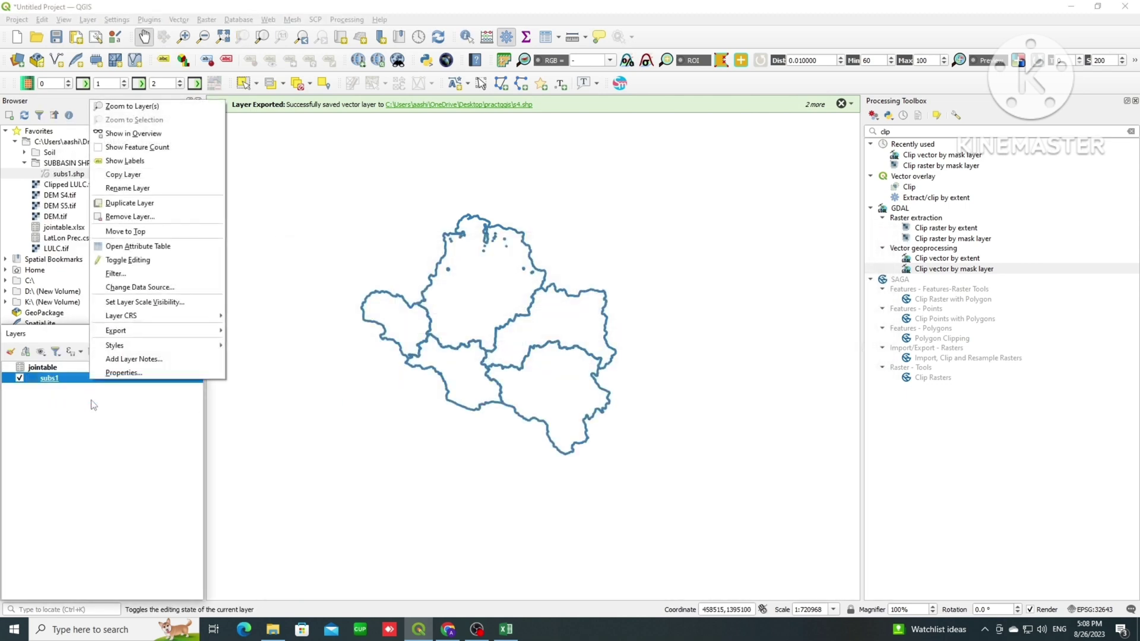
left_click(113, 373)
left_click(335, 276)
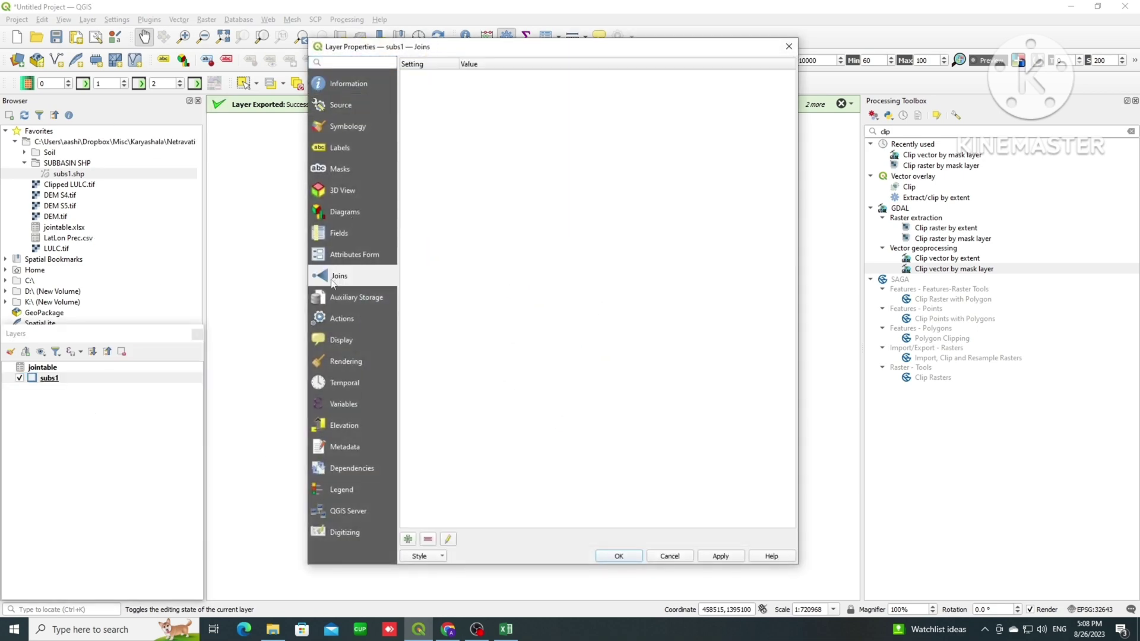
left_click(408, 539)
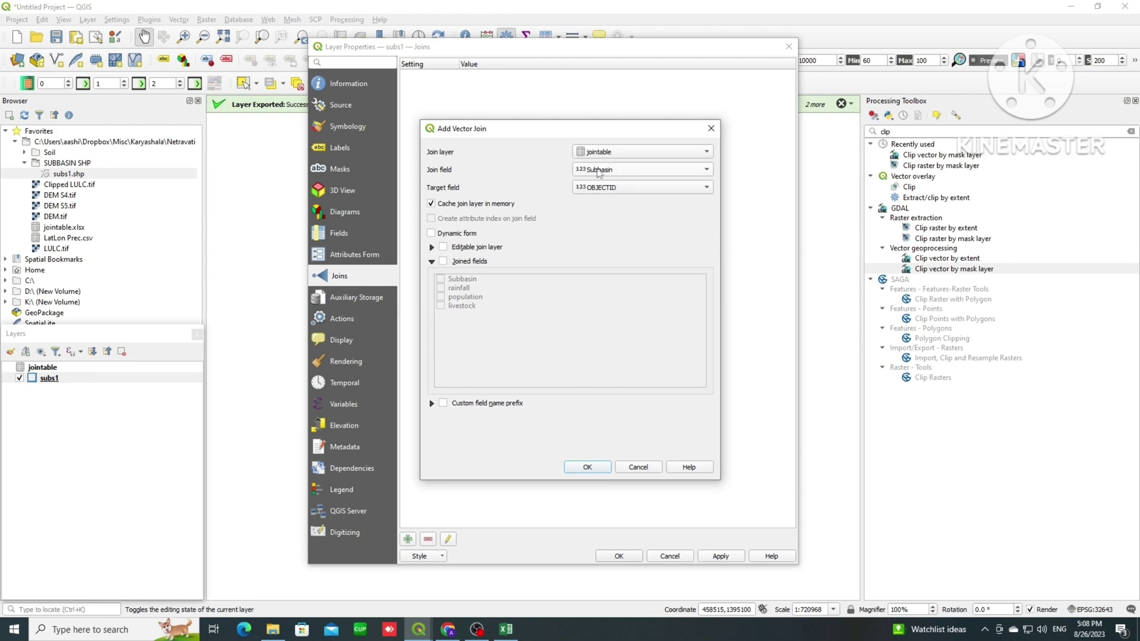
left_click(603, 187)
left_click(603, 200)
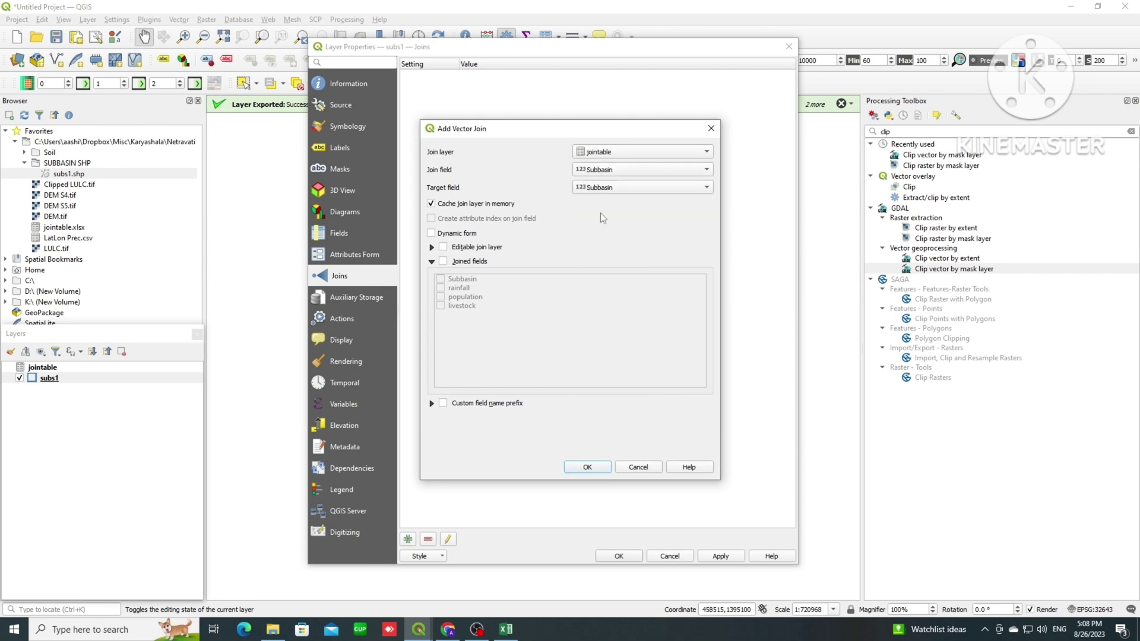
Step: Limit the joined fields to rainfall, population and livestock, and apply the join to subs1
left_click(443, 262)
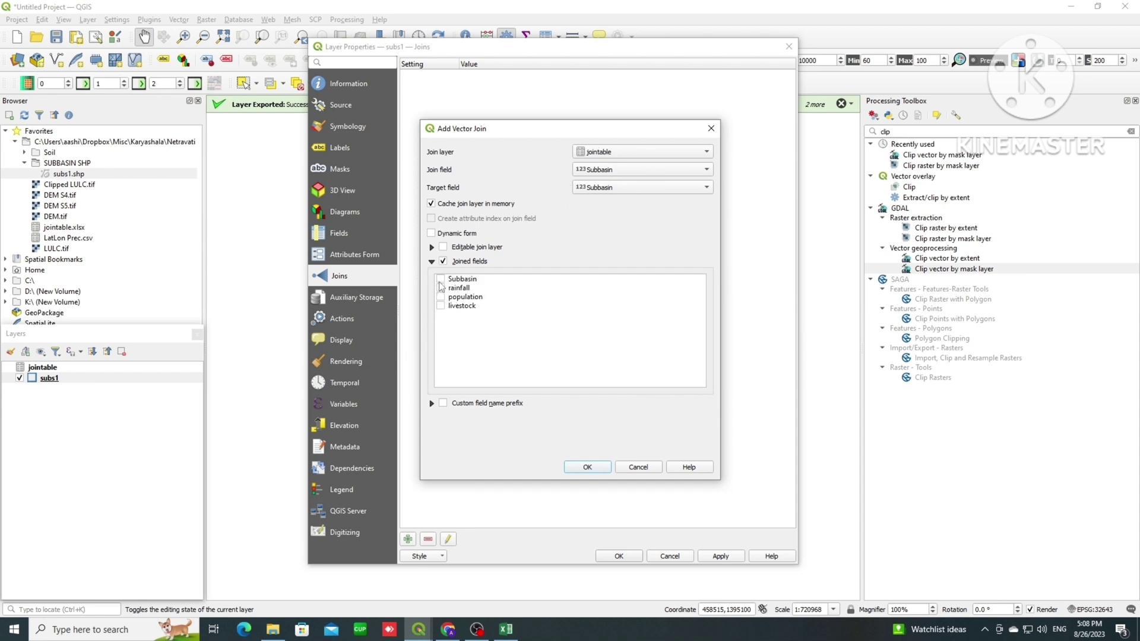
left_click(441, 288)
left_click(441, 297)
left_click(440, 306)
left_click(587, 469)
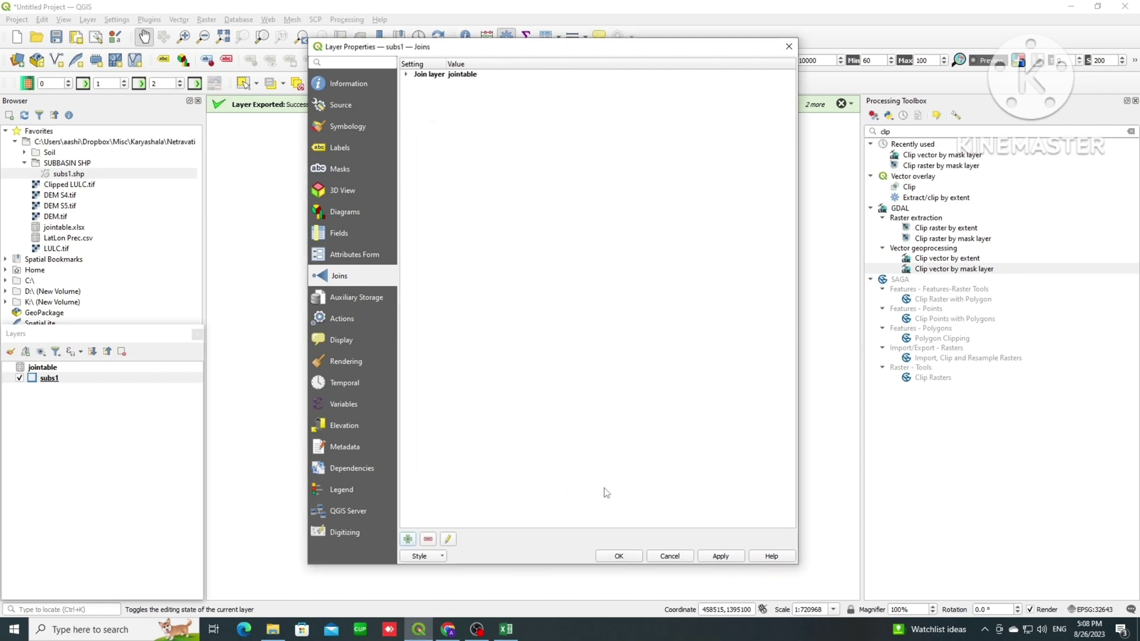
left_click(636, 557)
Step: Check the subs1 attribute table for the joined rainfall, population and livestock columns
right_click(47, 378)
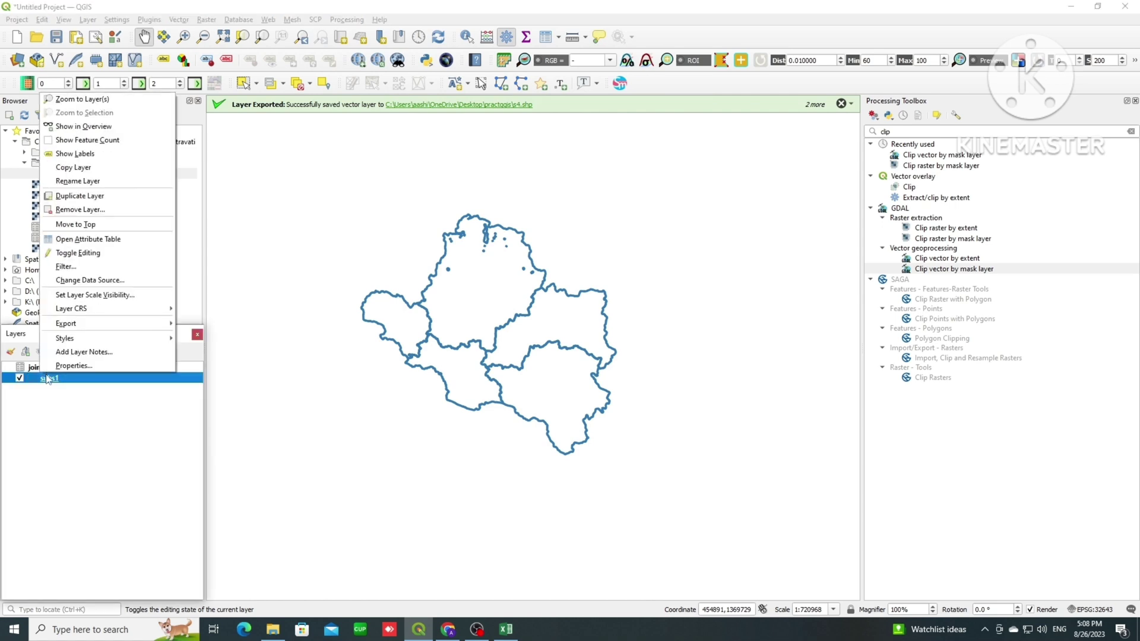
left_click(89, 239)
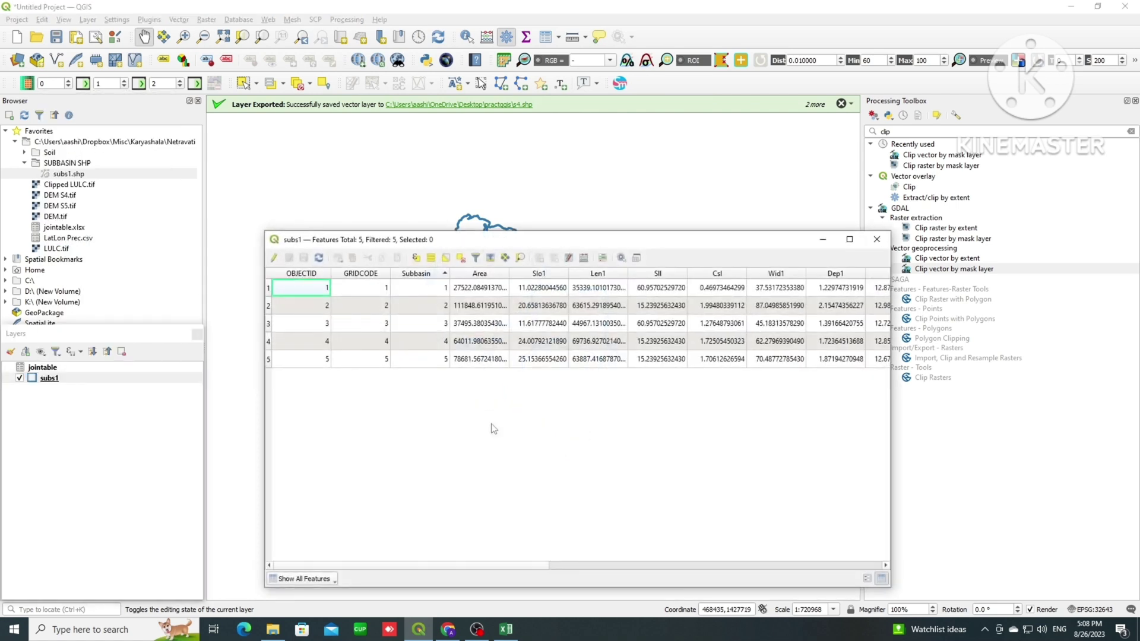
left_click_drag(518, 567, 860, 564)
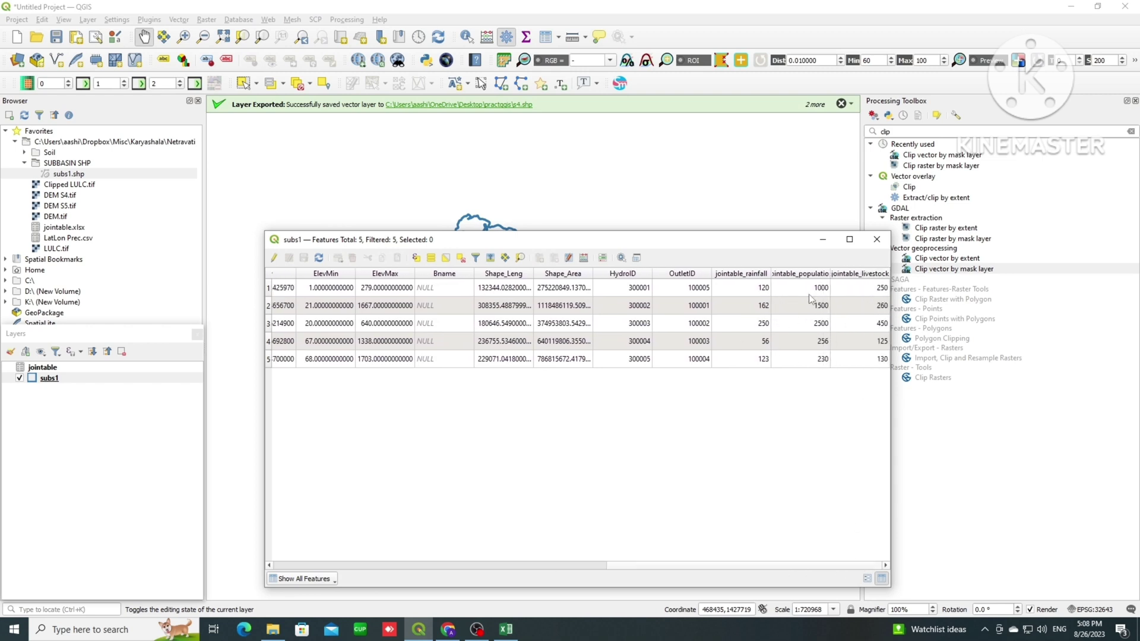
Step: Close the subs1 attribute table and review the source jointable data in Excel
left_click(877, 239)
left_click_drag(399, 391, 425, 386)
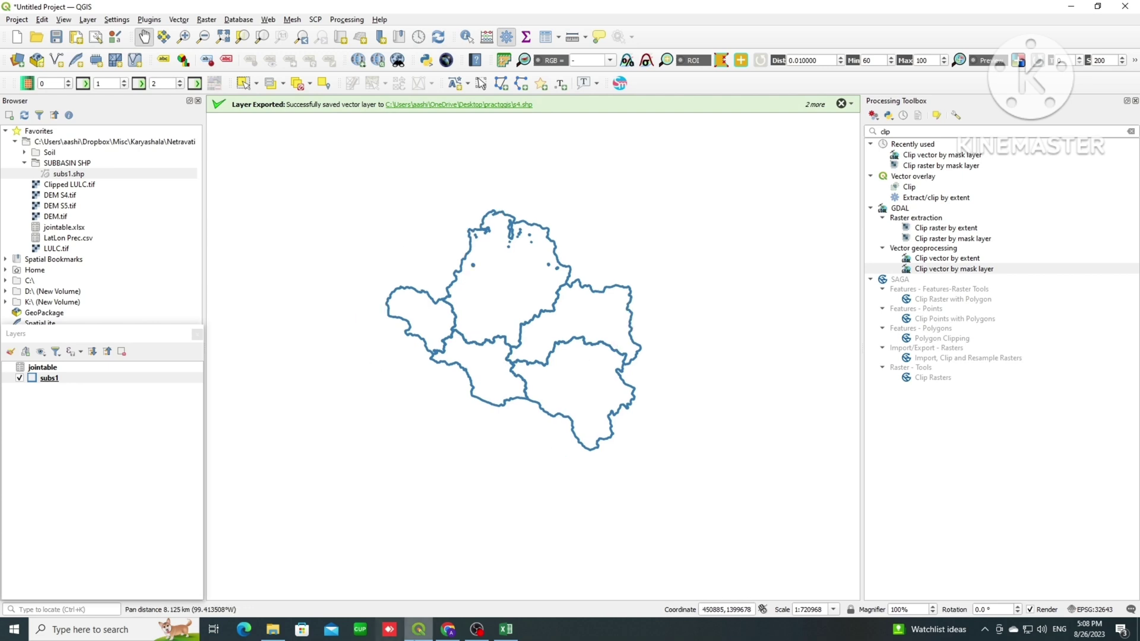
left_click(502, 631)
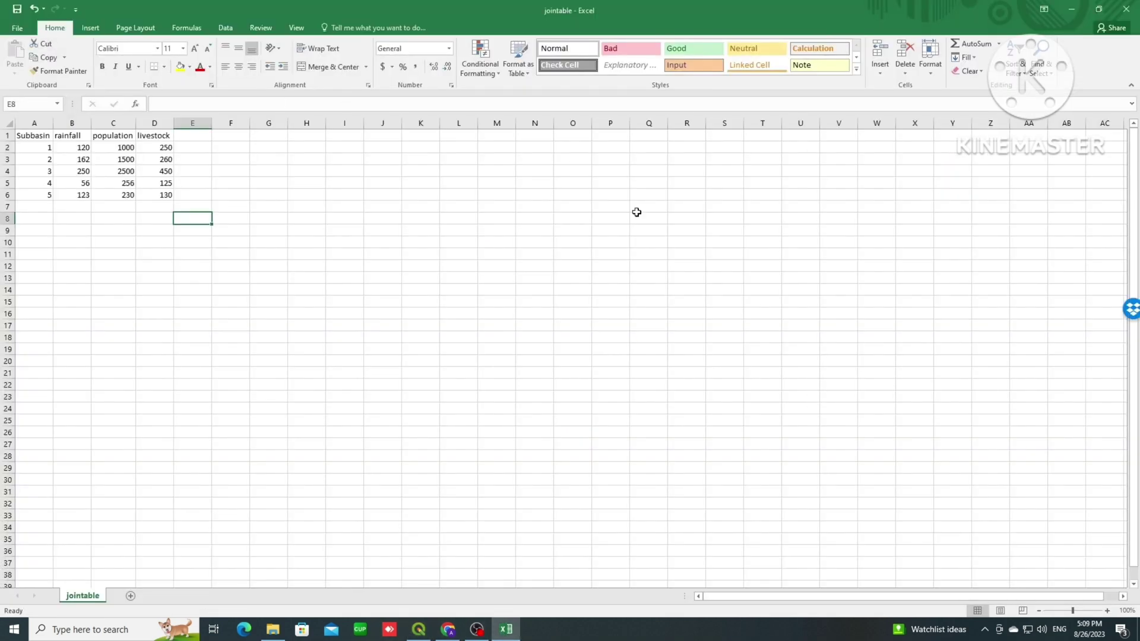
Step: Switch back to QGIS and set subs1 to Categorized symbology on jointable_rainfall with random colors, classifying its values
left_click(419, 630)
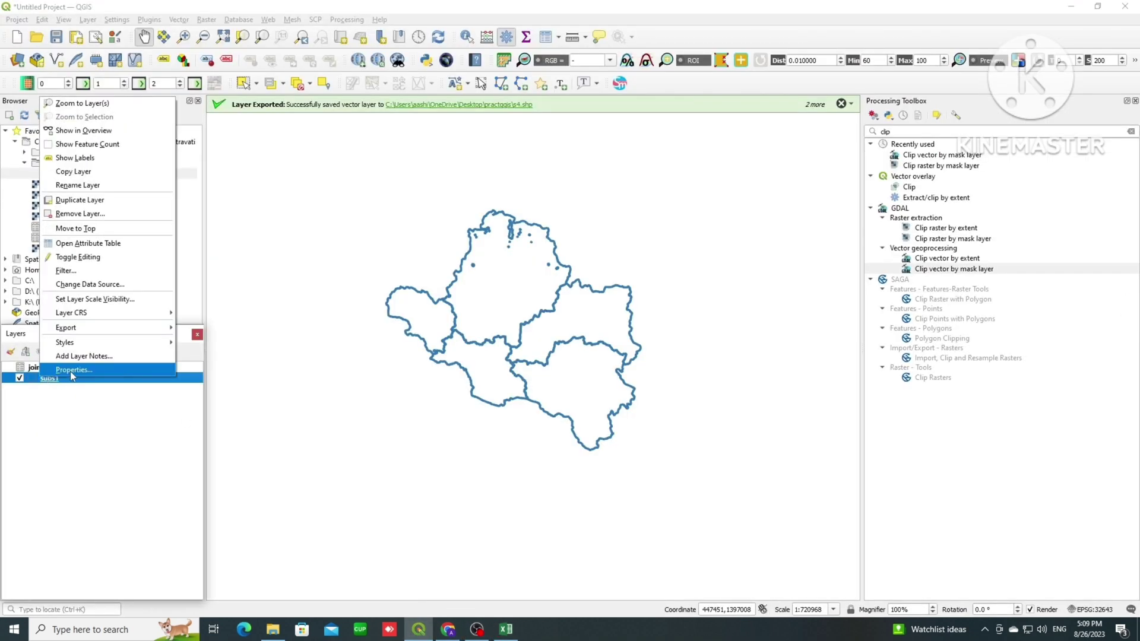
left_click(71, 370)
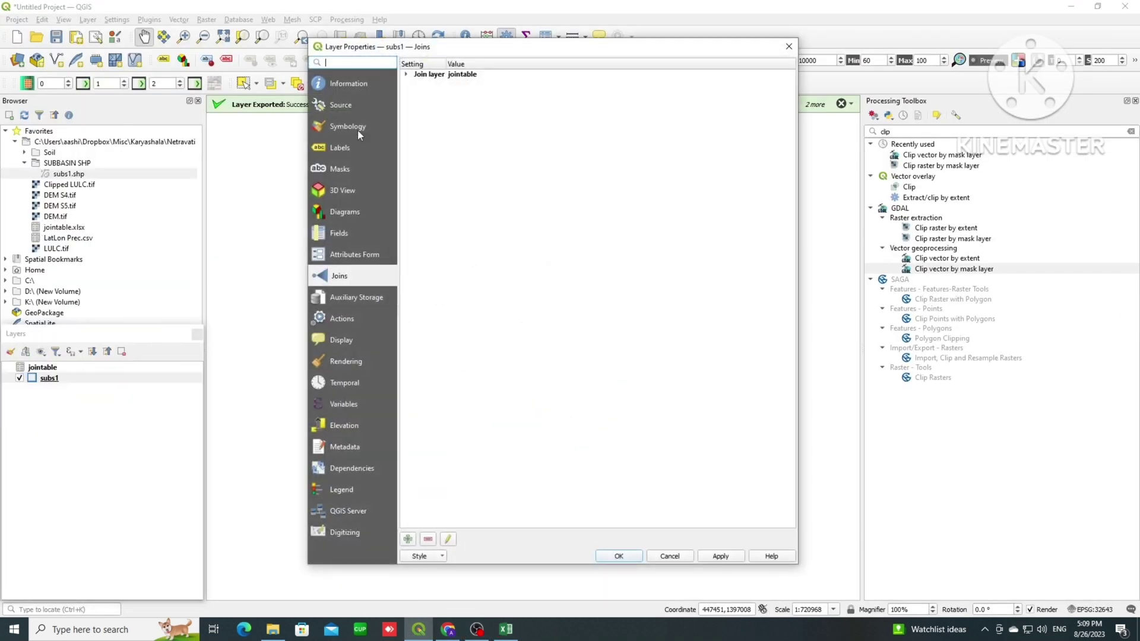
left_click(358, 130)
left_click(505, 66)
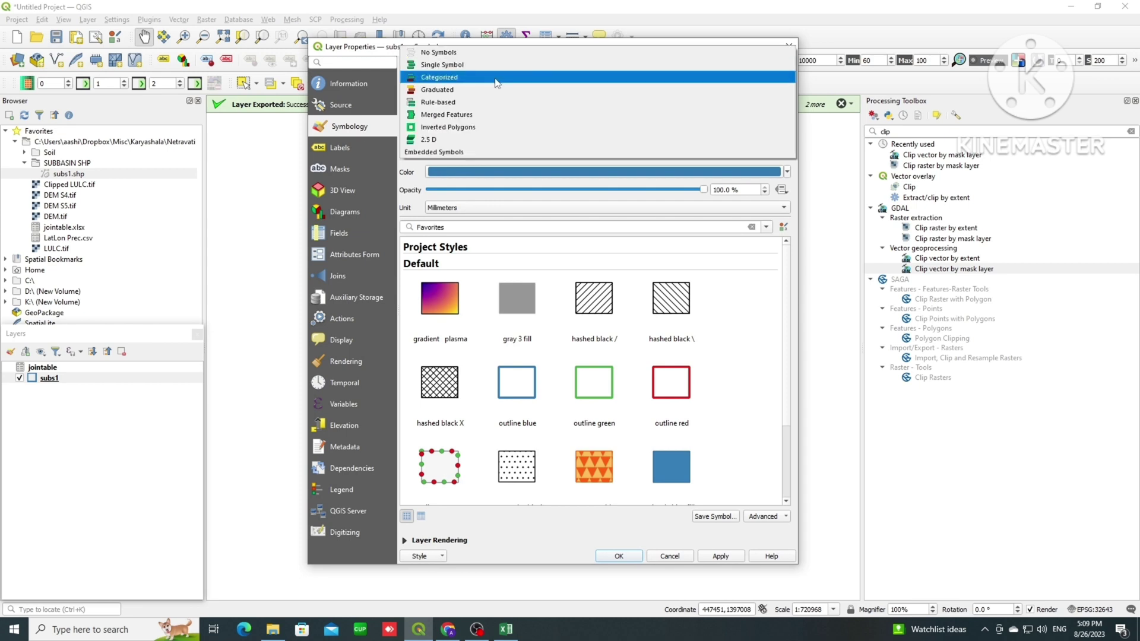
left_click(497, 78)
left_click(770, 84)
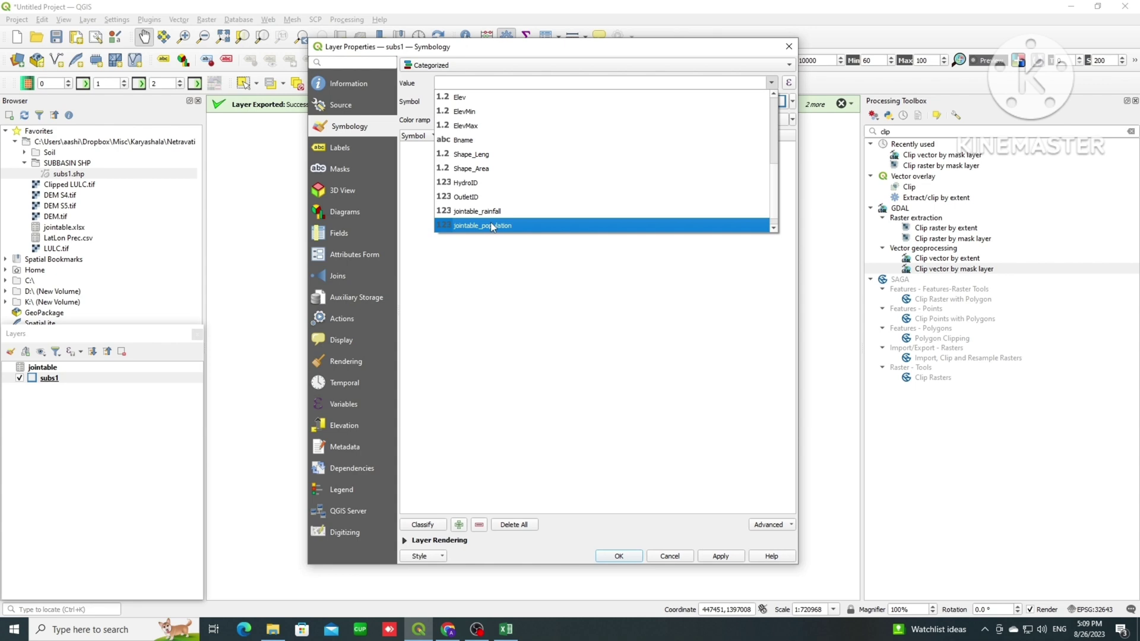
left_click(488, 212)
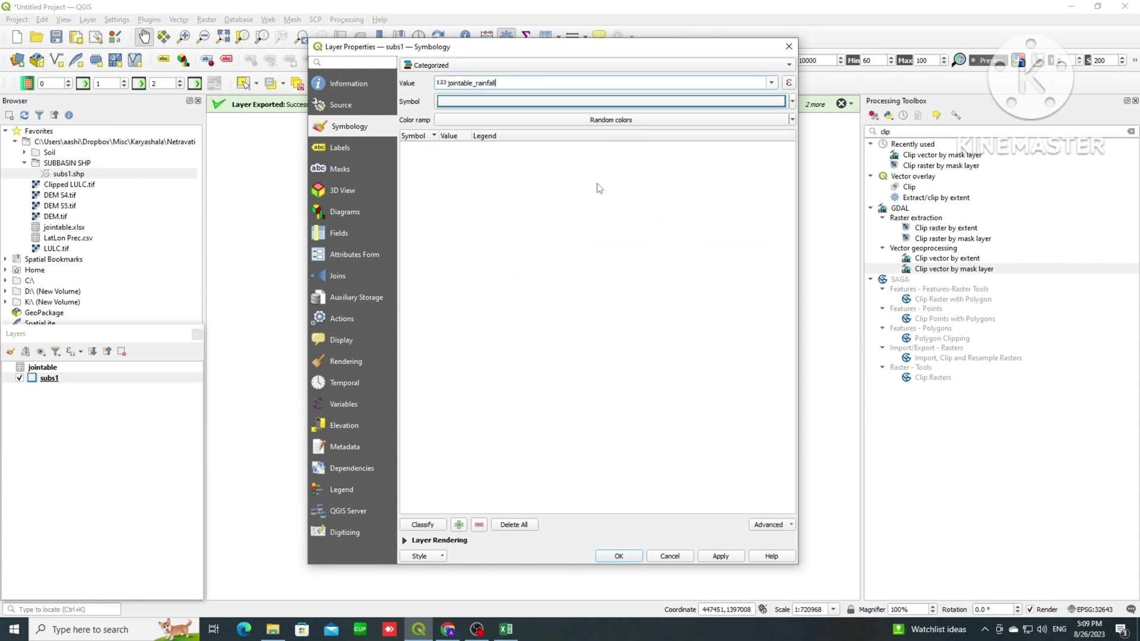
left_click(436, 525)
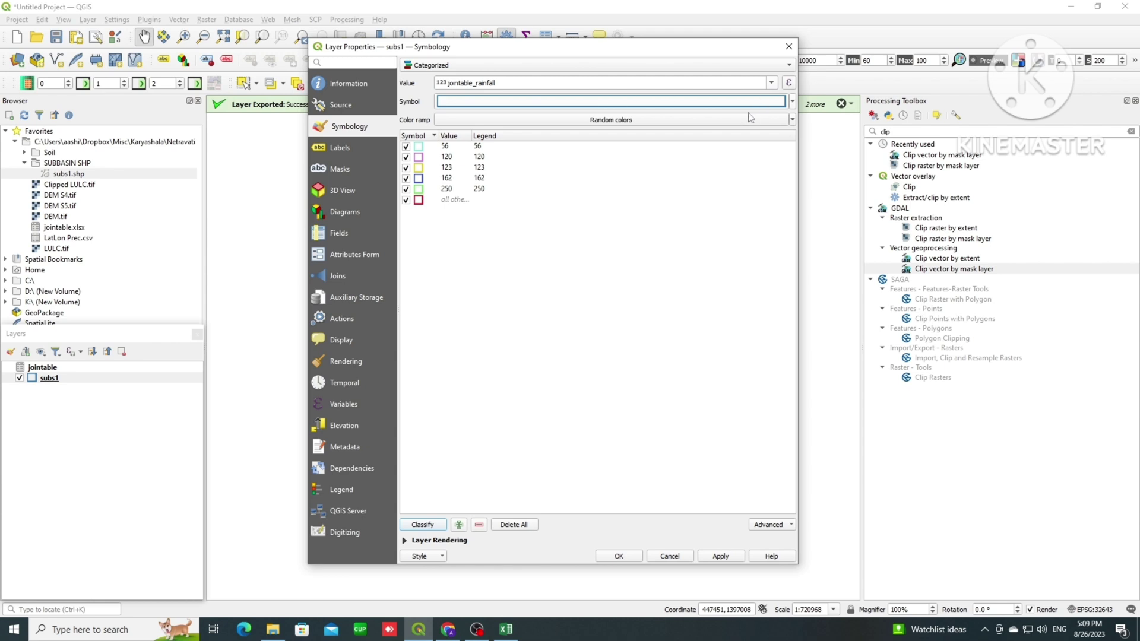
Step: Apply the outline-only rainfall categories to subs1 and hide the category for all other values
left_click(793, 102)
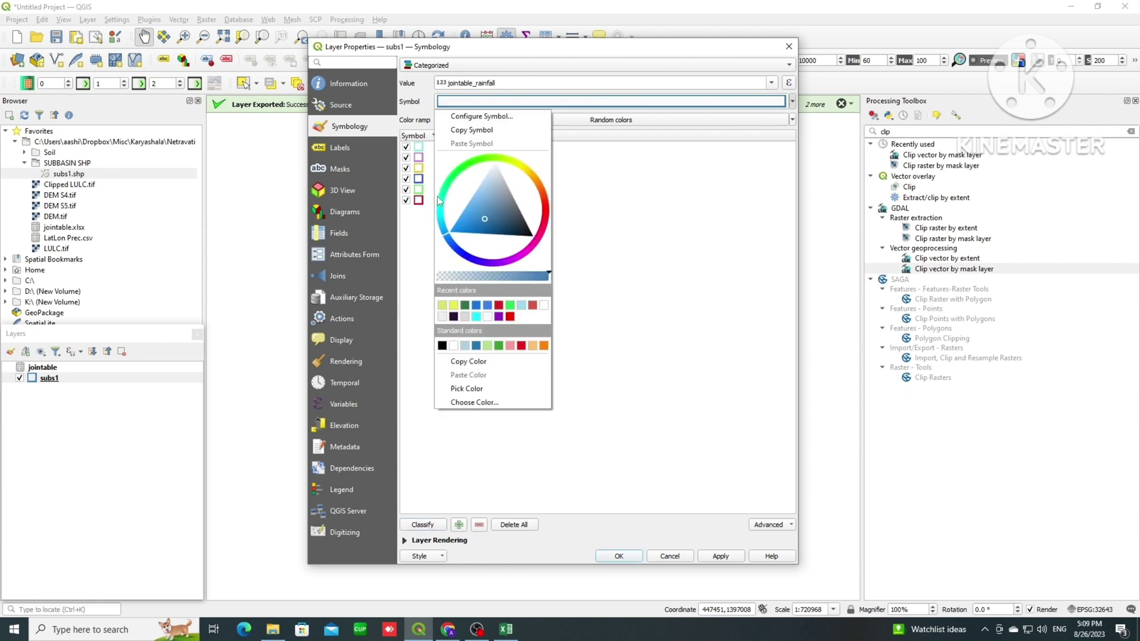
left_click(593, 312)
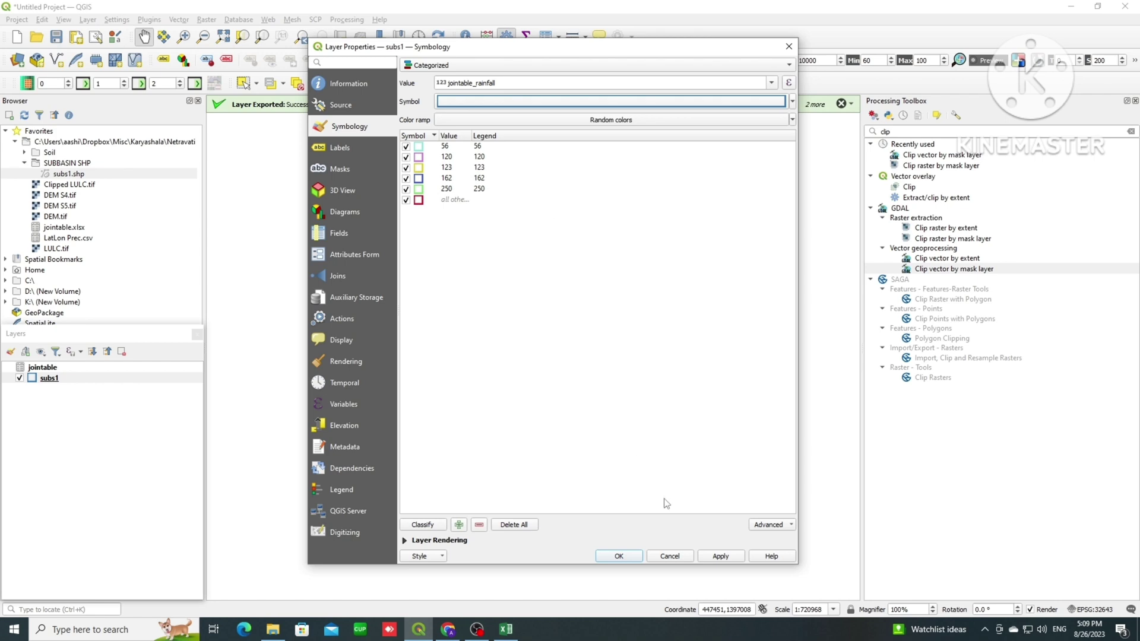
left_click(720, 556)
left_click(619, 556)
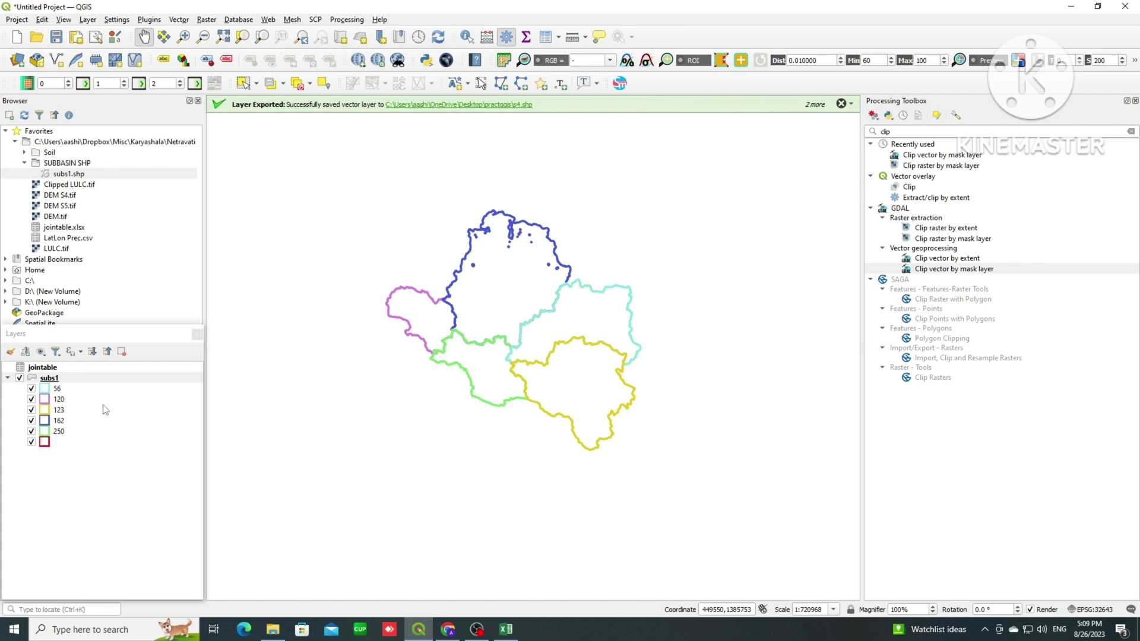
left_click(32, 442)
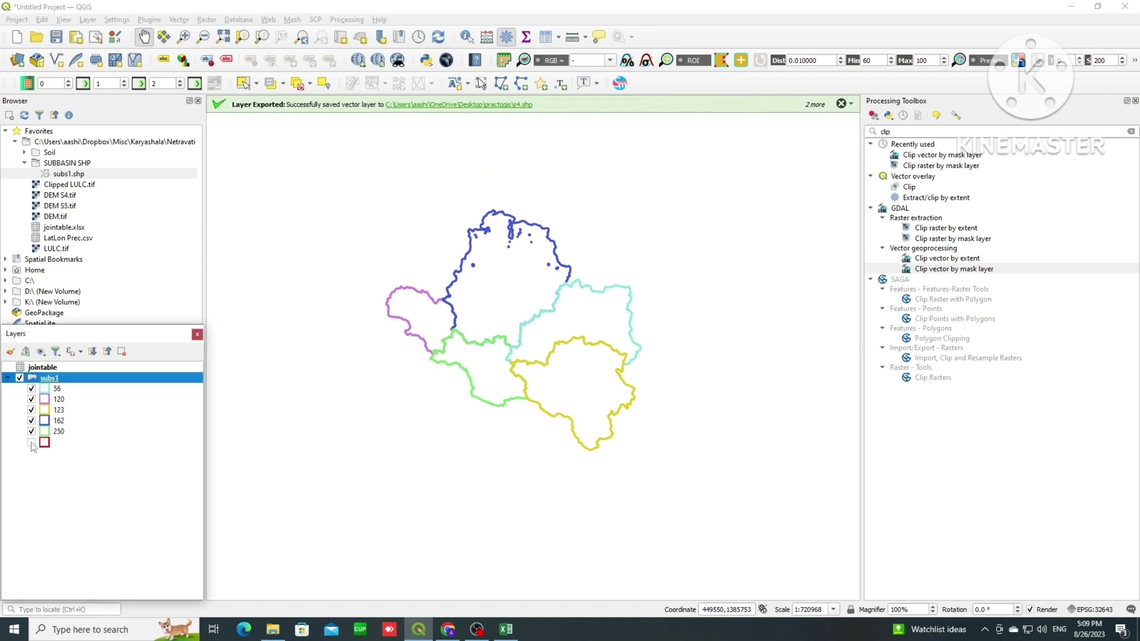
Step: Change the subs1 symbology to Single Symbol with a Simple Fill symbol layer and apply it
right_click(54, 383)
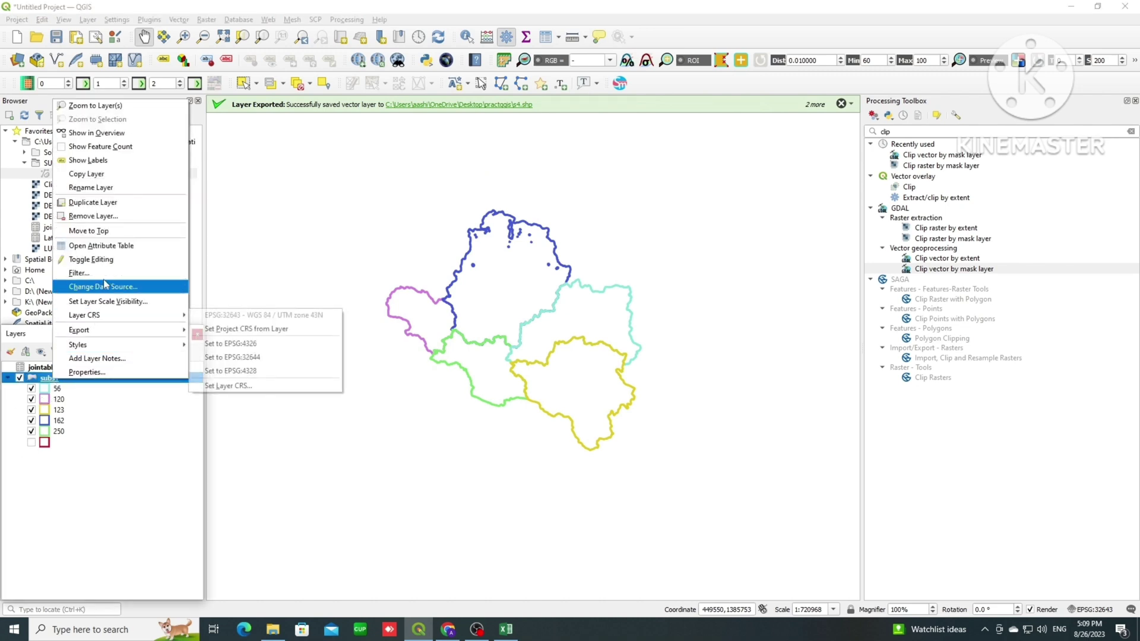
left_click(94, 373)
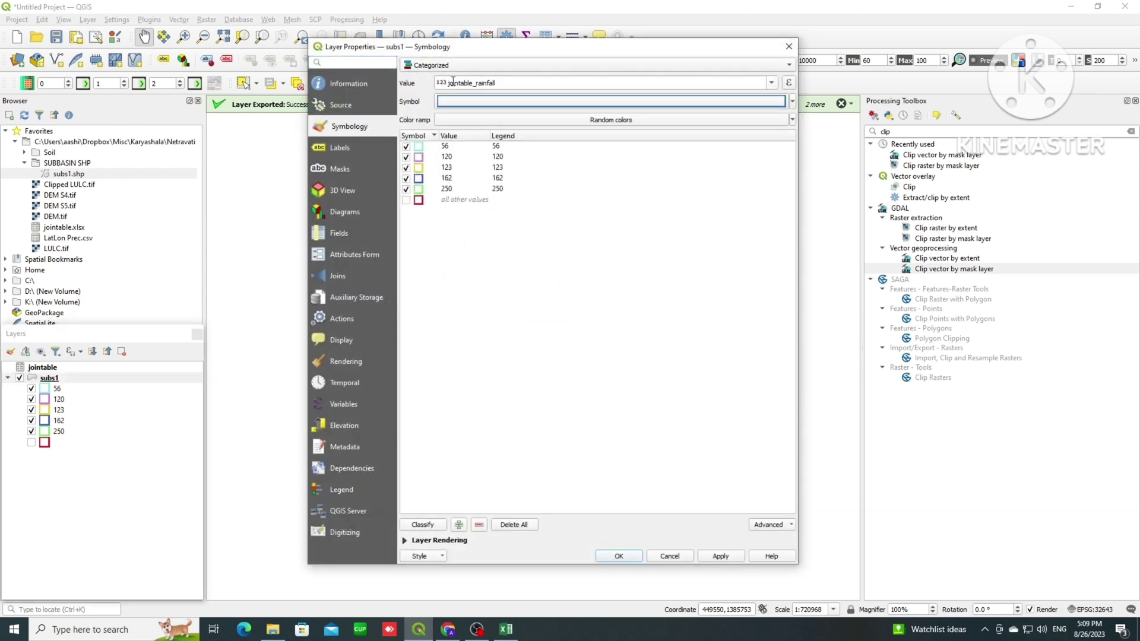
left_click(472, 66)
left_click(475, 52)
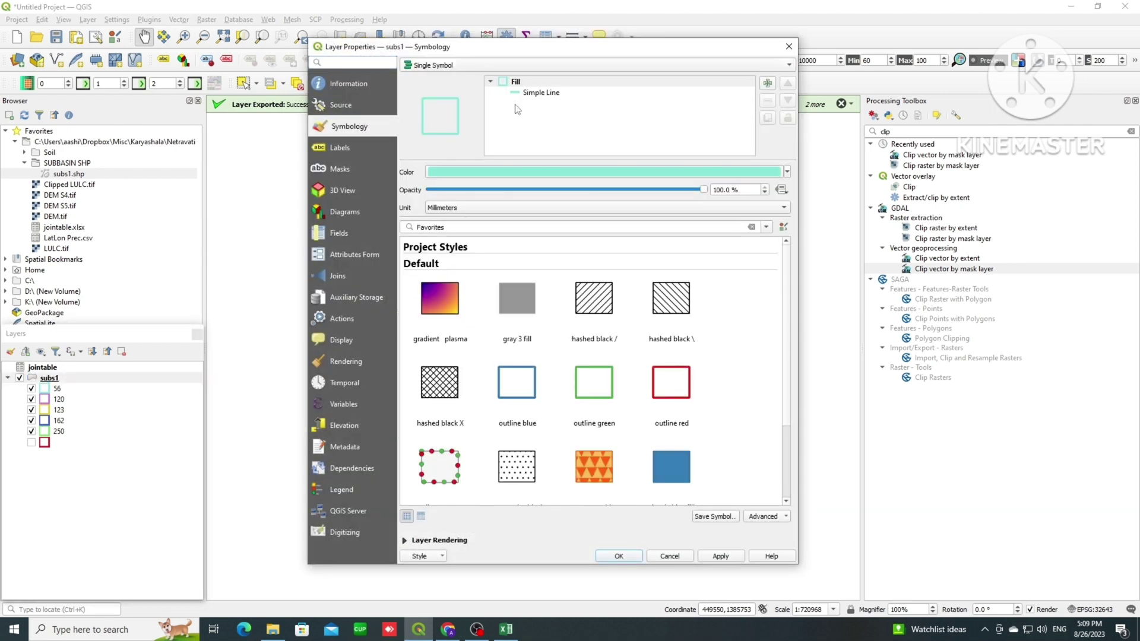
left_click(508, 88)
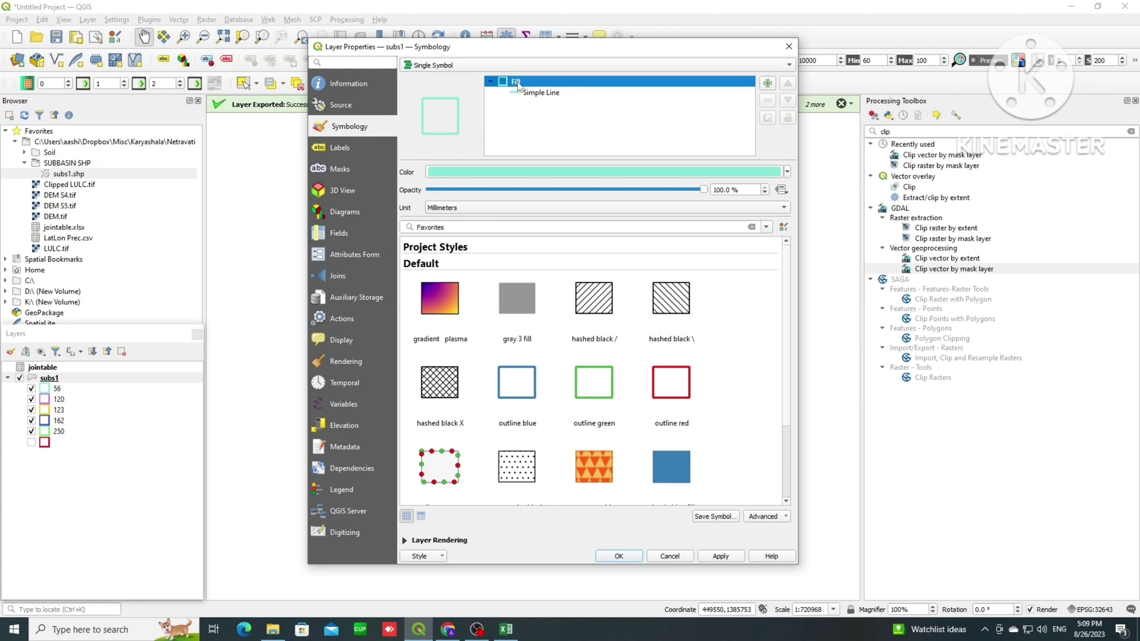
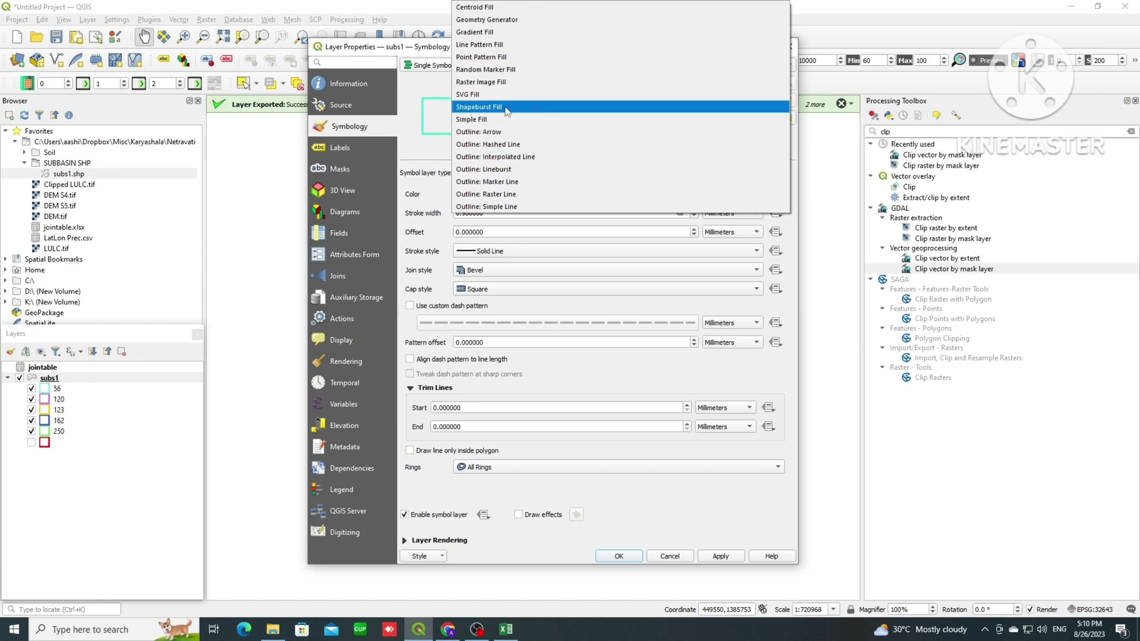
left_click(505, 119)
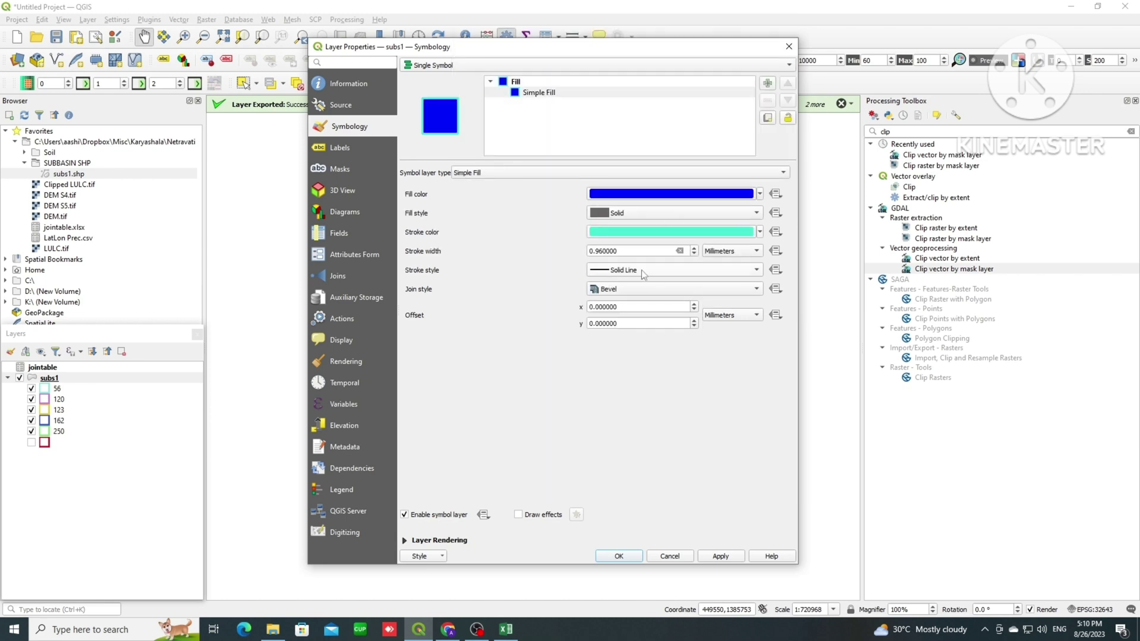
left_click(721, 556)
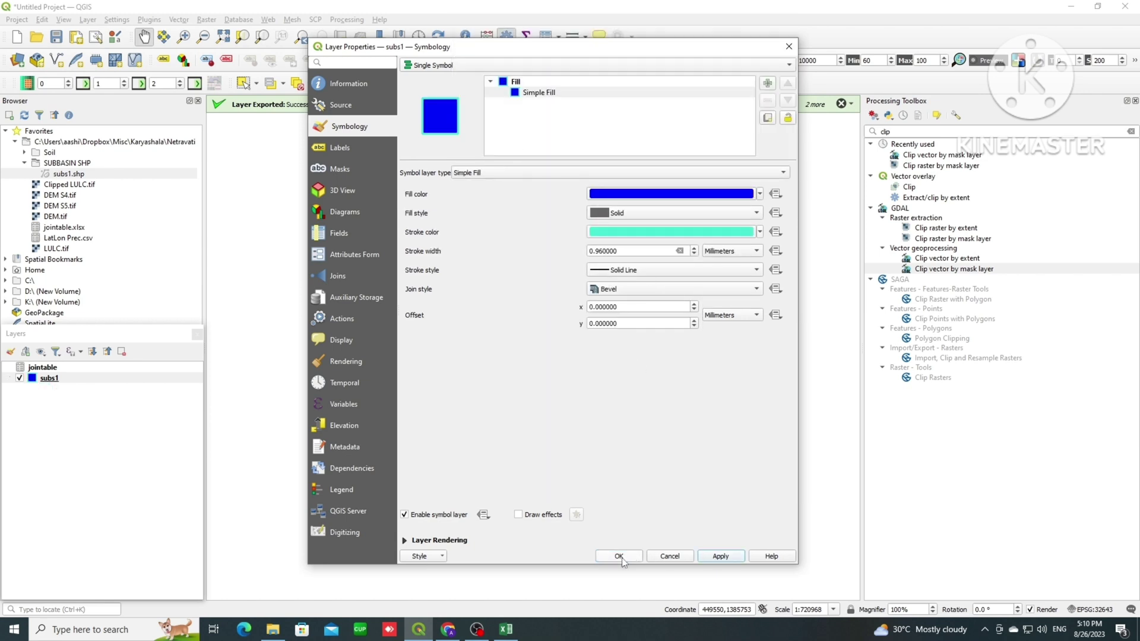
Step: Set the stroke color of the subs1 simple fill to near-black
left_click(453, 68)
left_click(468, 372)
left_click(596, 232)
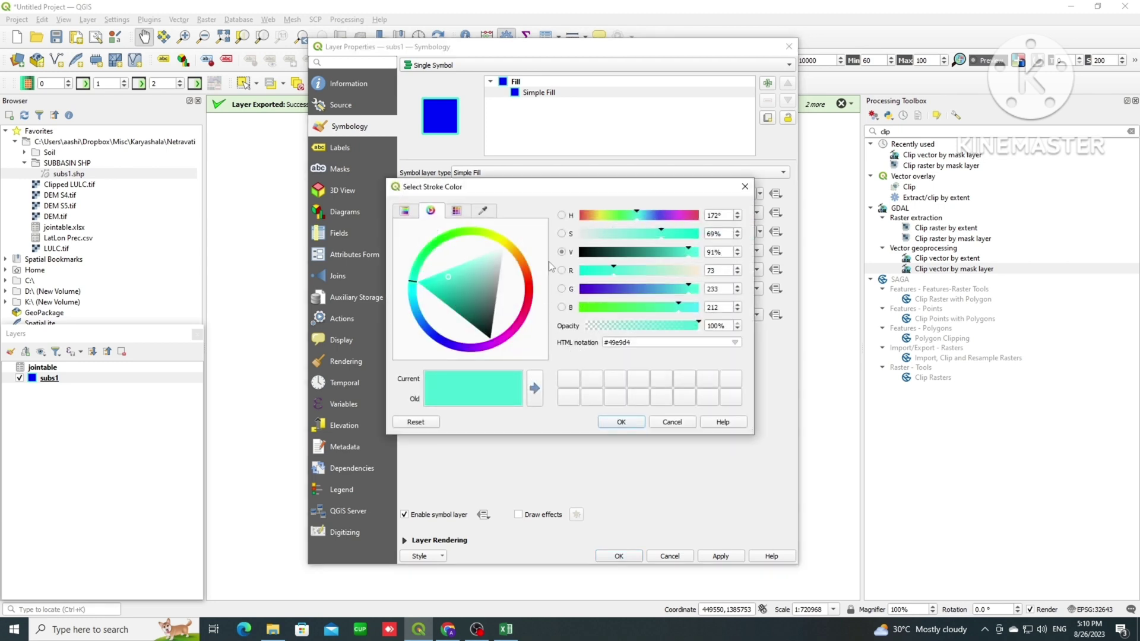
left_click(487, 334)
left_click(621, 422)
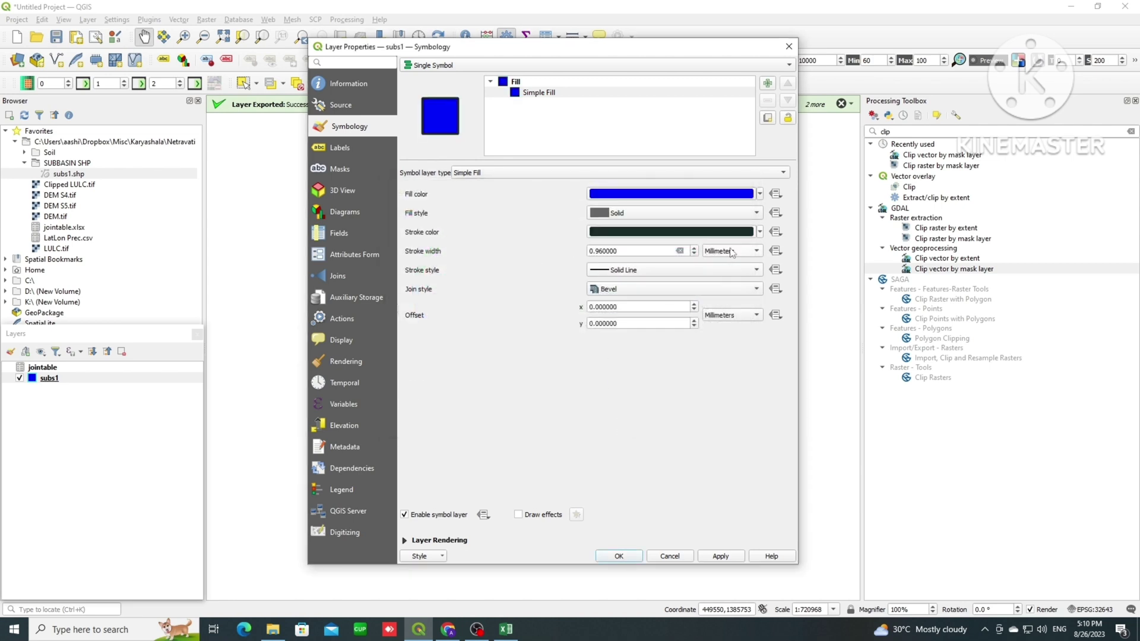
left_click(760, 232)
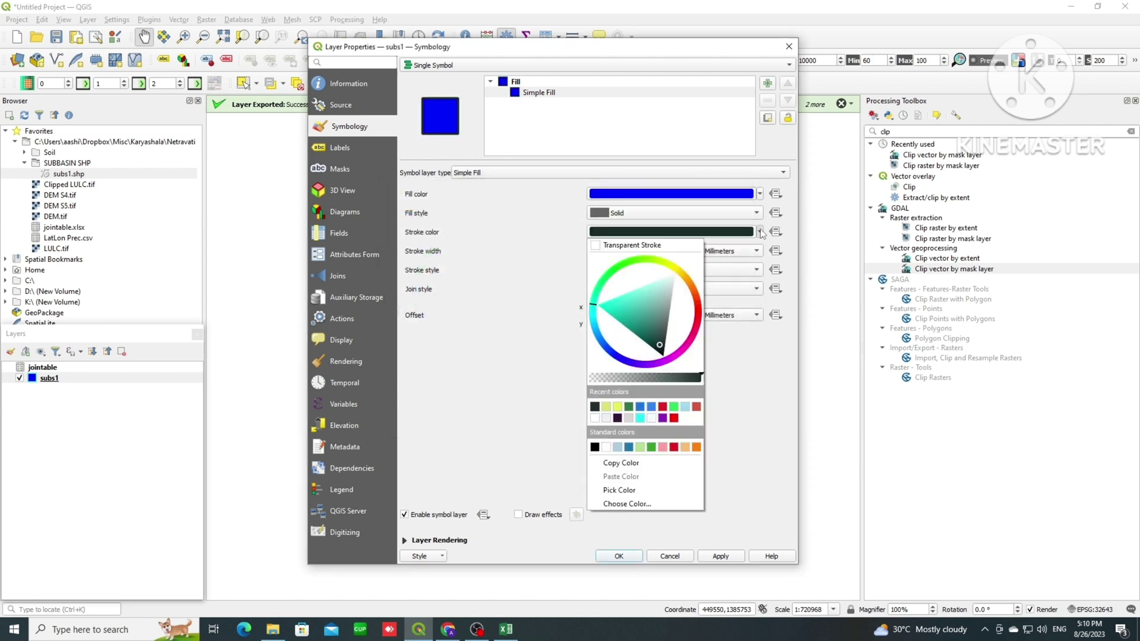
left_click(761, 232)
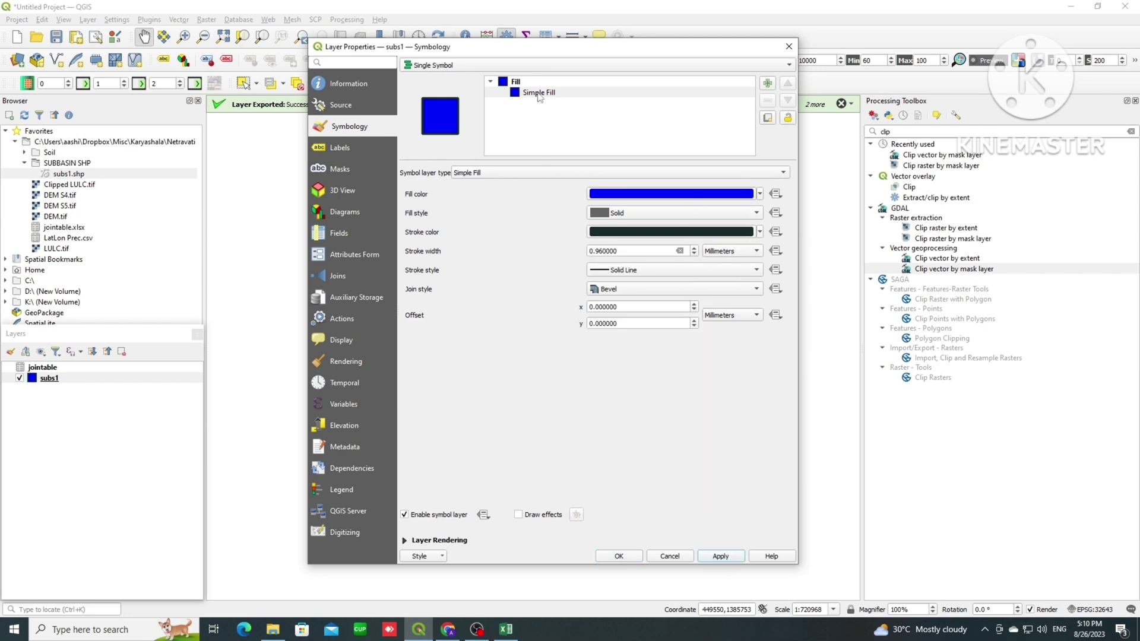
Step: Categorize the filled subs1 layer by jointable_rainfall with random colors, leave all other values unchecked, and apply the symbology
left_click(613, 64)
left_click(540, 77)
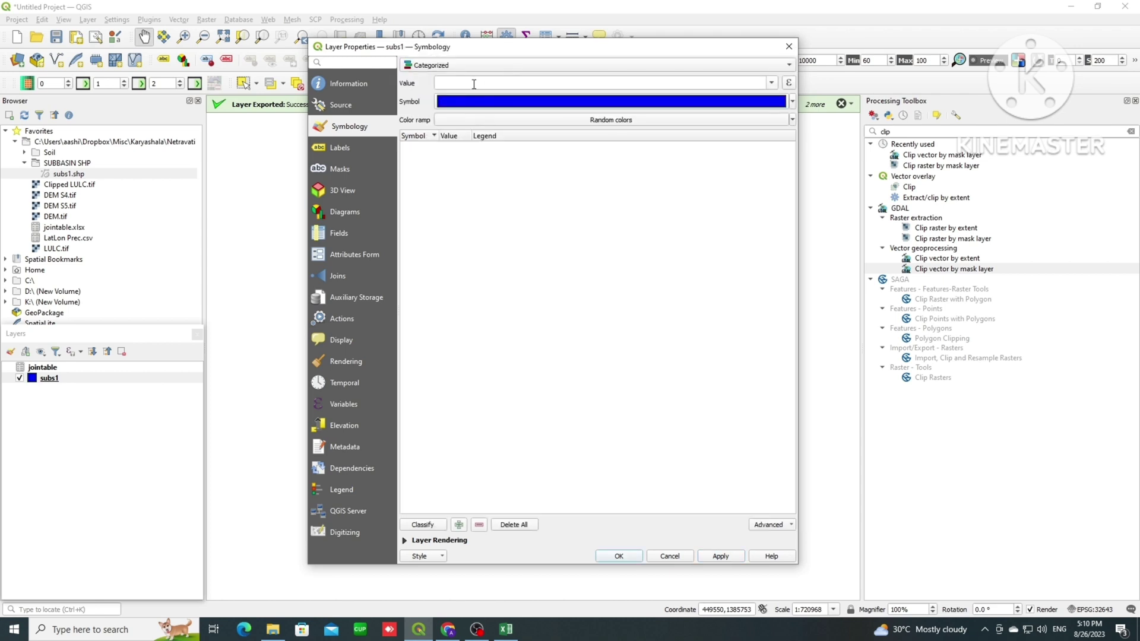
left_click(772, 82)
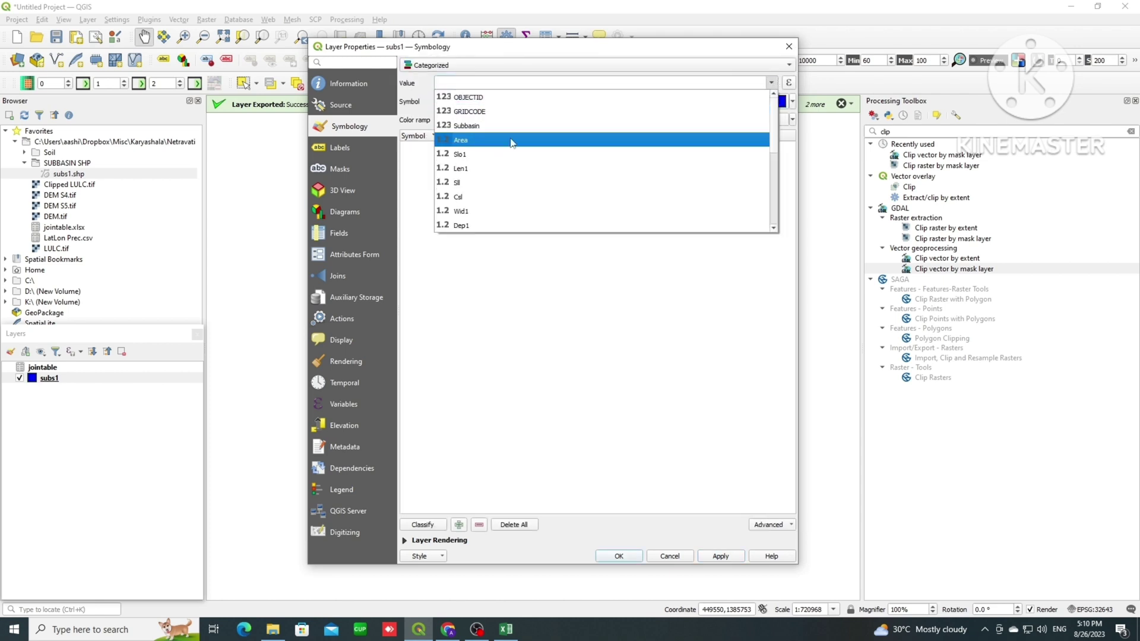
left_click(504, 196)
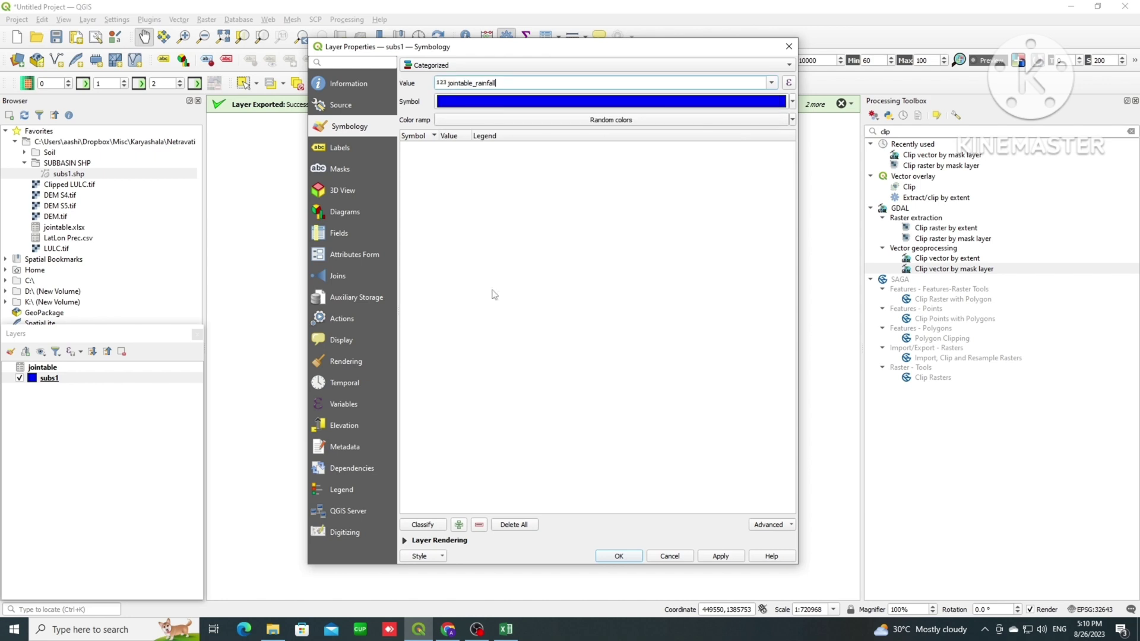
left_click(422, 525)
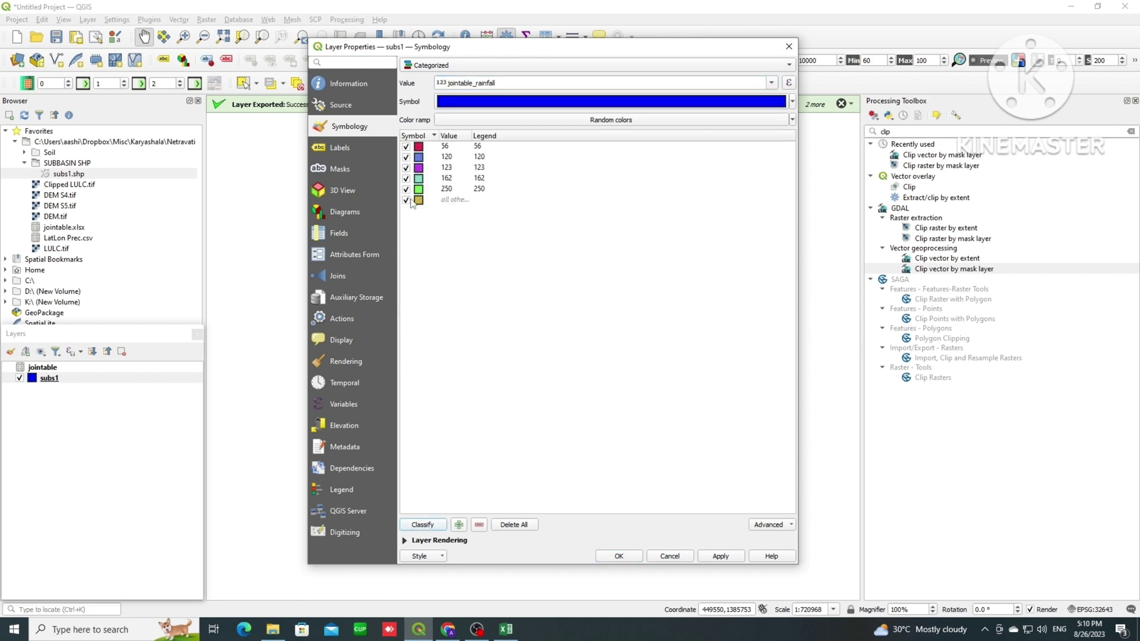
left_click(703, 560)
left_click(634, 557)
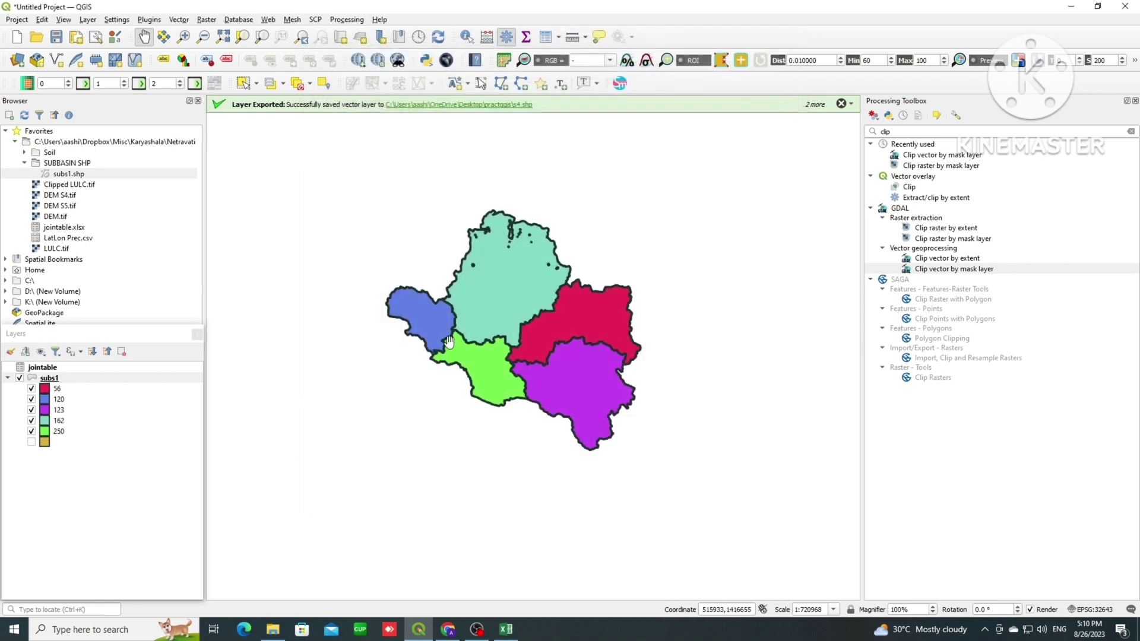
Step: Set the simple fill of the subs1 category 56 to stroke width 0 with a near-white stroke color, keeping the Solid fill style
double_click(44, 389)
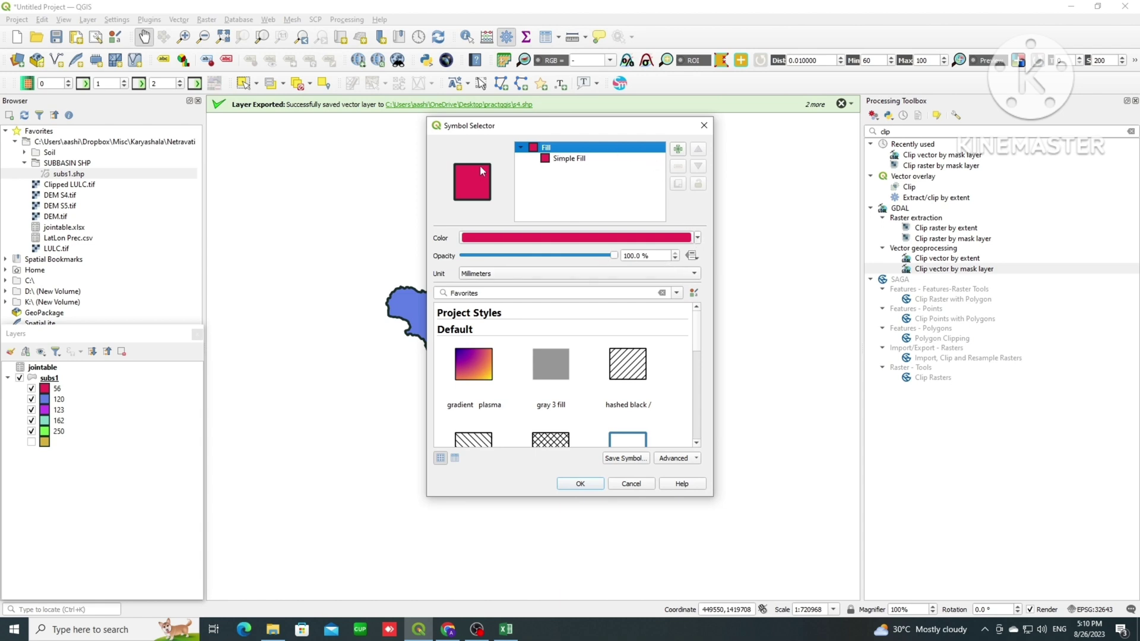
left_click(582, 163)
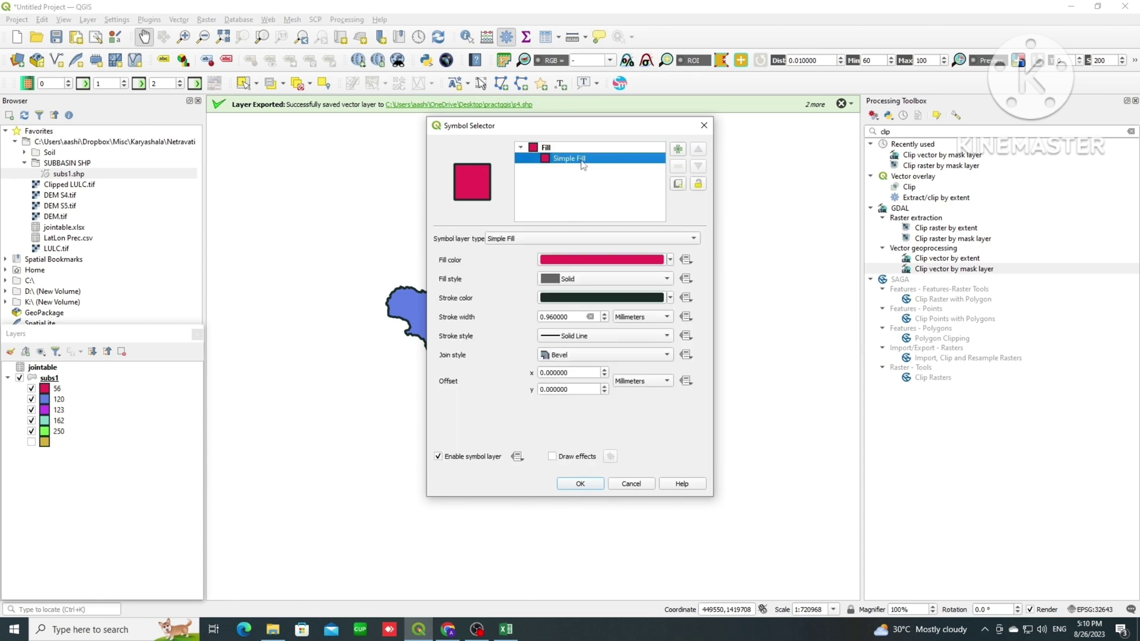
left_click(590, 317)
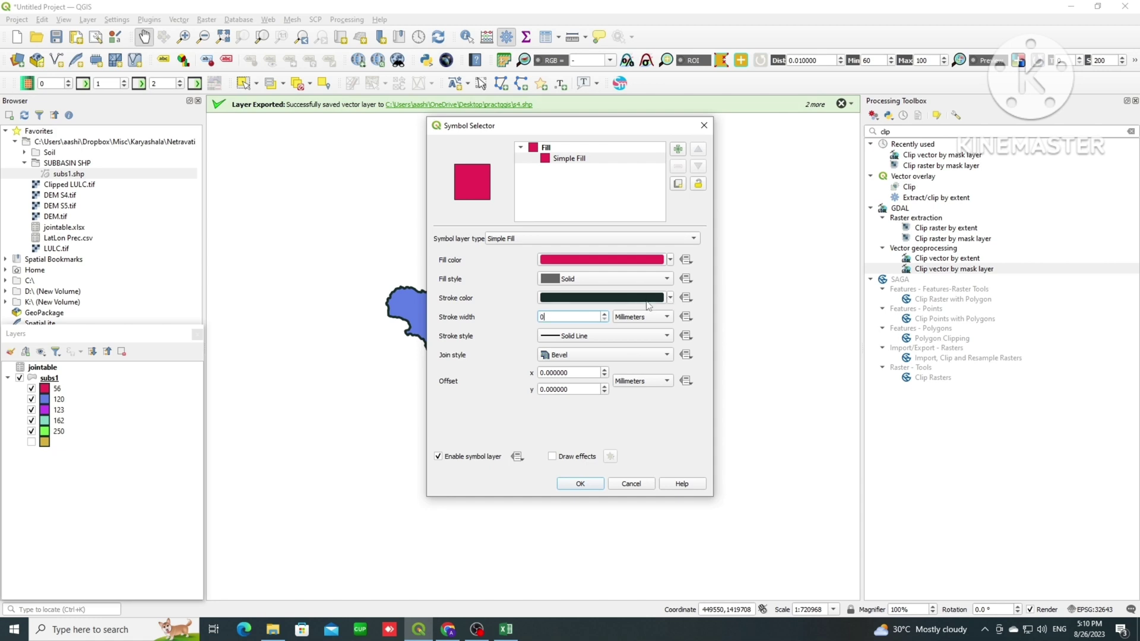
left_click(671, 298)
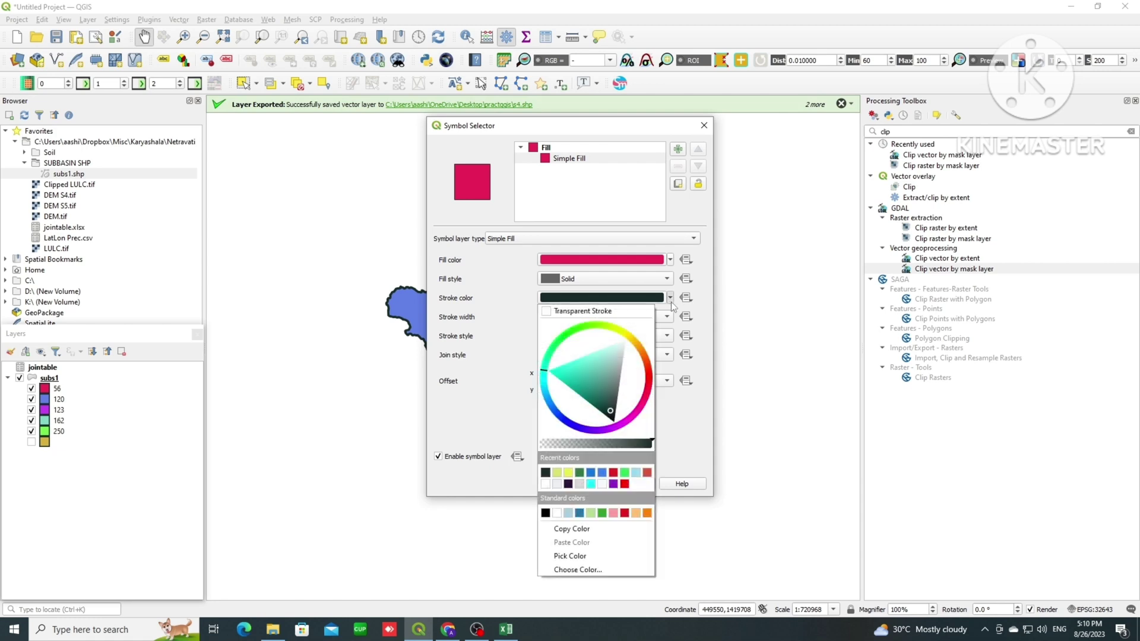
left_click(624, 346)
left_click(503, 373)
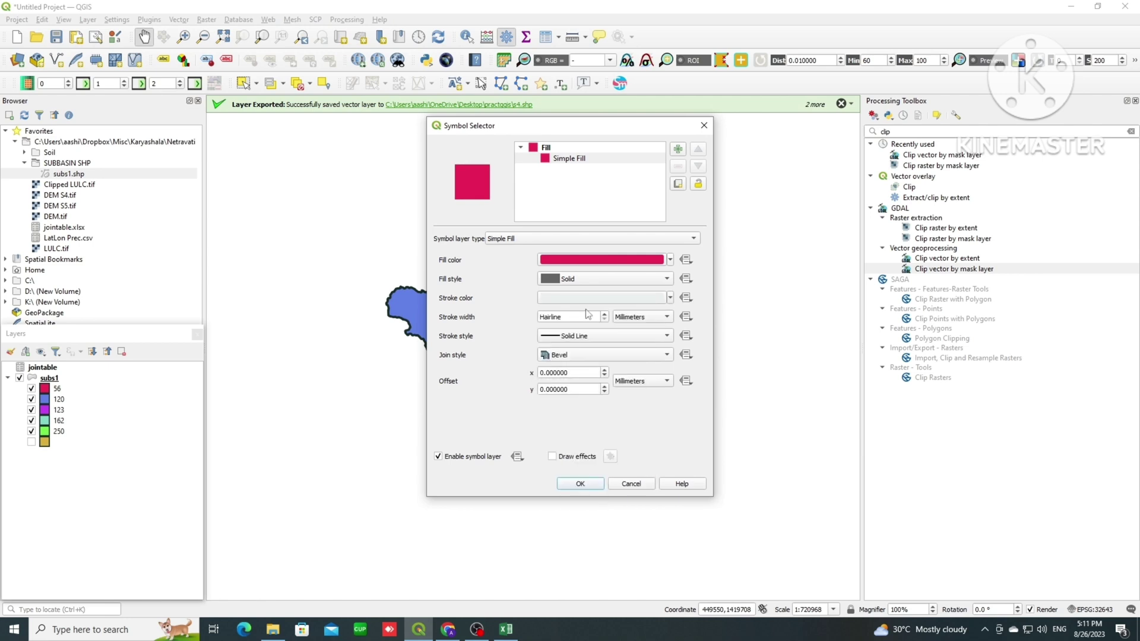
left_click(600, 281)
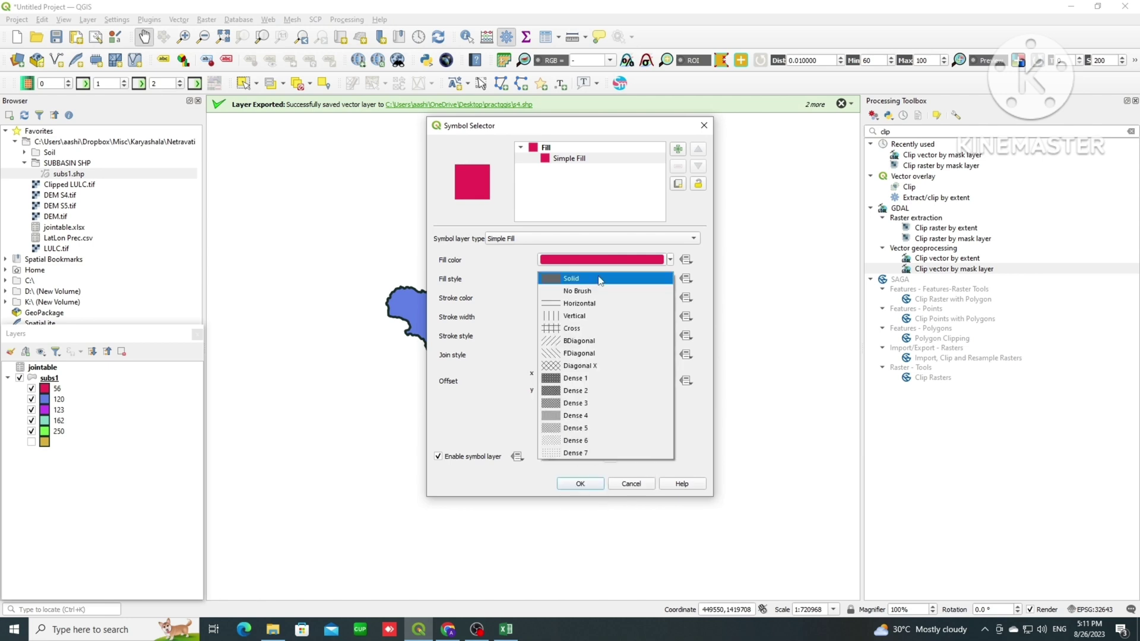
left_click(600, 279)
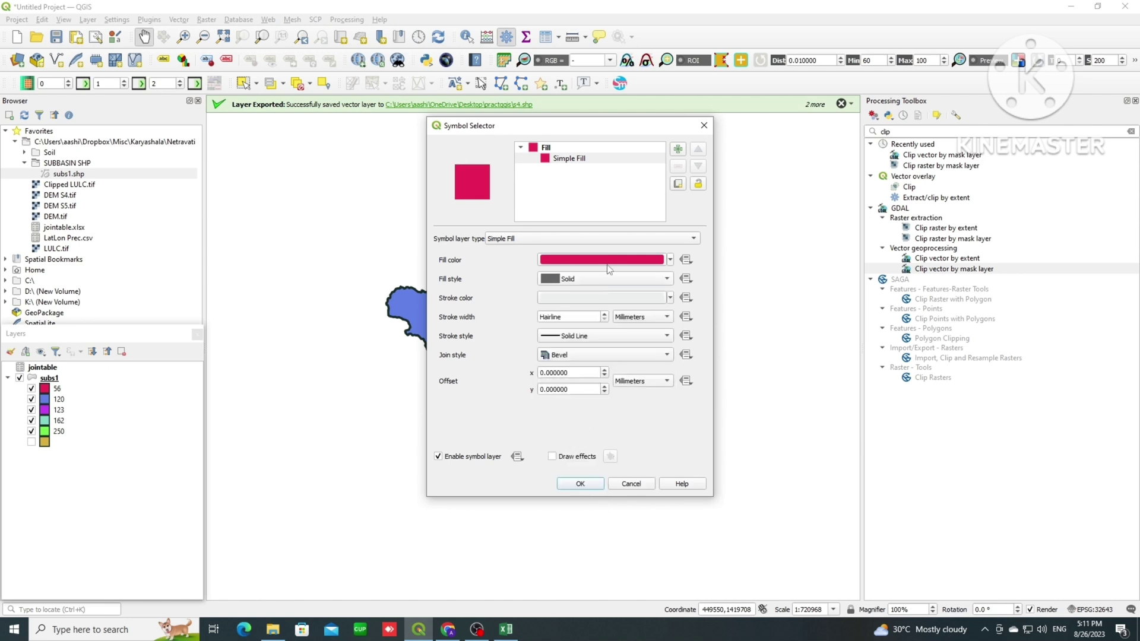
left_click(580, 484)
left_click_drag(256, 514, 414, 411)
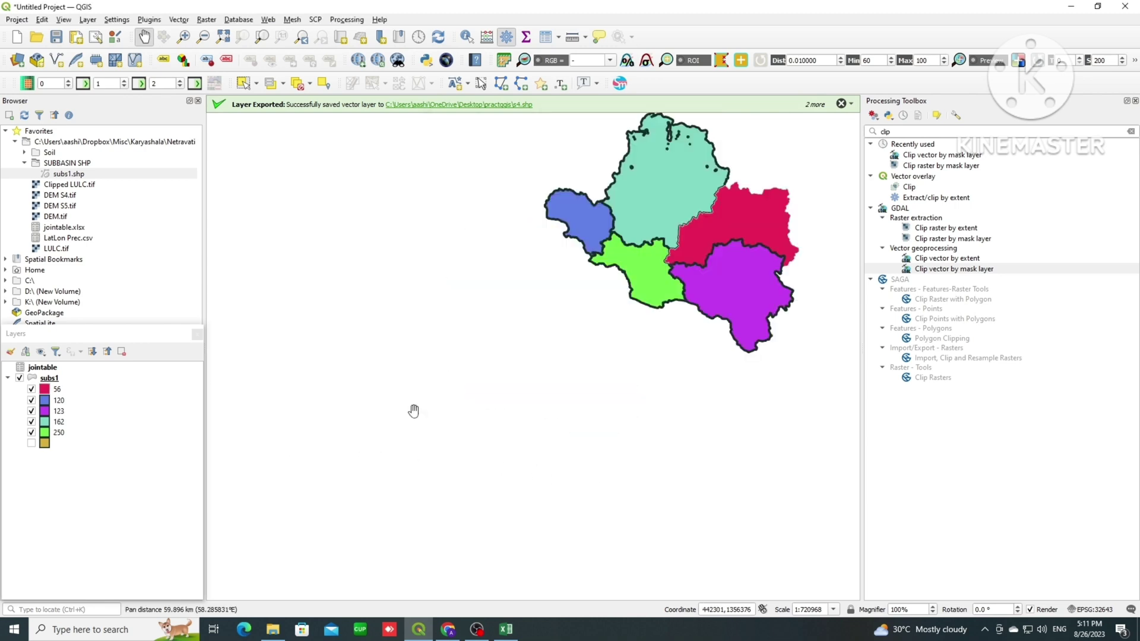
left_click_drag(636, 317, 538, 380)
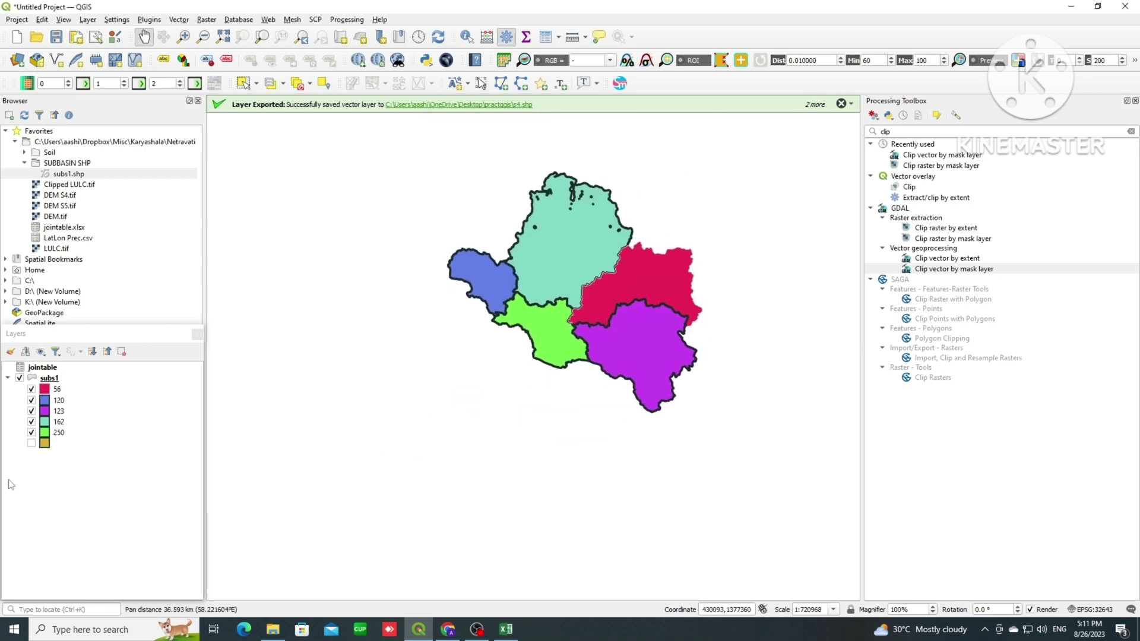
Step: Remove the outlines from all subs1 rainfall categories by setting the shared symbol's stroke width to 0 and stroke style to No Pen
left_click(47, 378)
right_click(47, 378)
key("Escape")
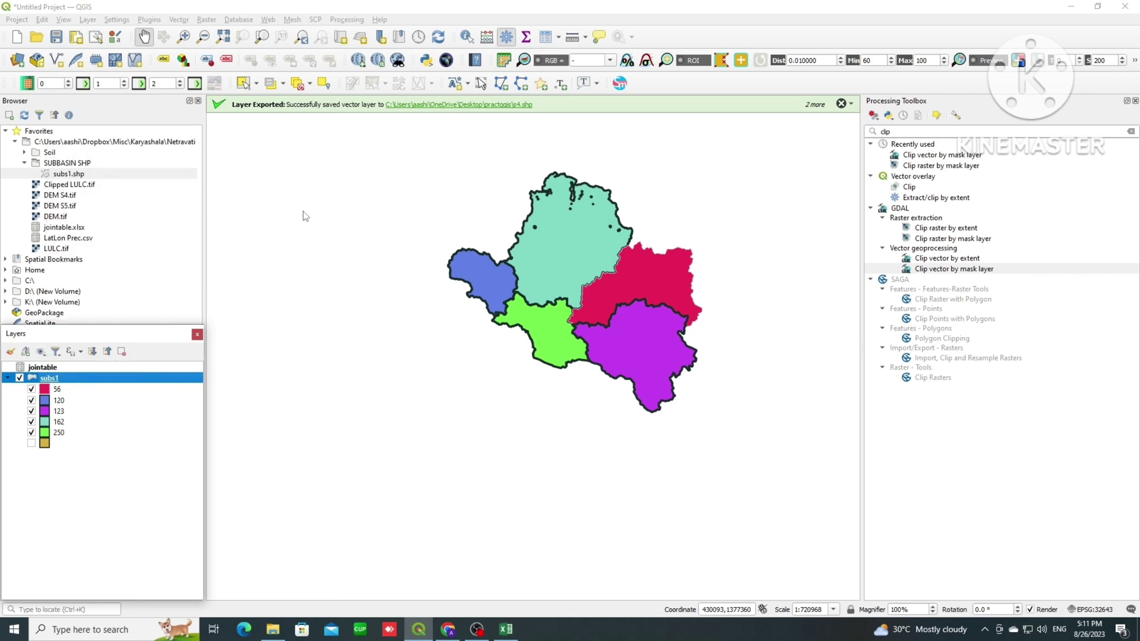
left_click(563, 101)
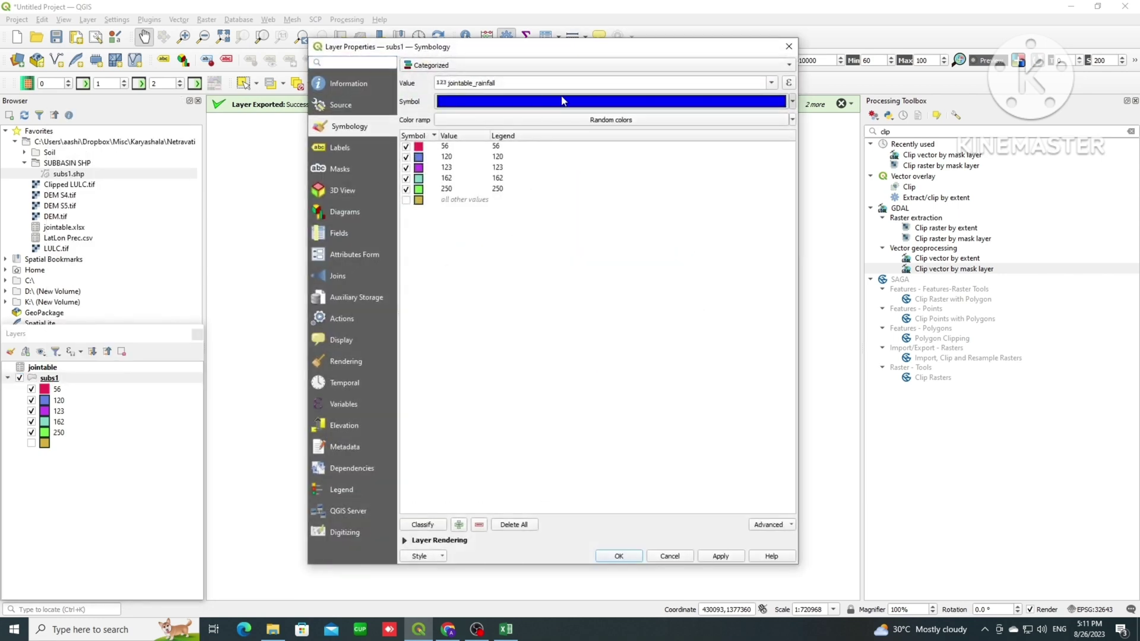
left_click(565, 159)
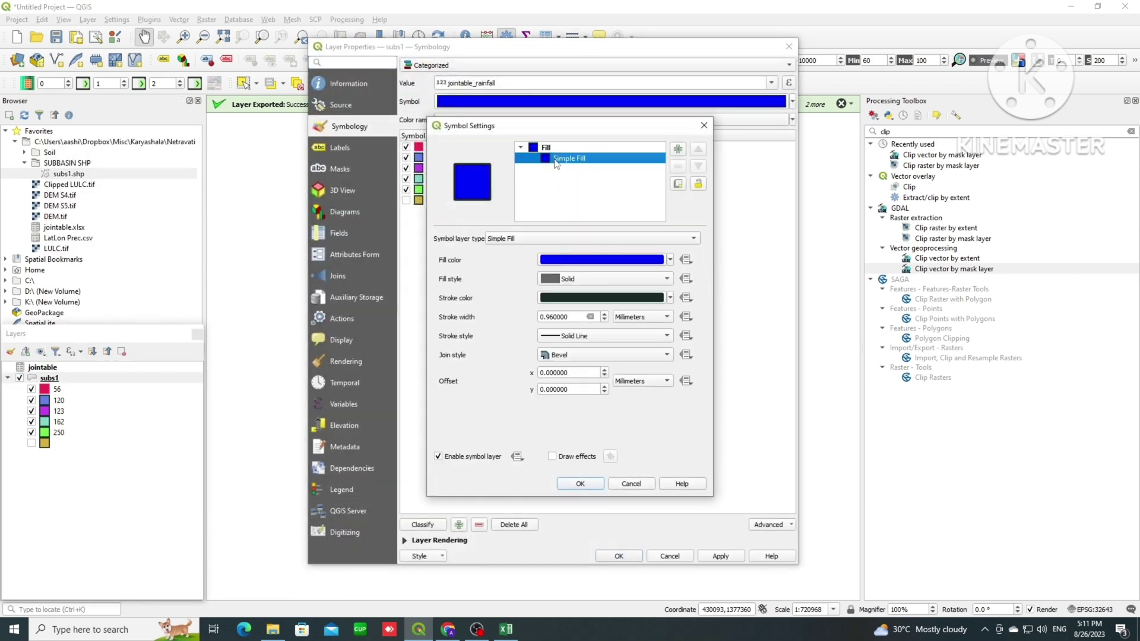
left_click_drag(575, 319, 519, 318)
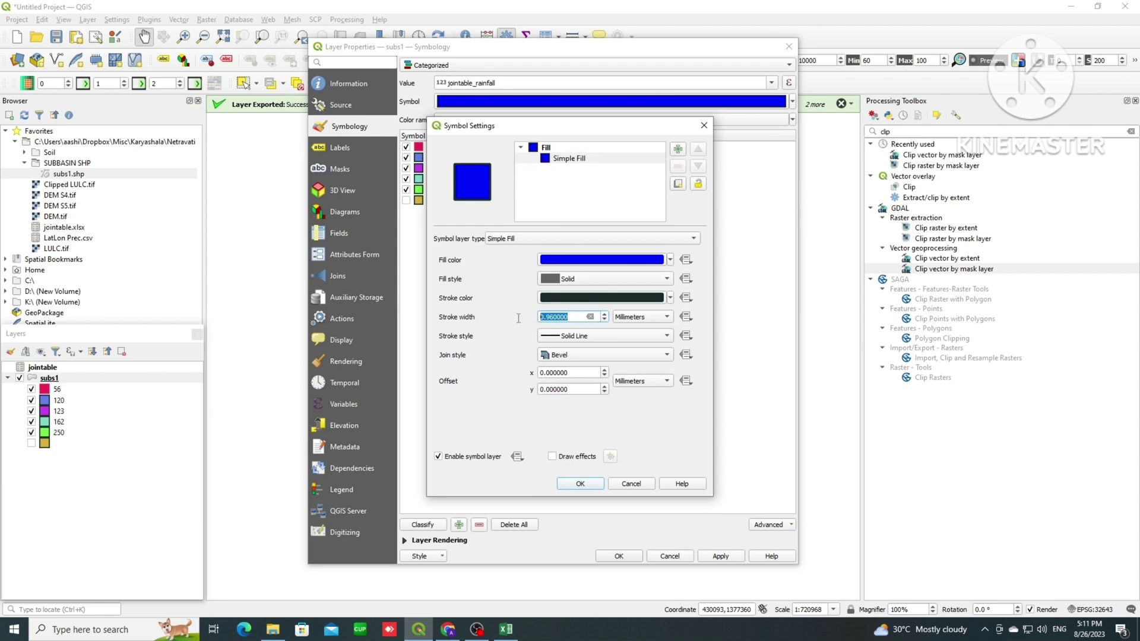
type("0")
left_click(641, 337)
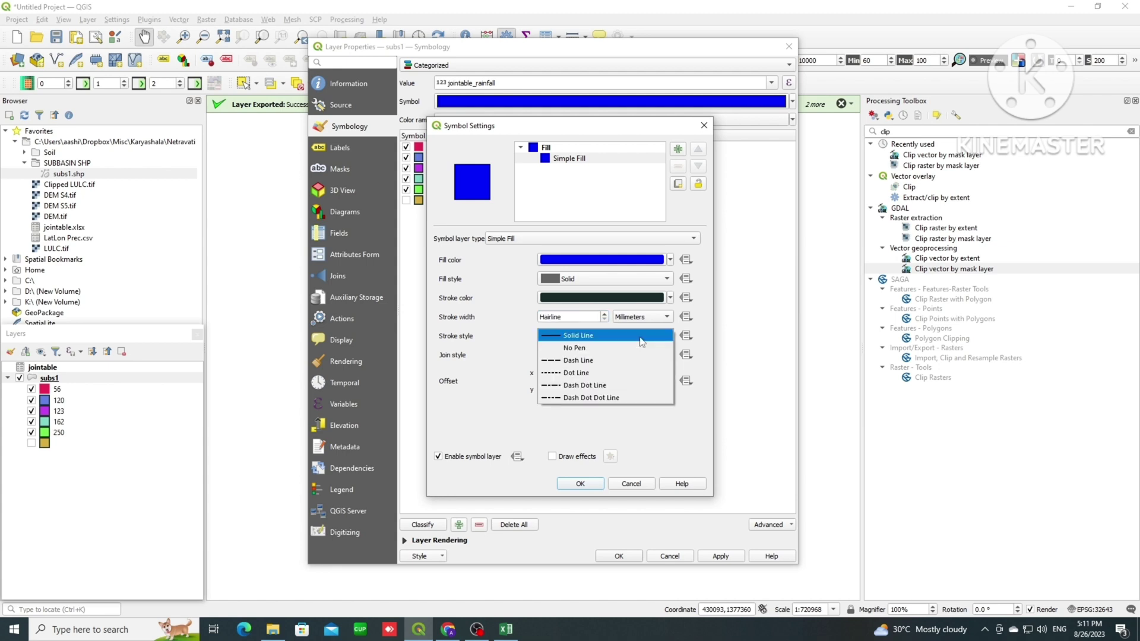
left_click(623, 348)
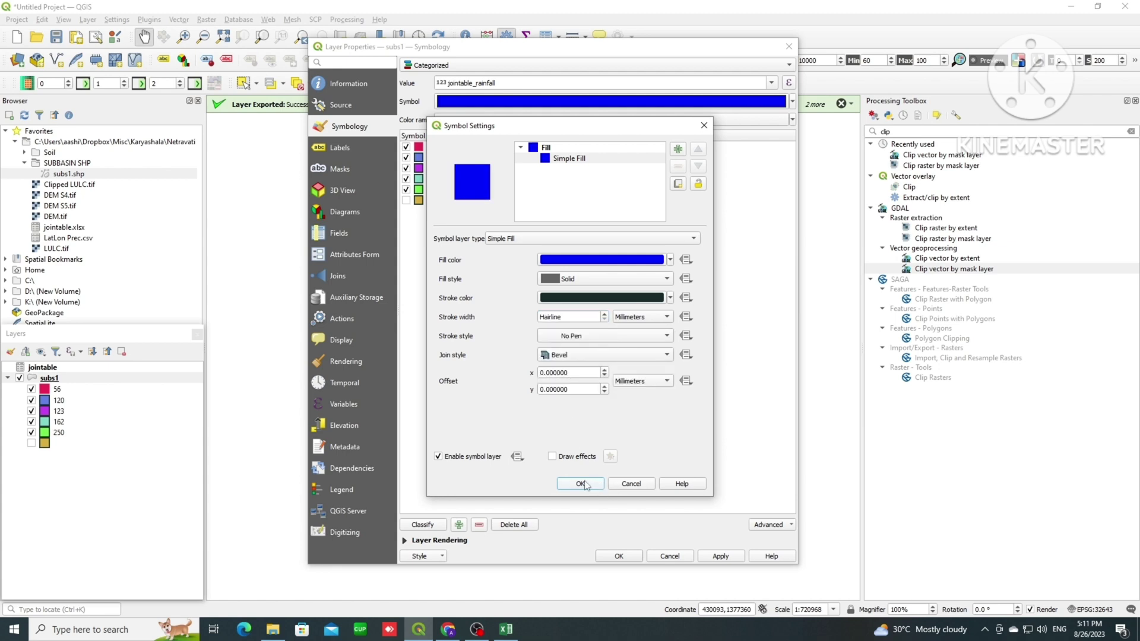
left_click(547, 317)
left_click(580, 483)
left_click(710, 558)
left_click(618, 556)
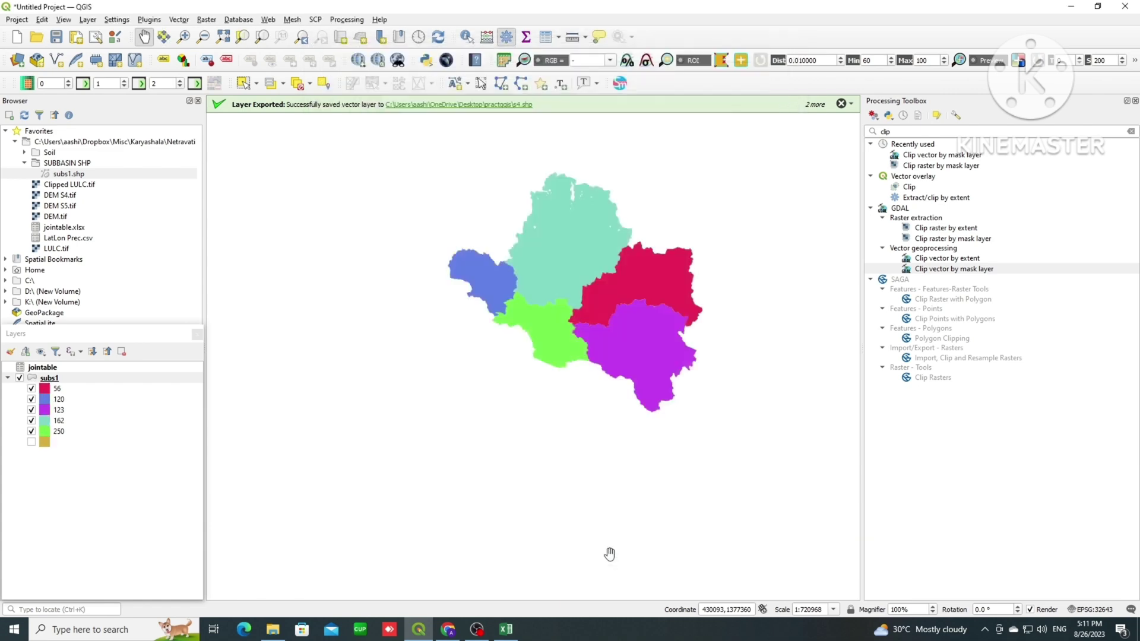
Step: Label the subs1 subbasins with Single Labels using the jointable_rainfall field
left_click_drag(620, 307, 587, 332)
scroll(531, 331, "up", 1)
scroll(531, 331, "down", 1)
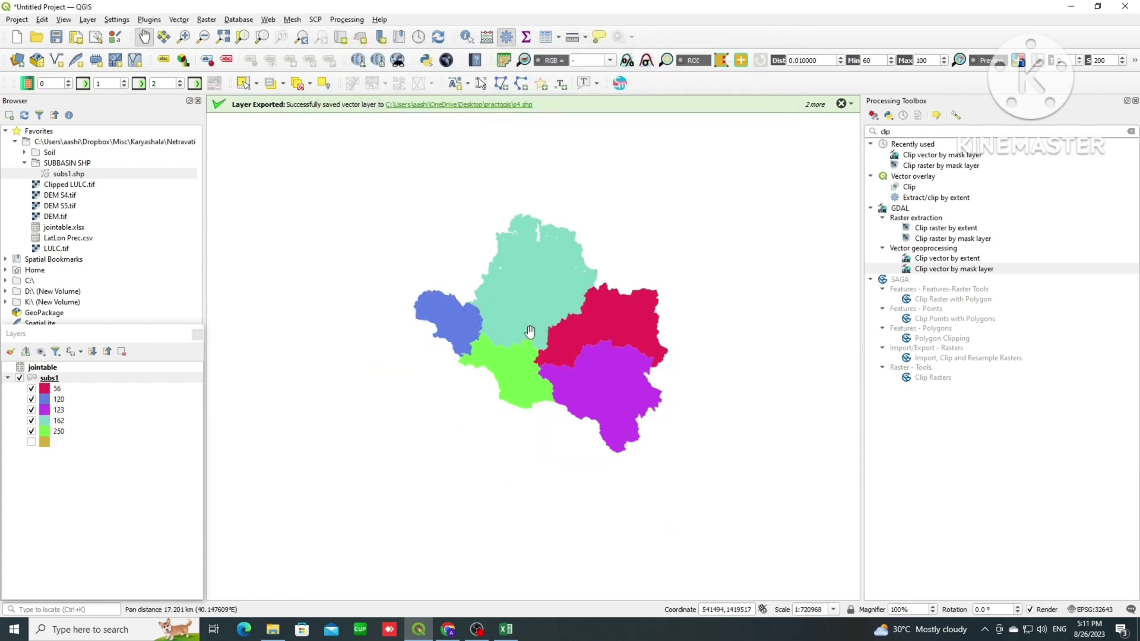
right_click(50, 378)
left_click(203, 279)
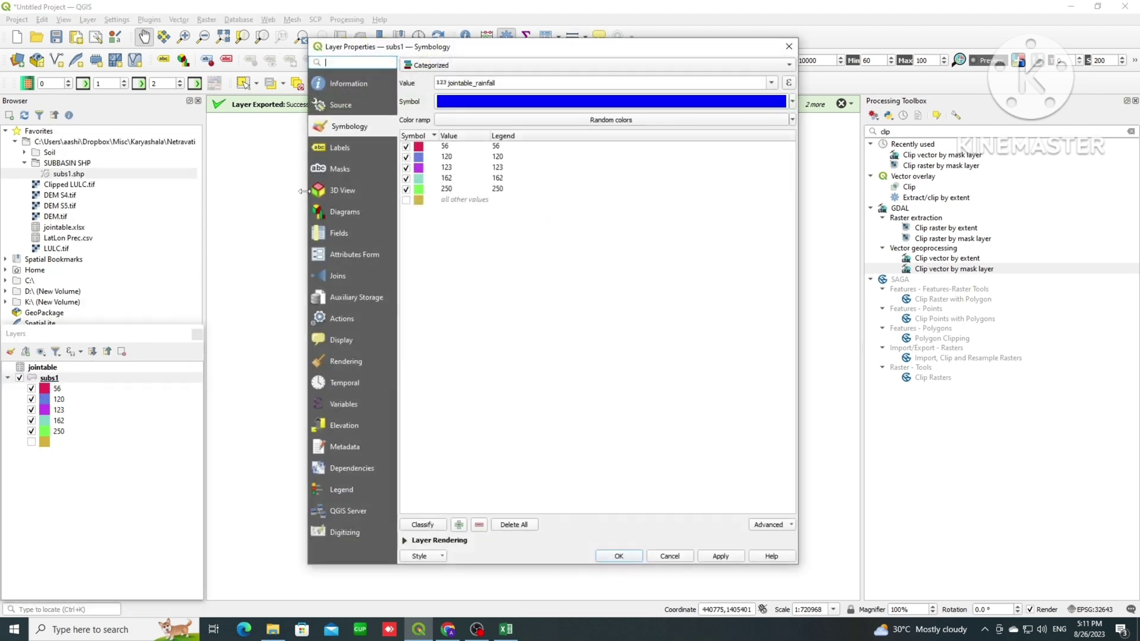
left_click(352, 148)
left_click(469, 64)
left_click(471, 82)
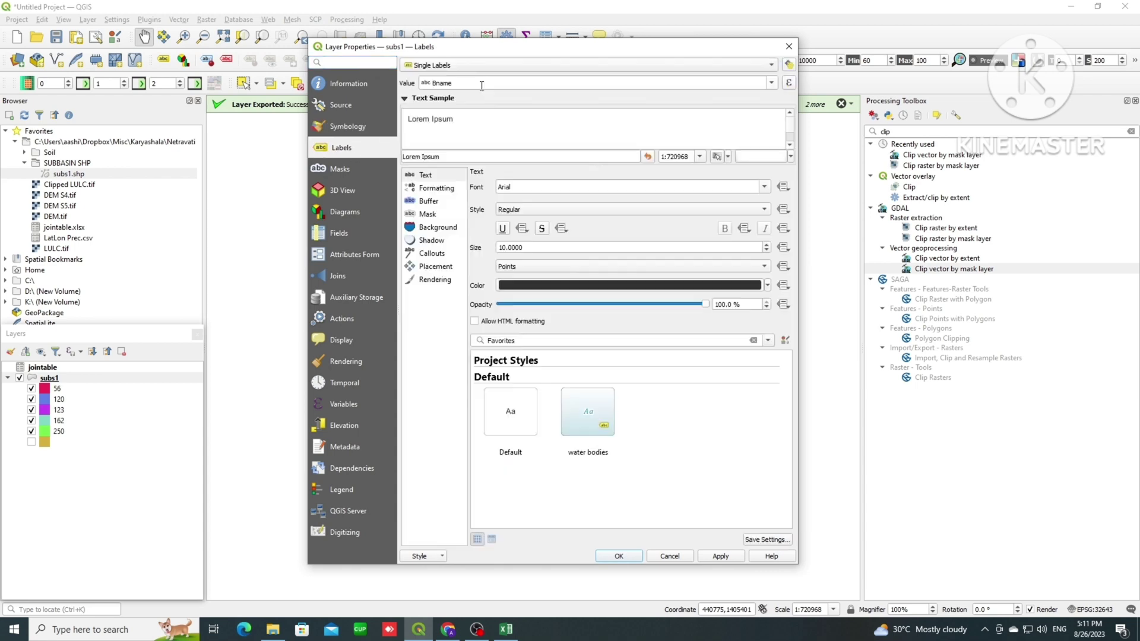
left_click(772, 84)
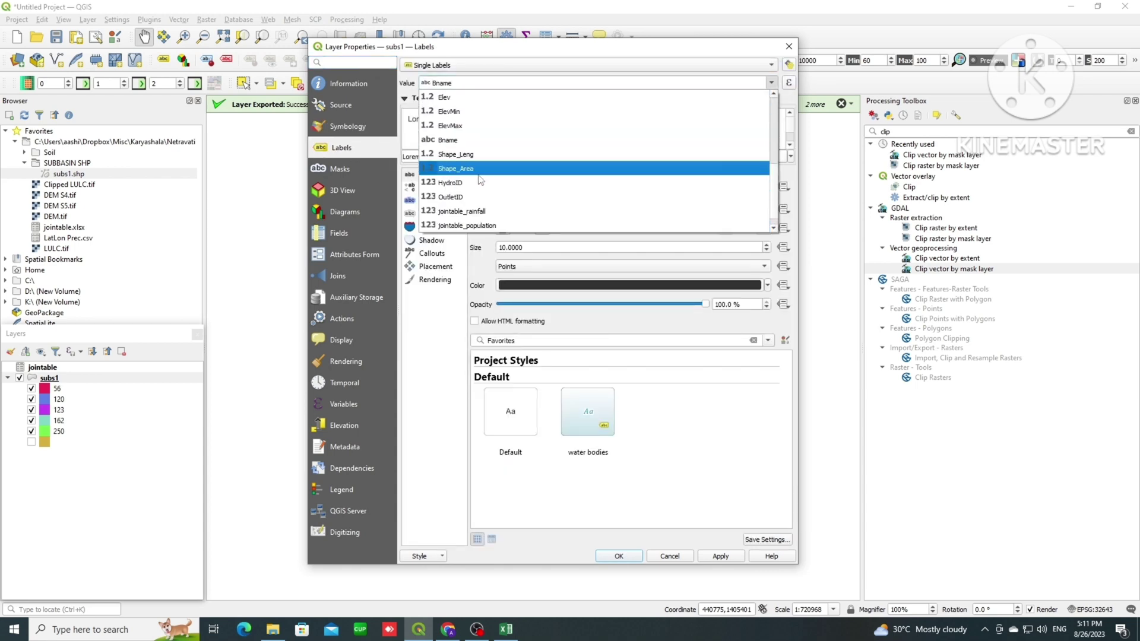
left_click(514, 213)
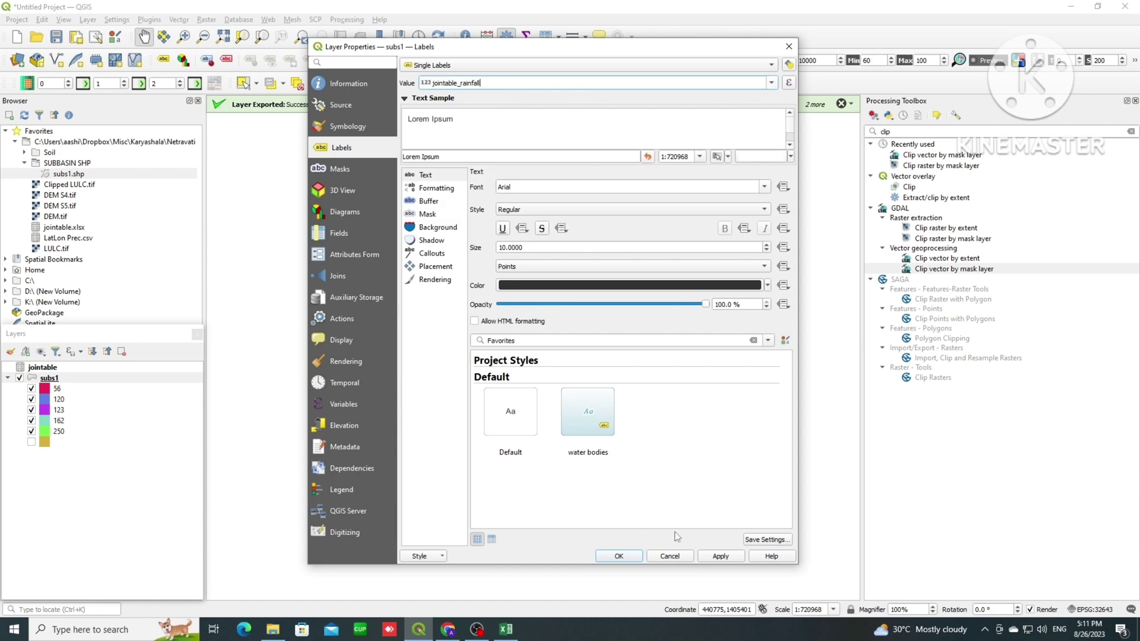
left_click(632, 553)
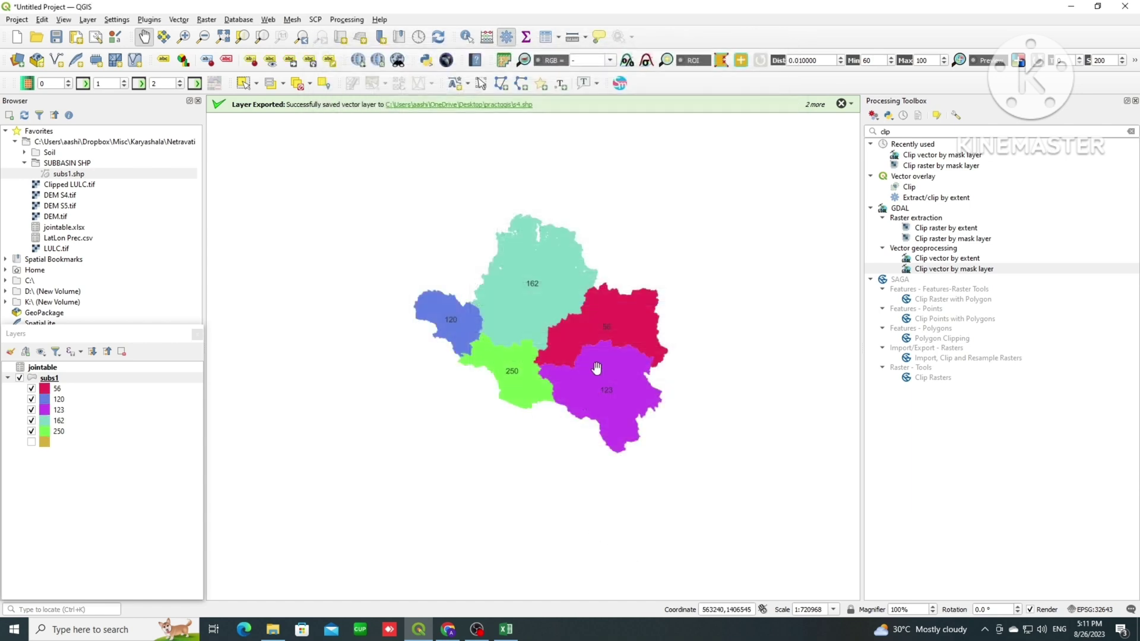
Step: Switch to the jointable workbook in Excel, check the rainfall values in B2:B6 against the map labels, and return to QGIS
left_click_drag(594, 579, 570, 582)
left_click(515, 637)
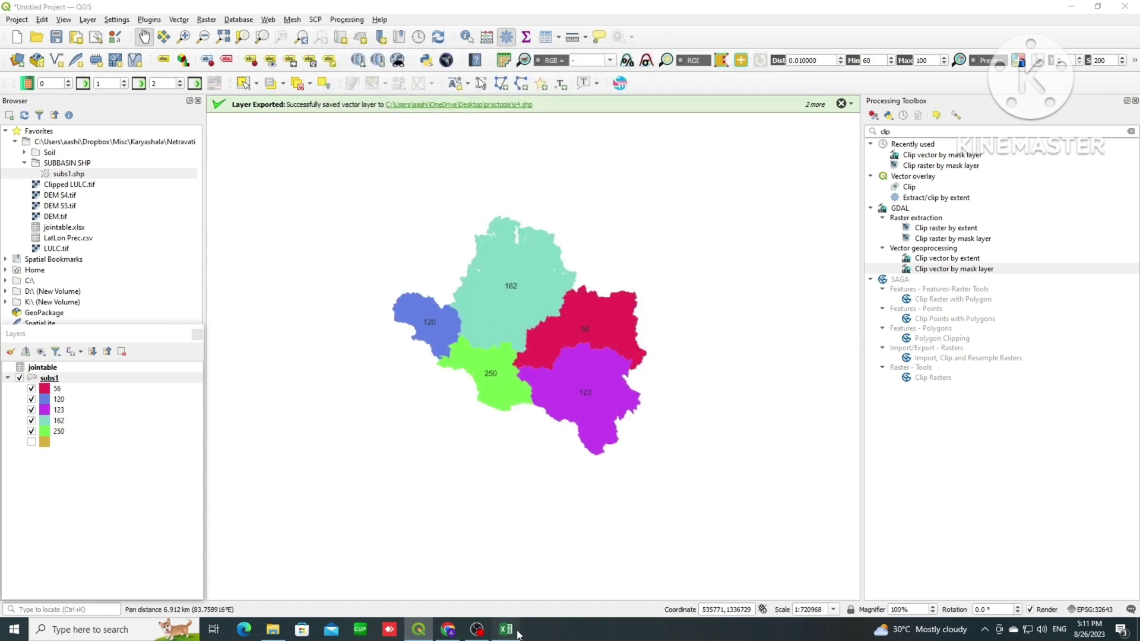
left_click_drag(73, 148, 73, 195)
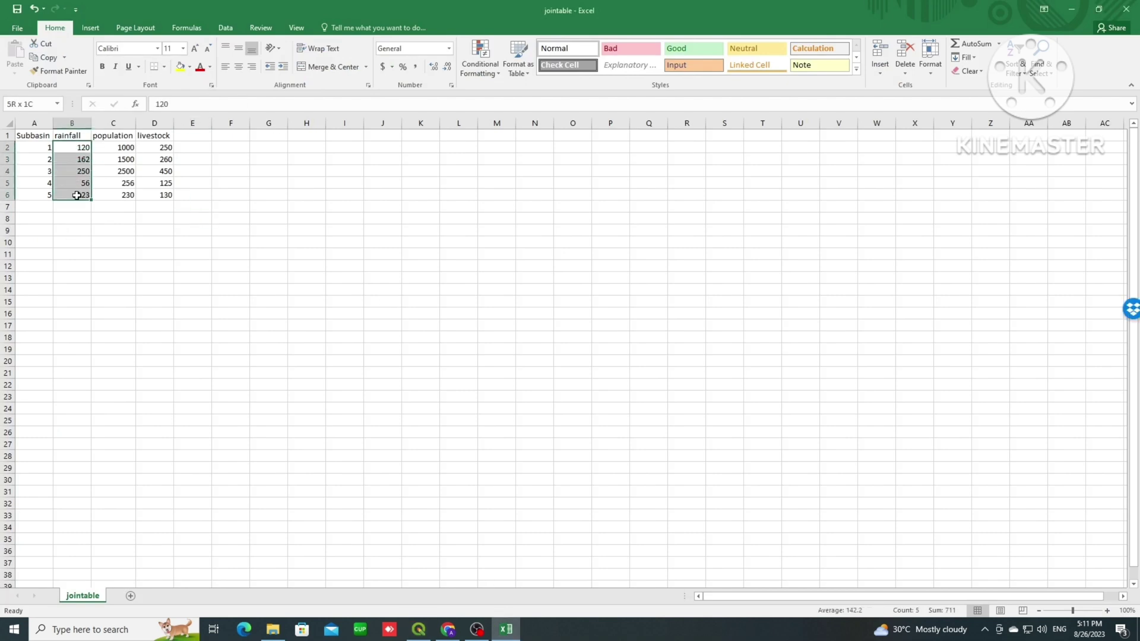
key("alt+Tab")
left_click_drag(499, 354, 491, 341)
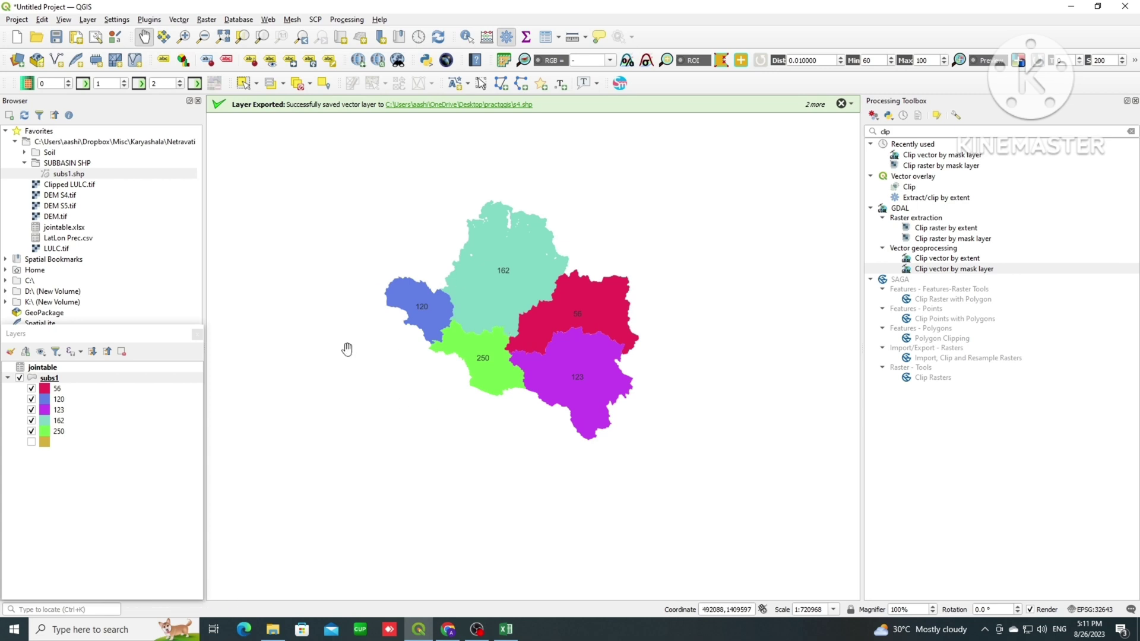
Step: Hide the subs1 layer and expand the Soil folder among the favorites
left_click(19, 378)
left_click(24, 152)
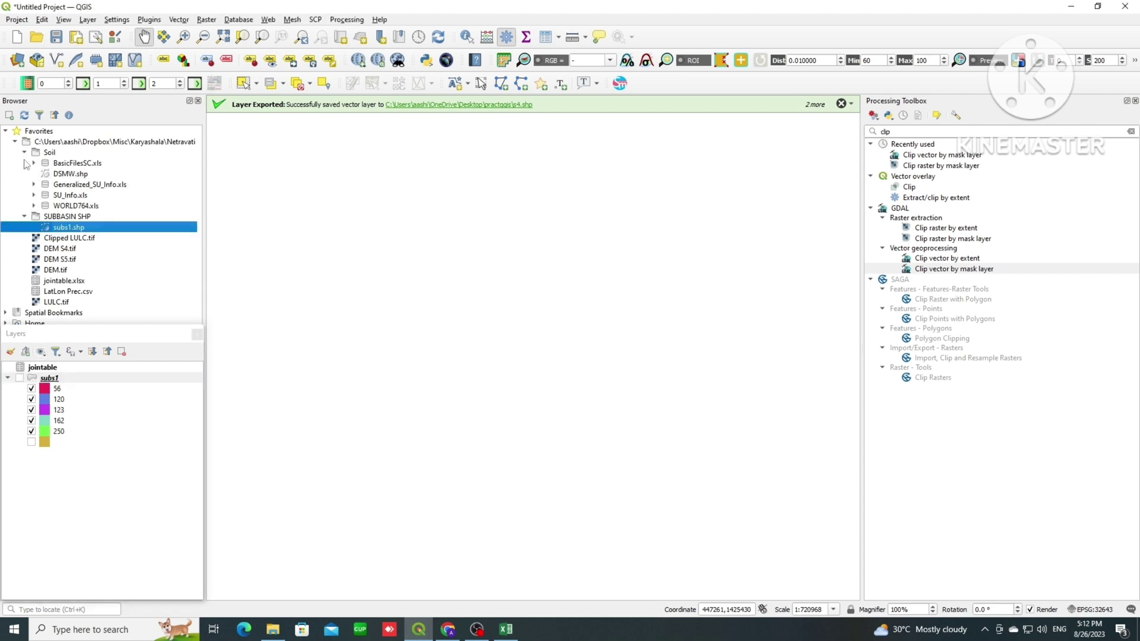